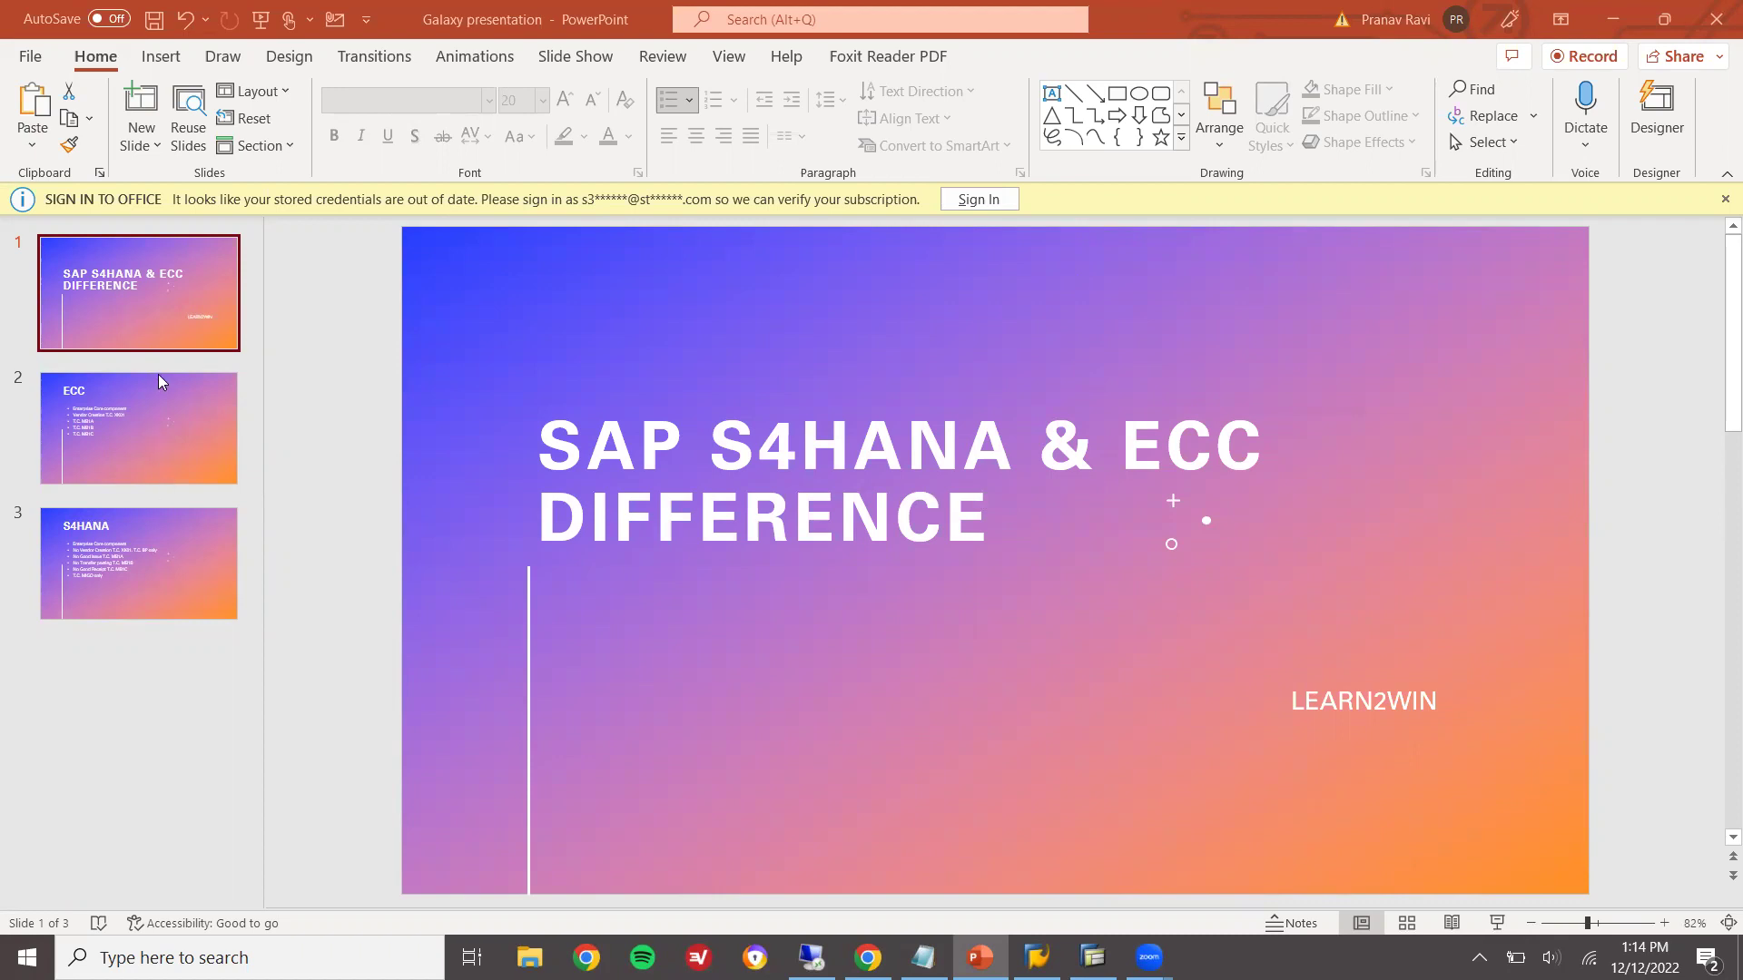
On slide 2 (ECC), select 'C. XK01' in the Vendor Creation bullet
left_click(134, 421)
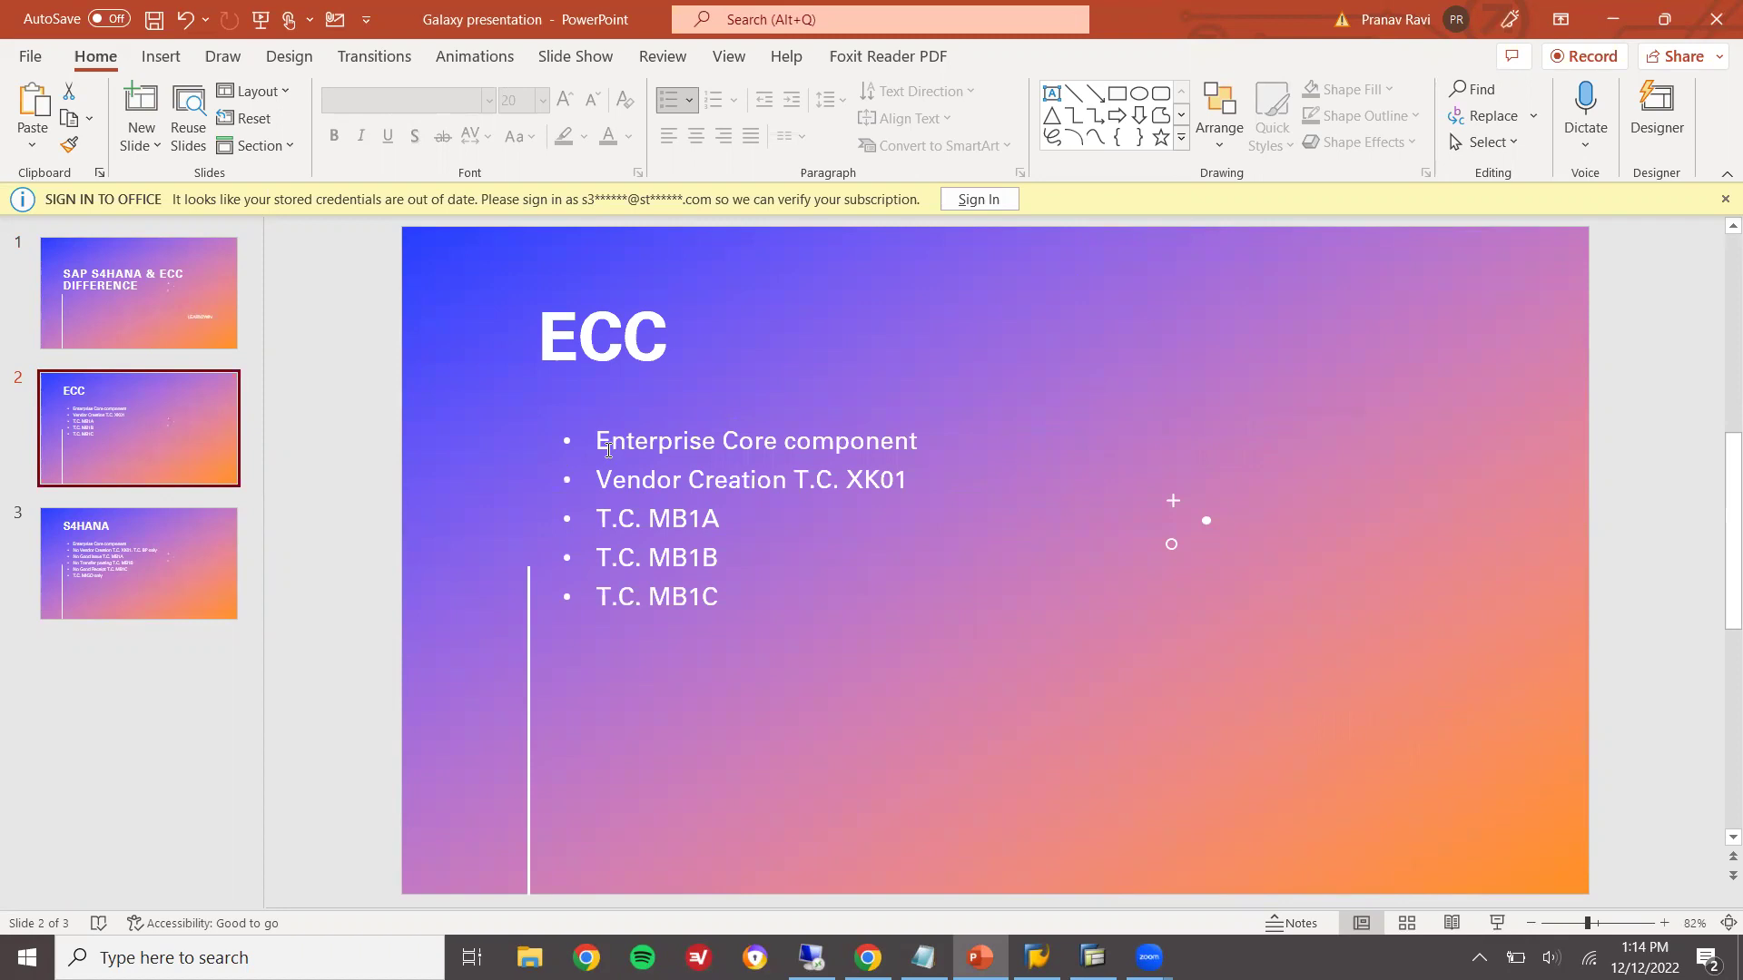
left_click(635, 479)
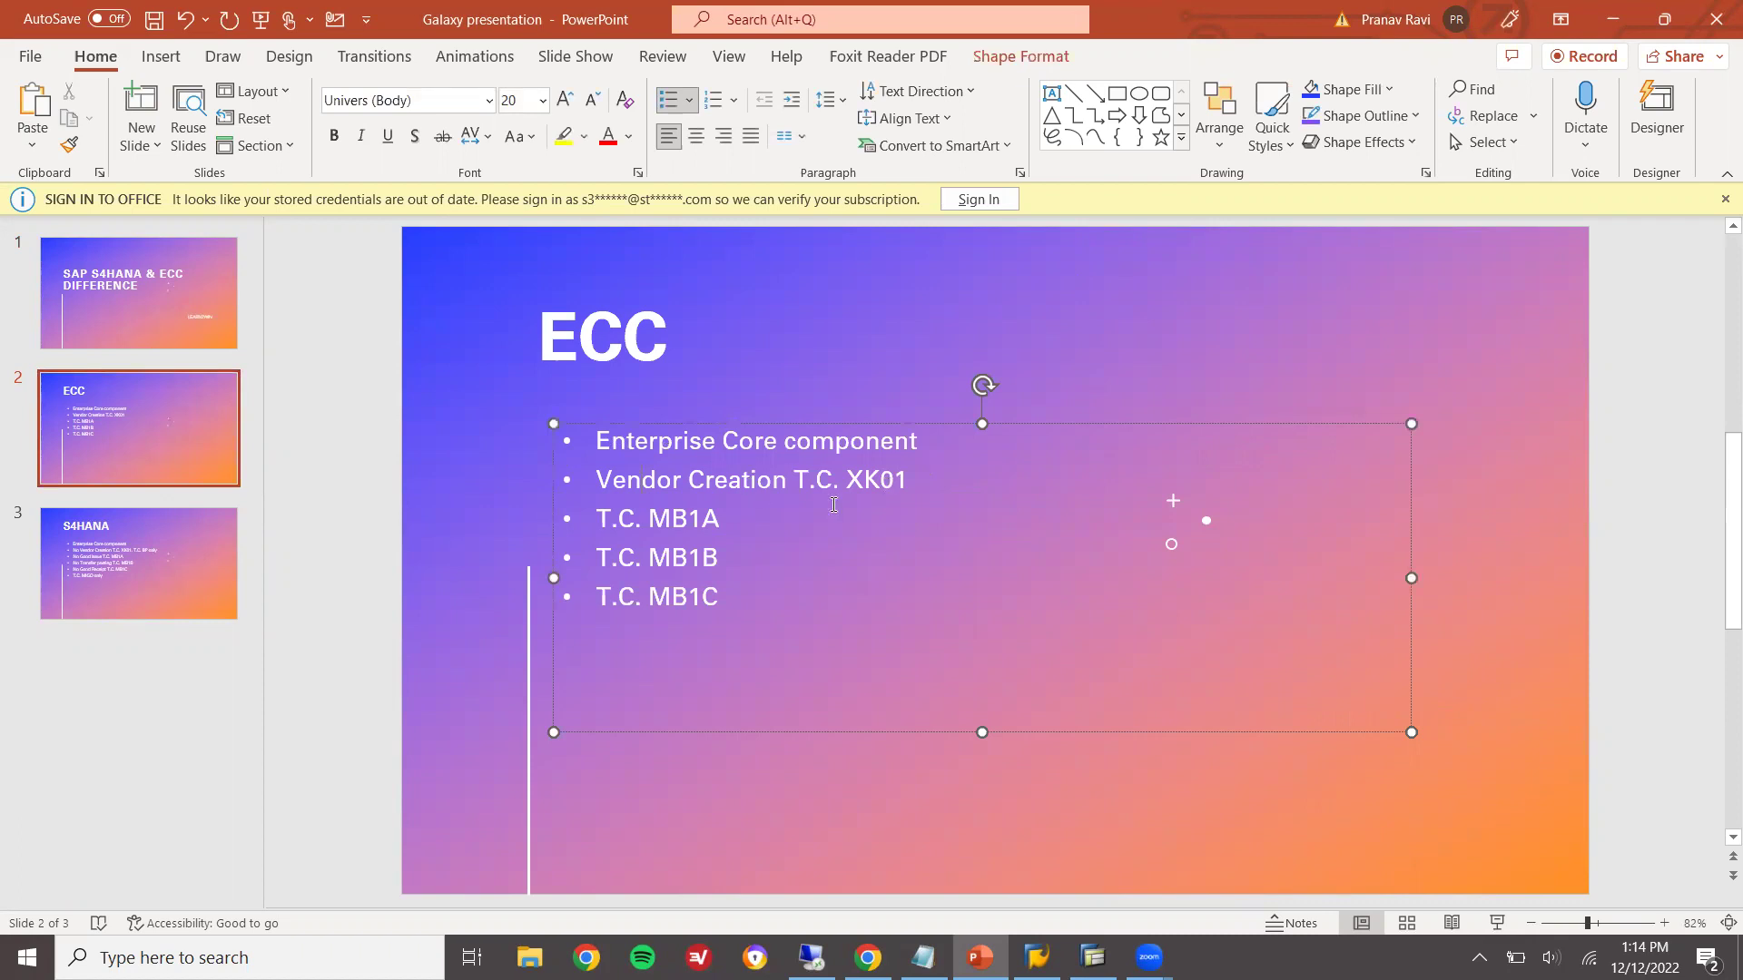
left_click_drag(921, 483, 823, 485)
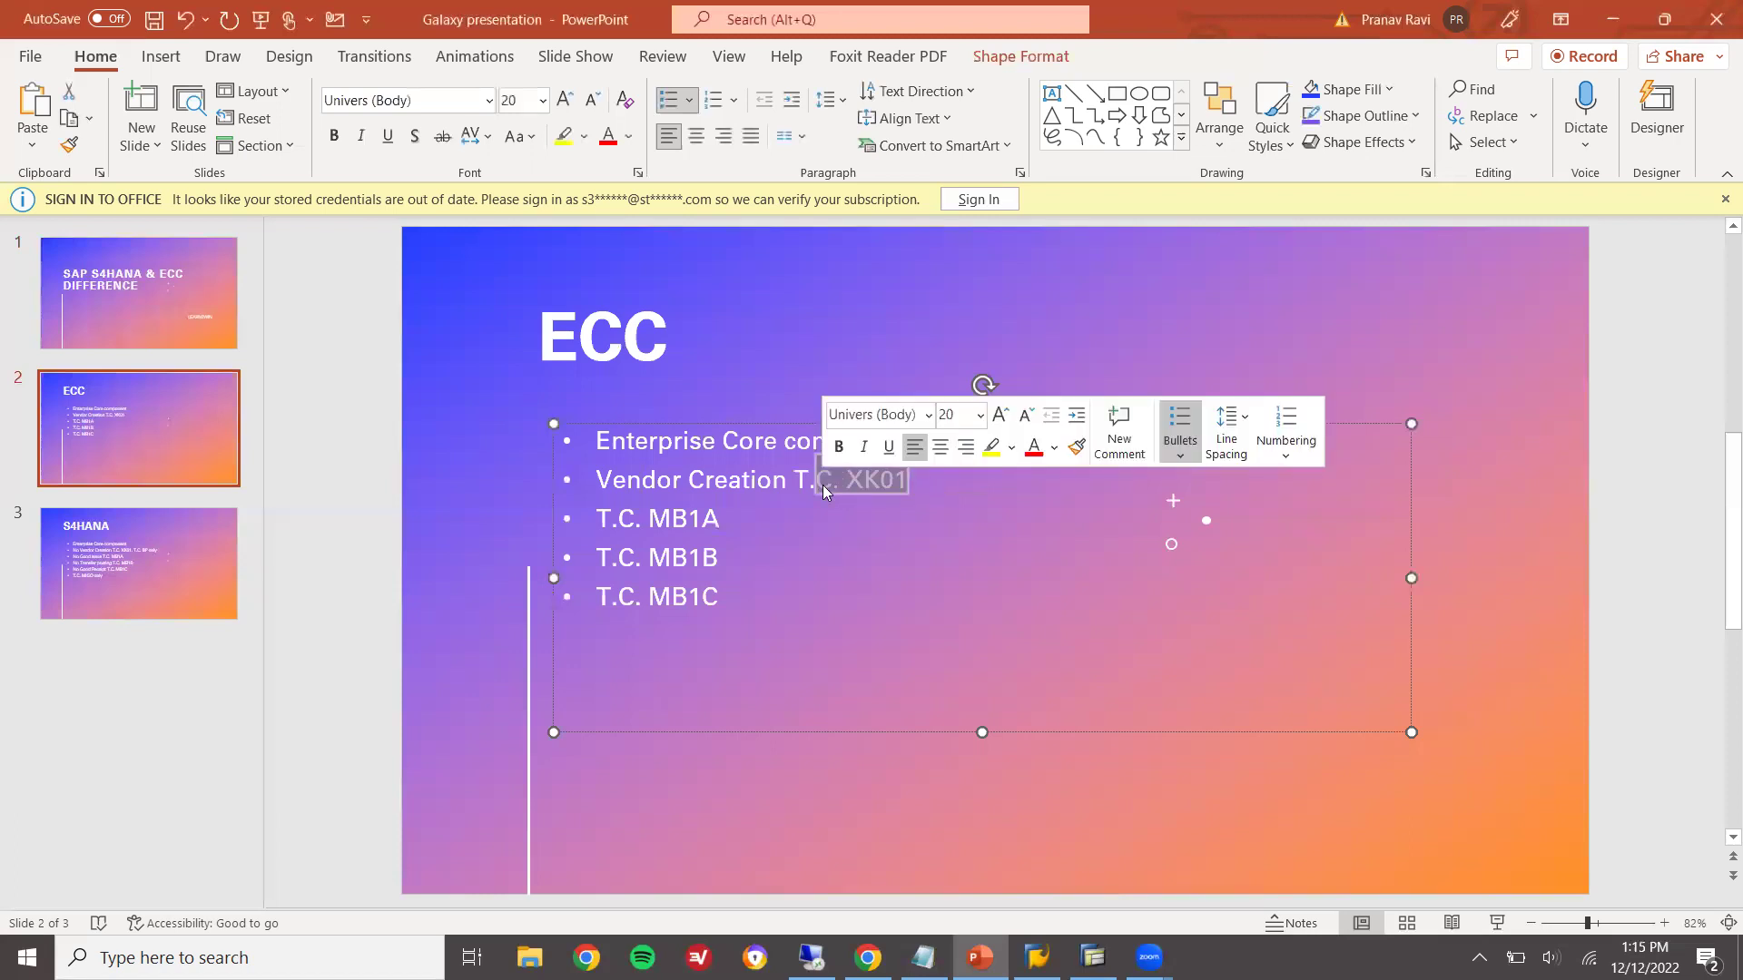
Switch to the ECC SAP session and exit the goods receipt entry screen
left_click(1093, 957)
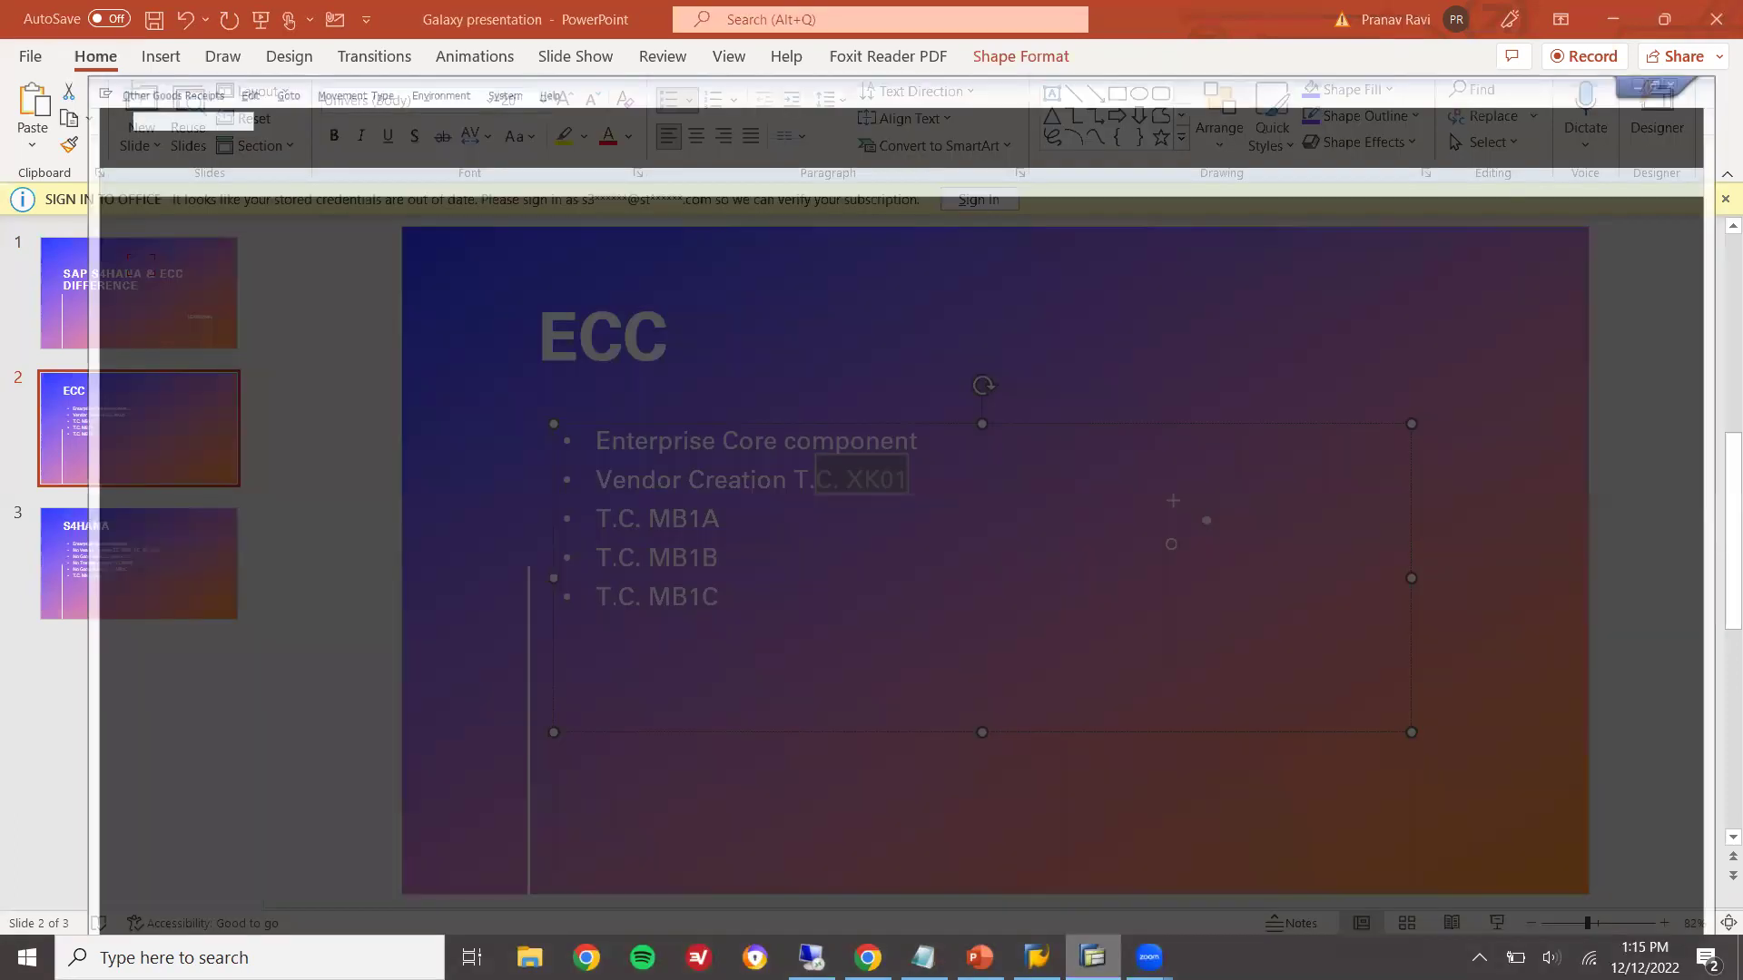
key("XF86AudioLowerVolume")
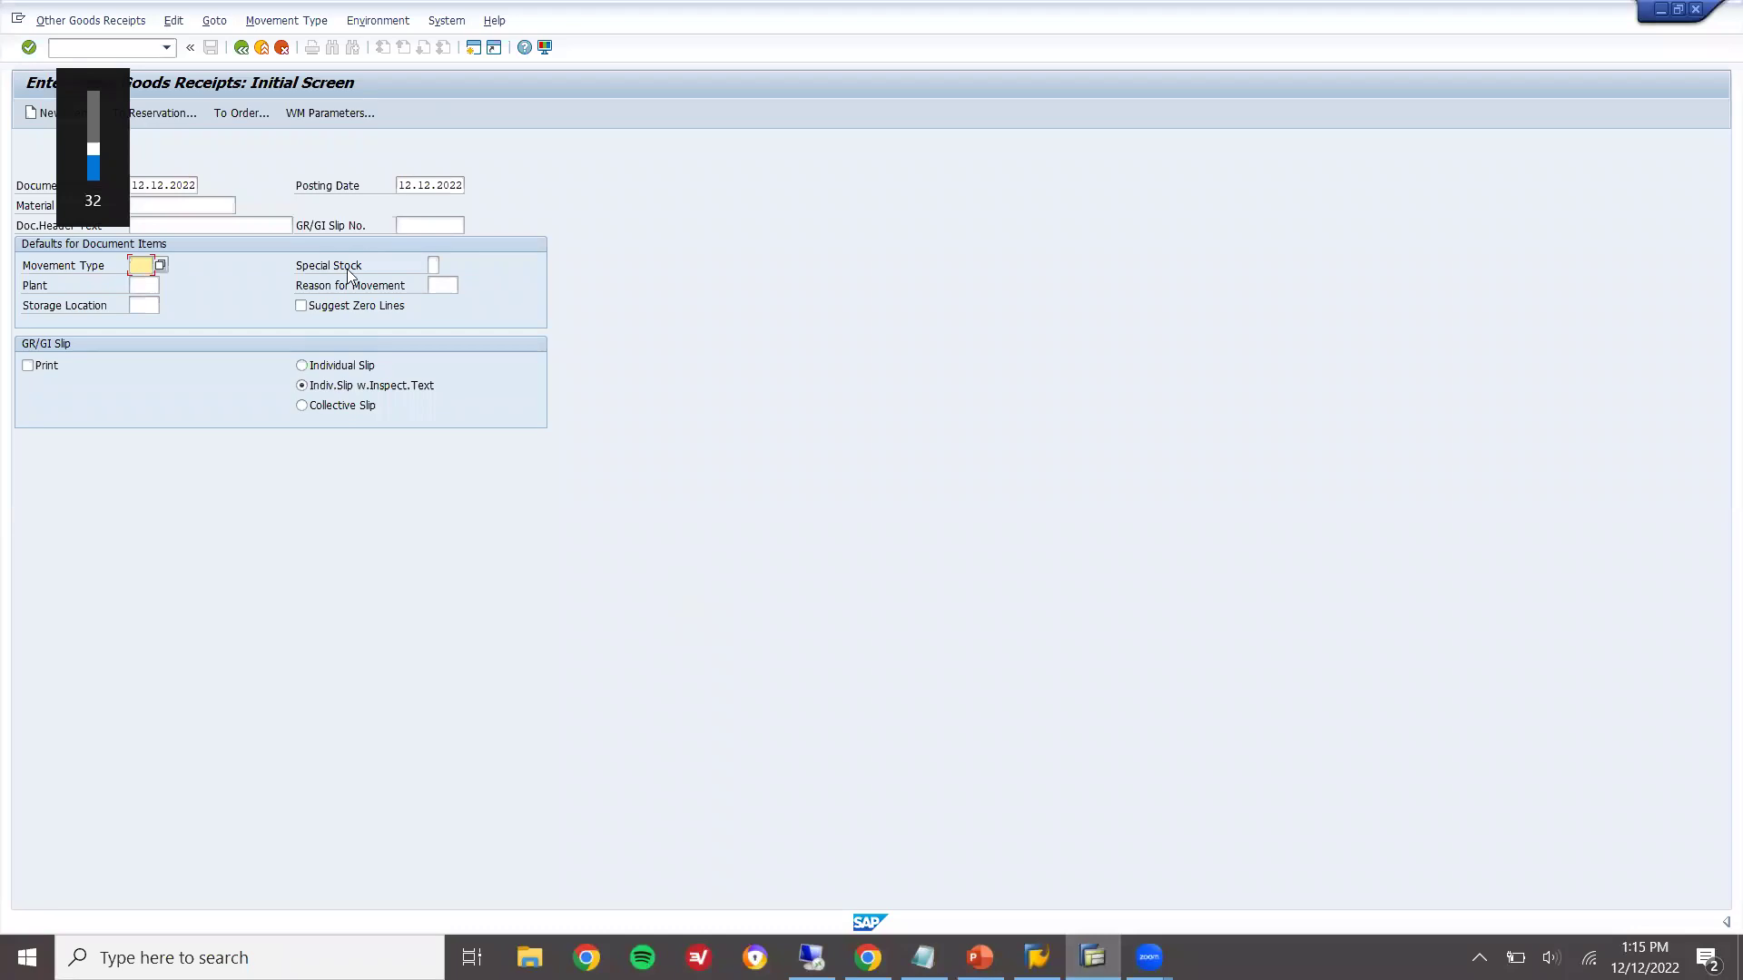
left_click(263, 49)
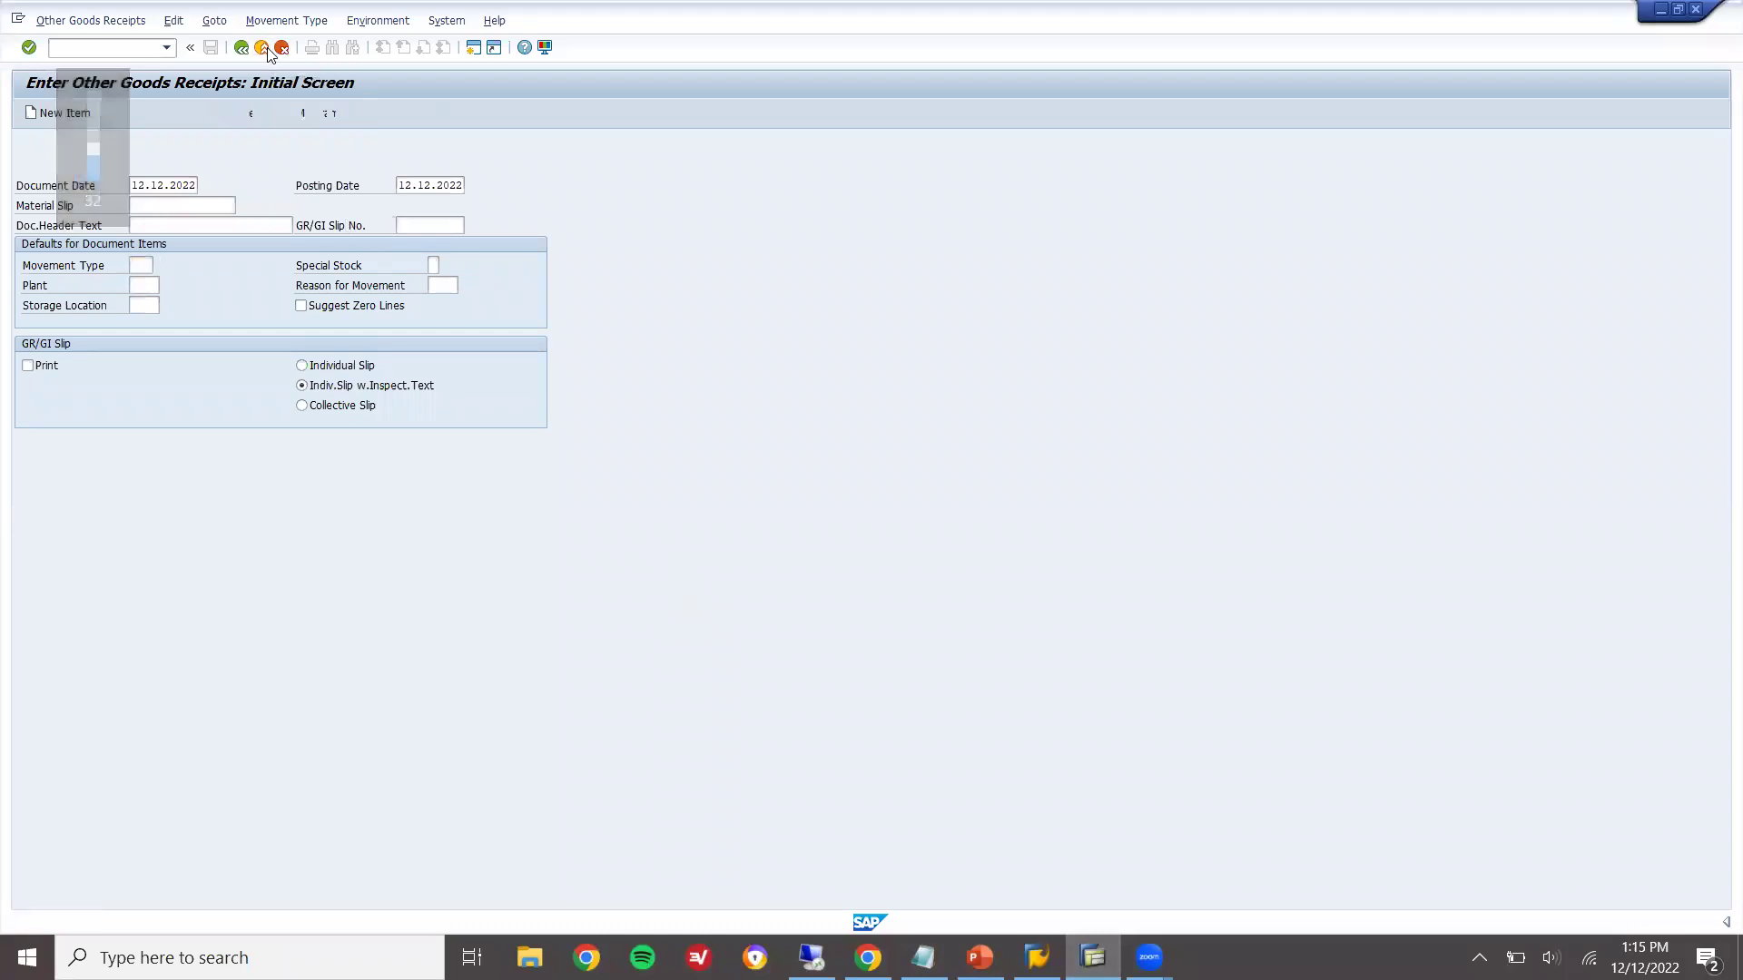
Review System Status, marking Host EHP6 and database system ORACLE, then close it
left_click(264, 21)
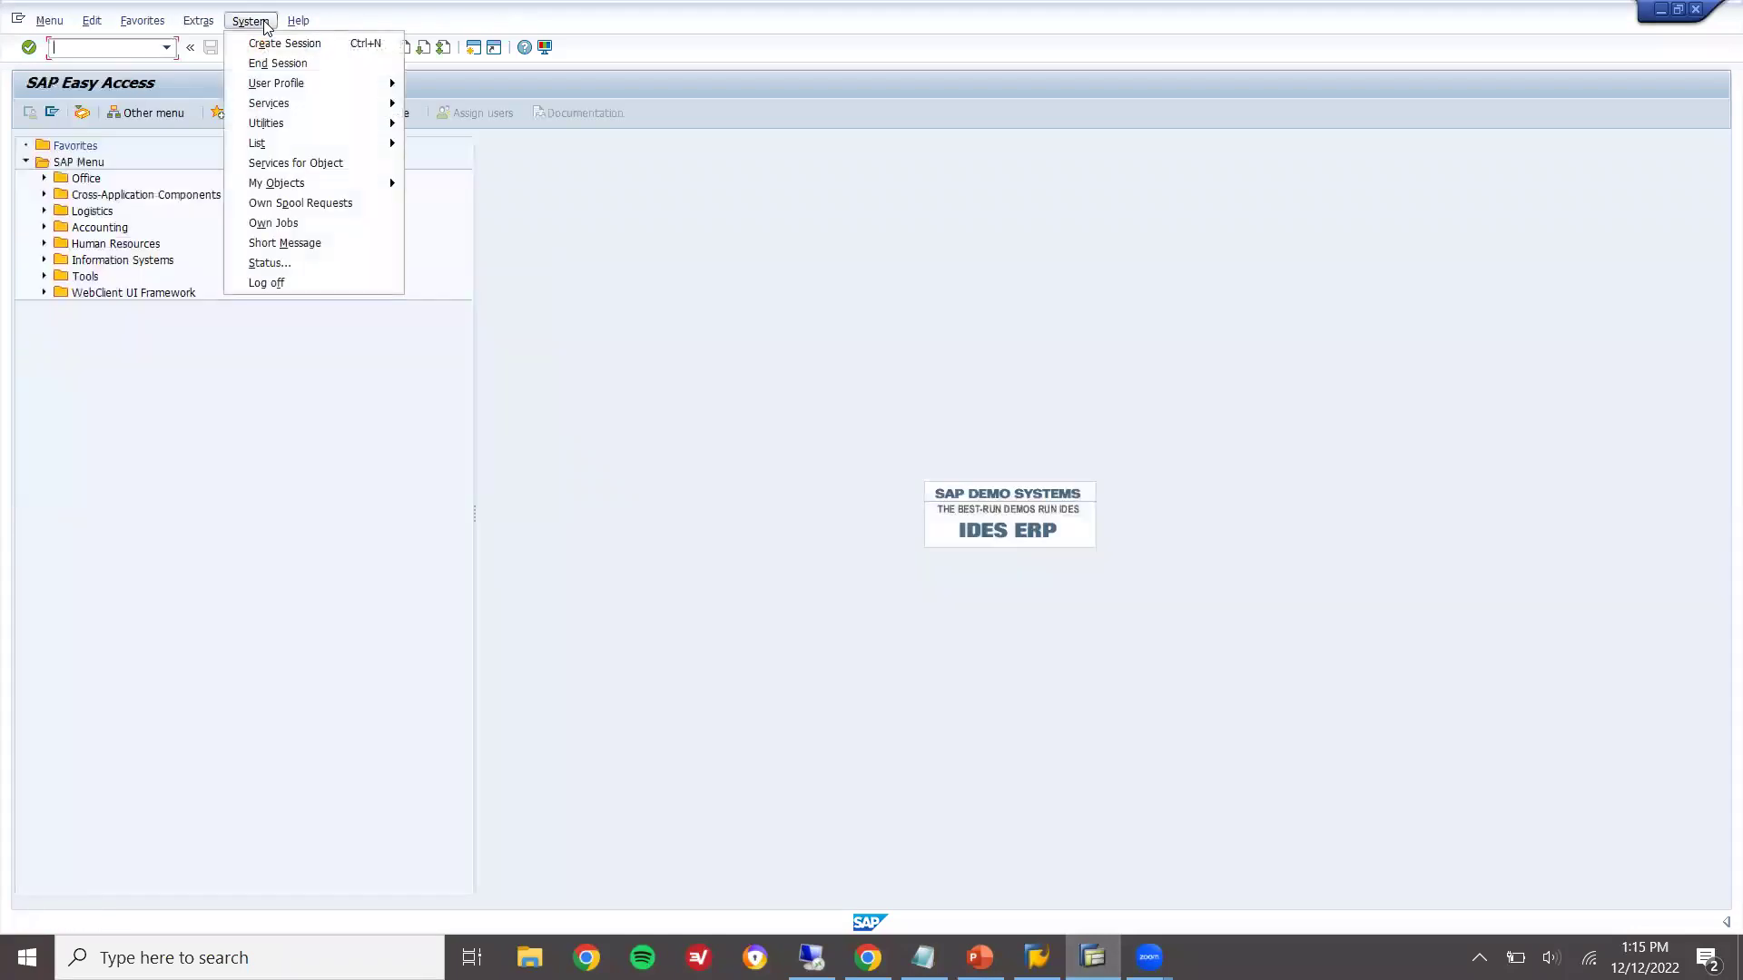
left_click(329, 264)
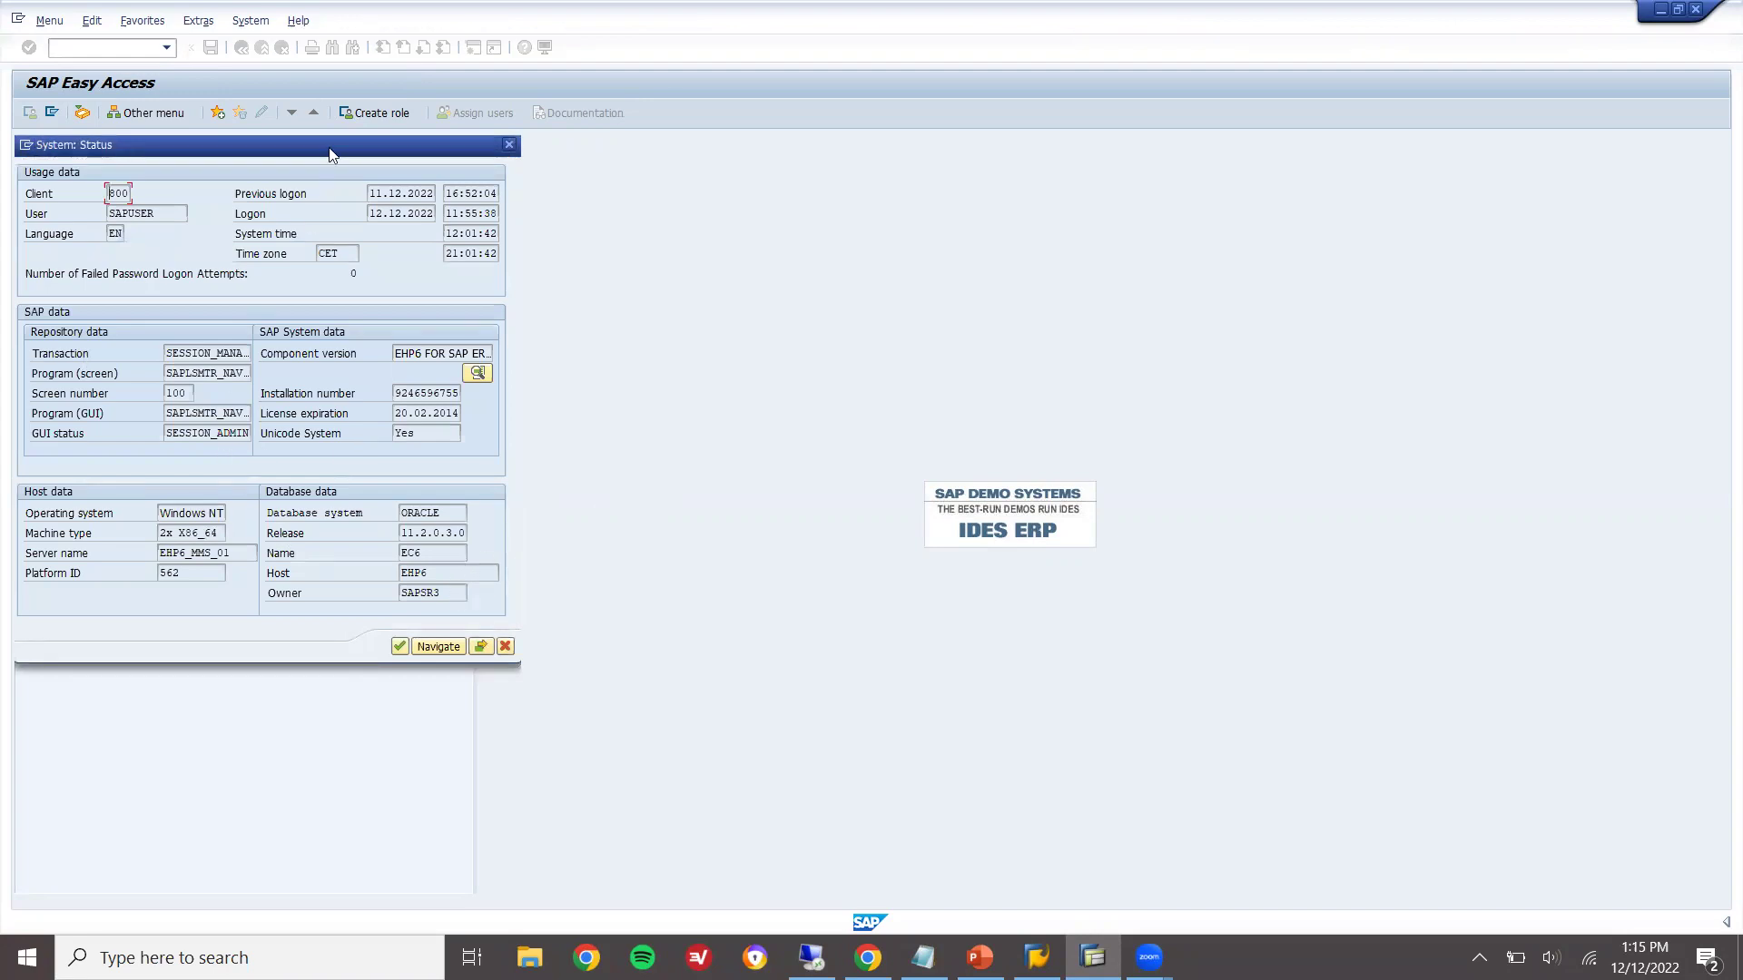
left_click_drag(330, 154, 478, 158)
left_click(599, 577)
left_click_drag(599, 577, 531, 581)
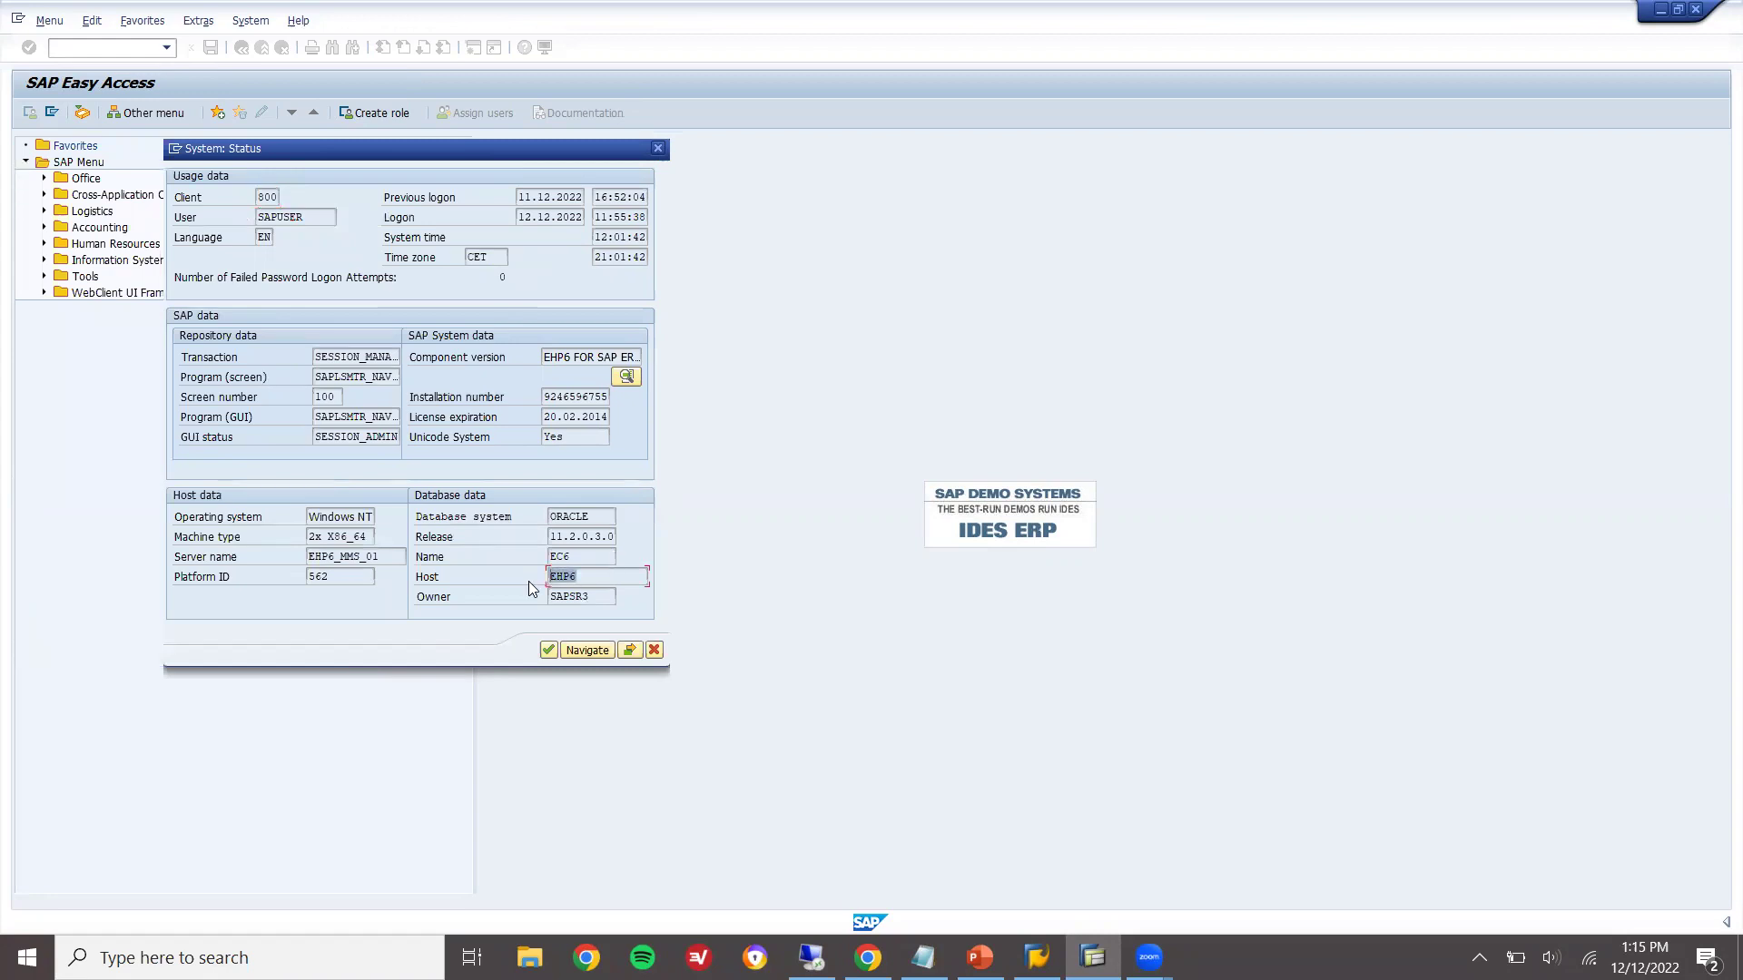
left_click_drag(607, 515, 541, 523)
left_click(654, 650)
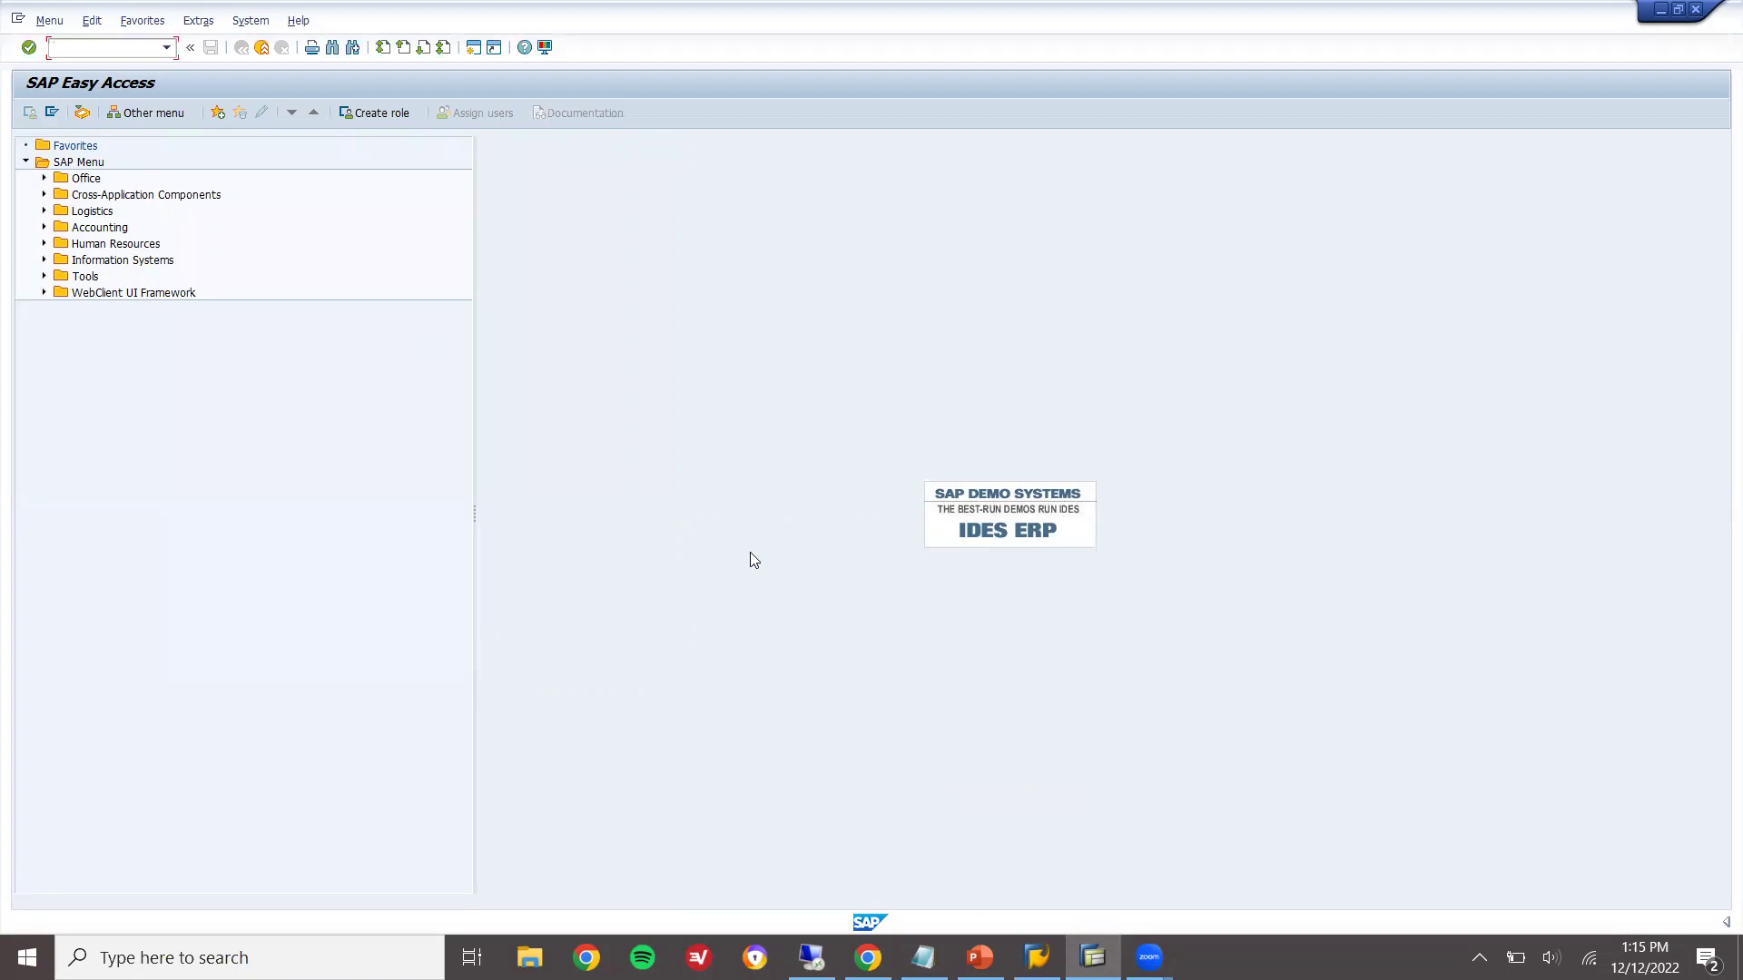
Select XK01 on the ECC slide, then run XK01 in the ECC session
left_click(981, 957)
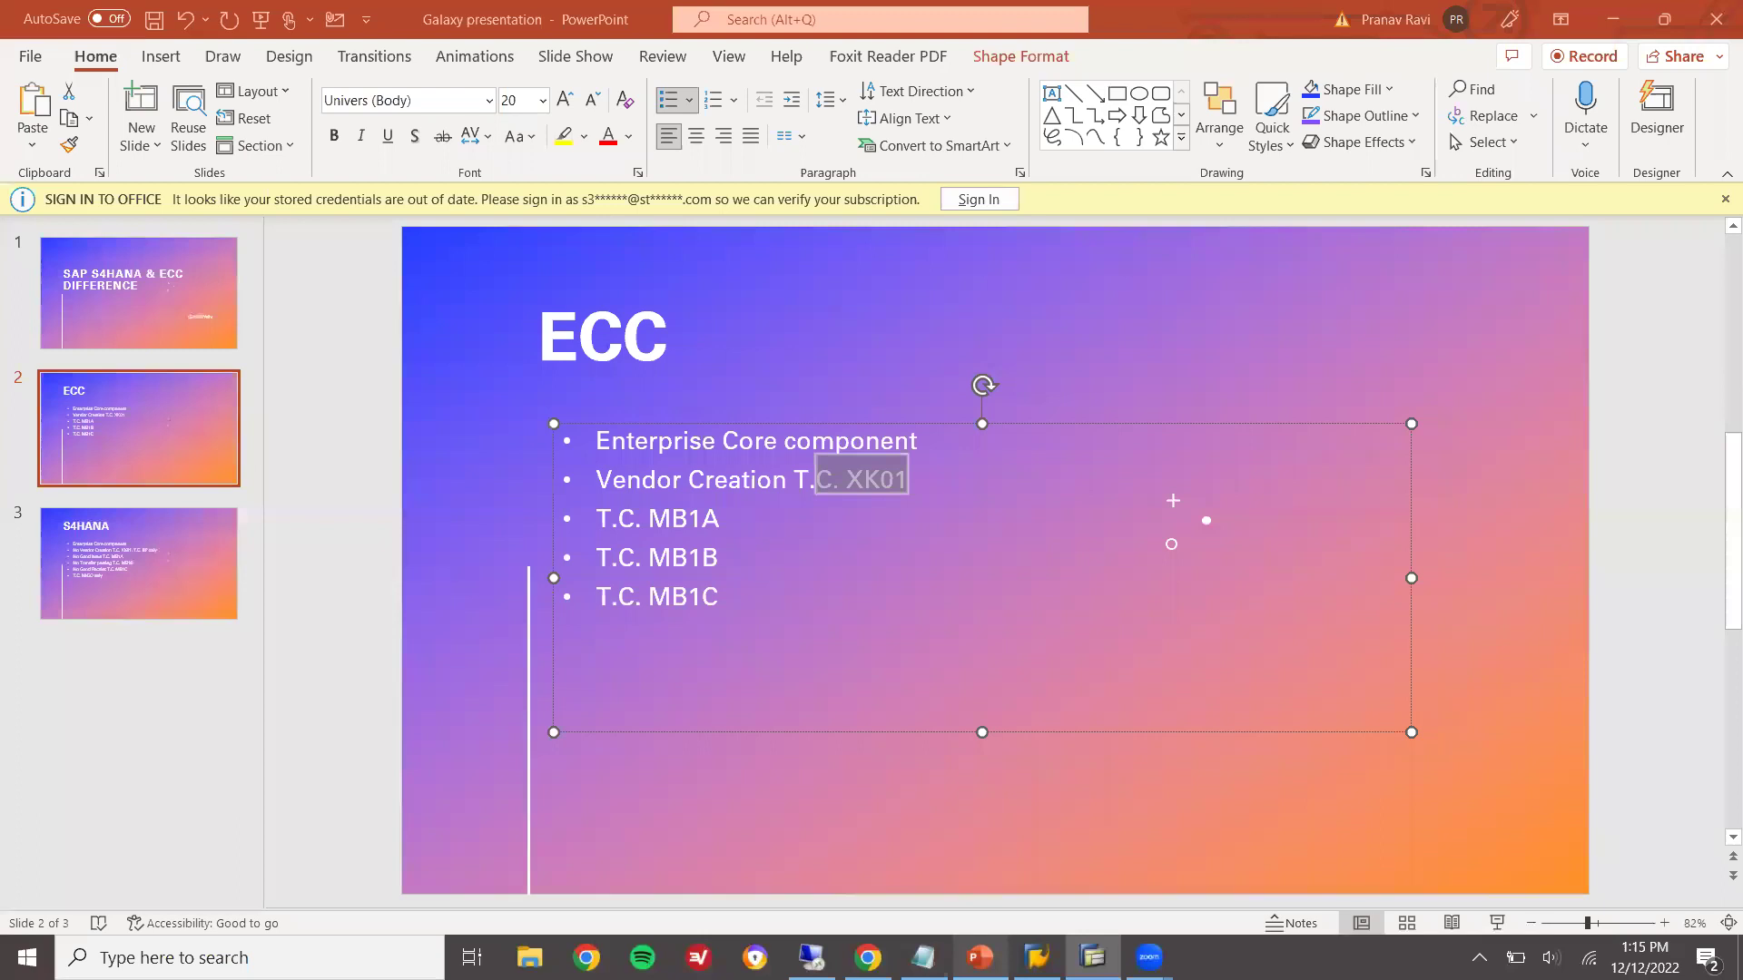
double_click(879, 479)
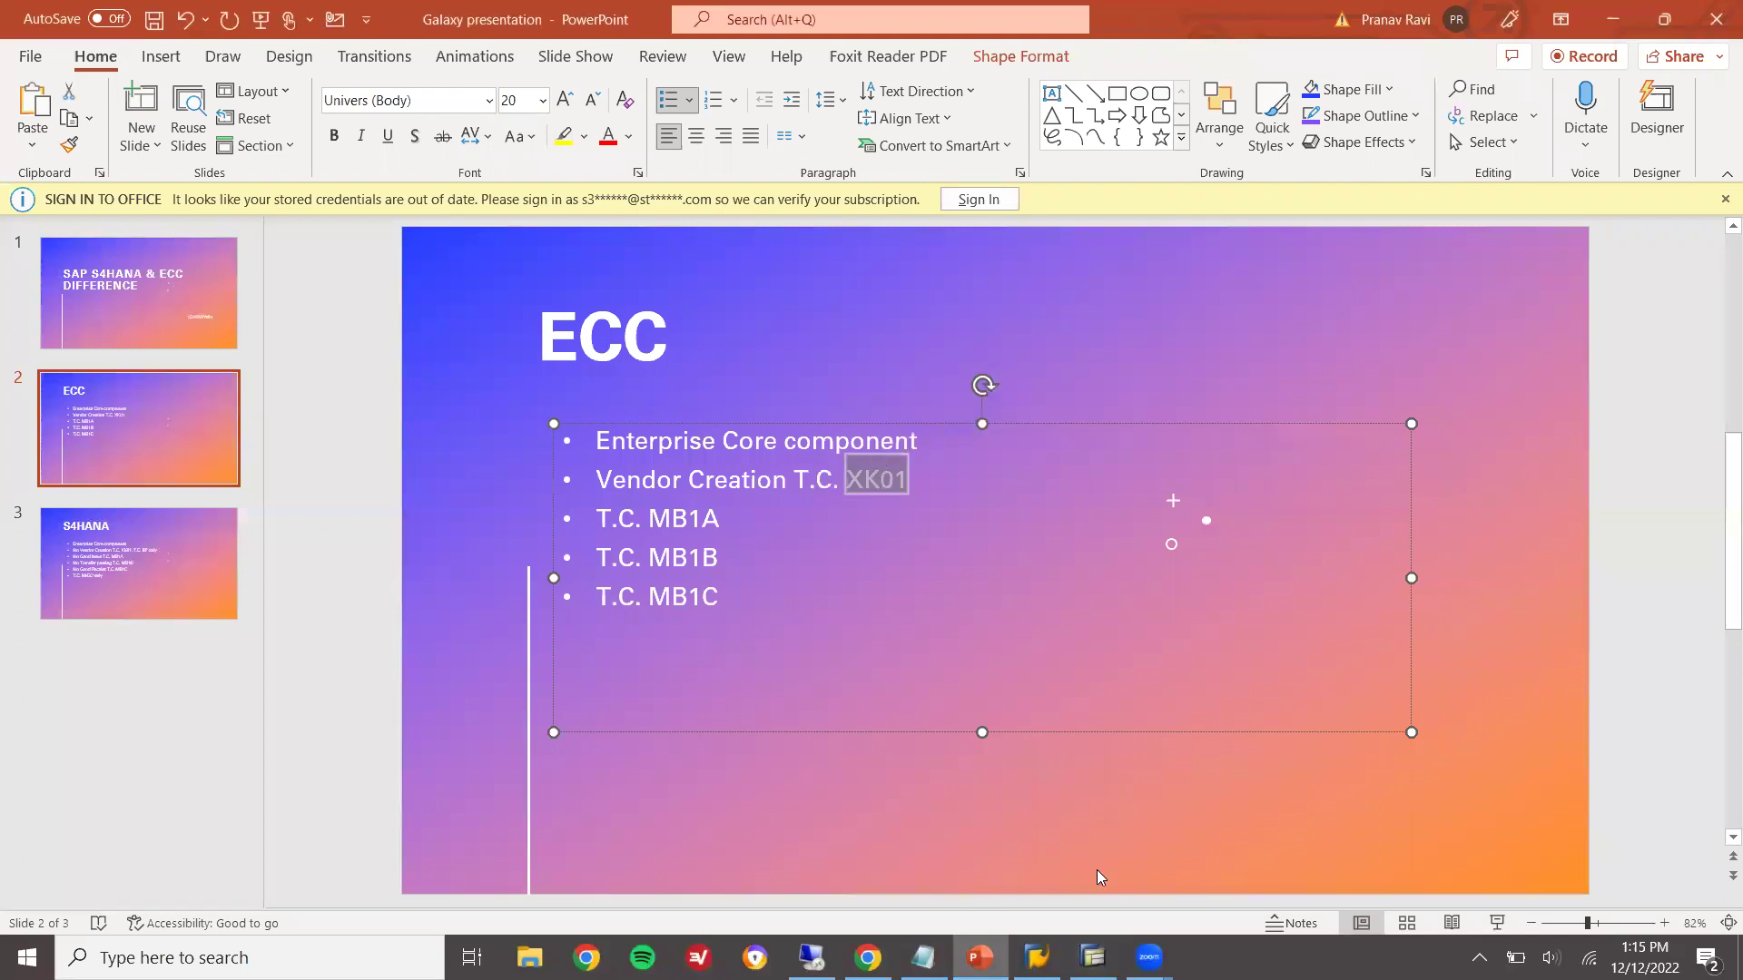
left_click(1093, 958)
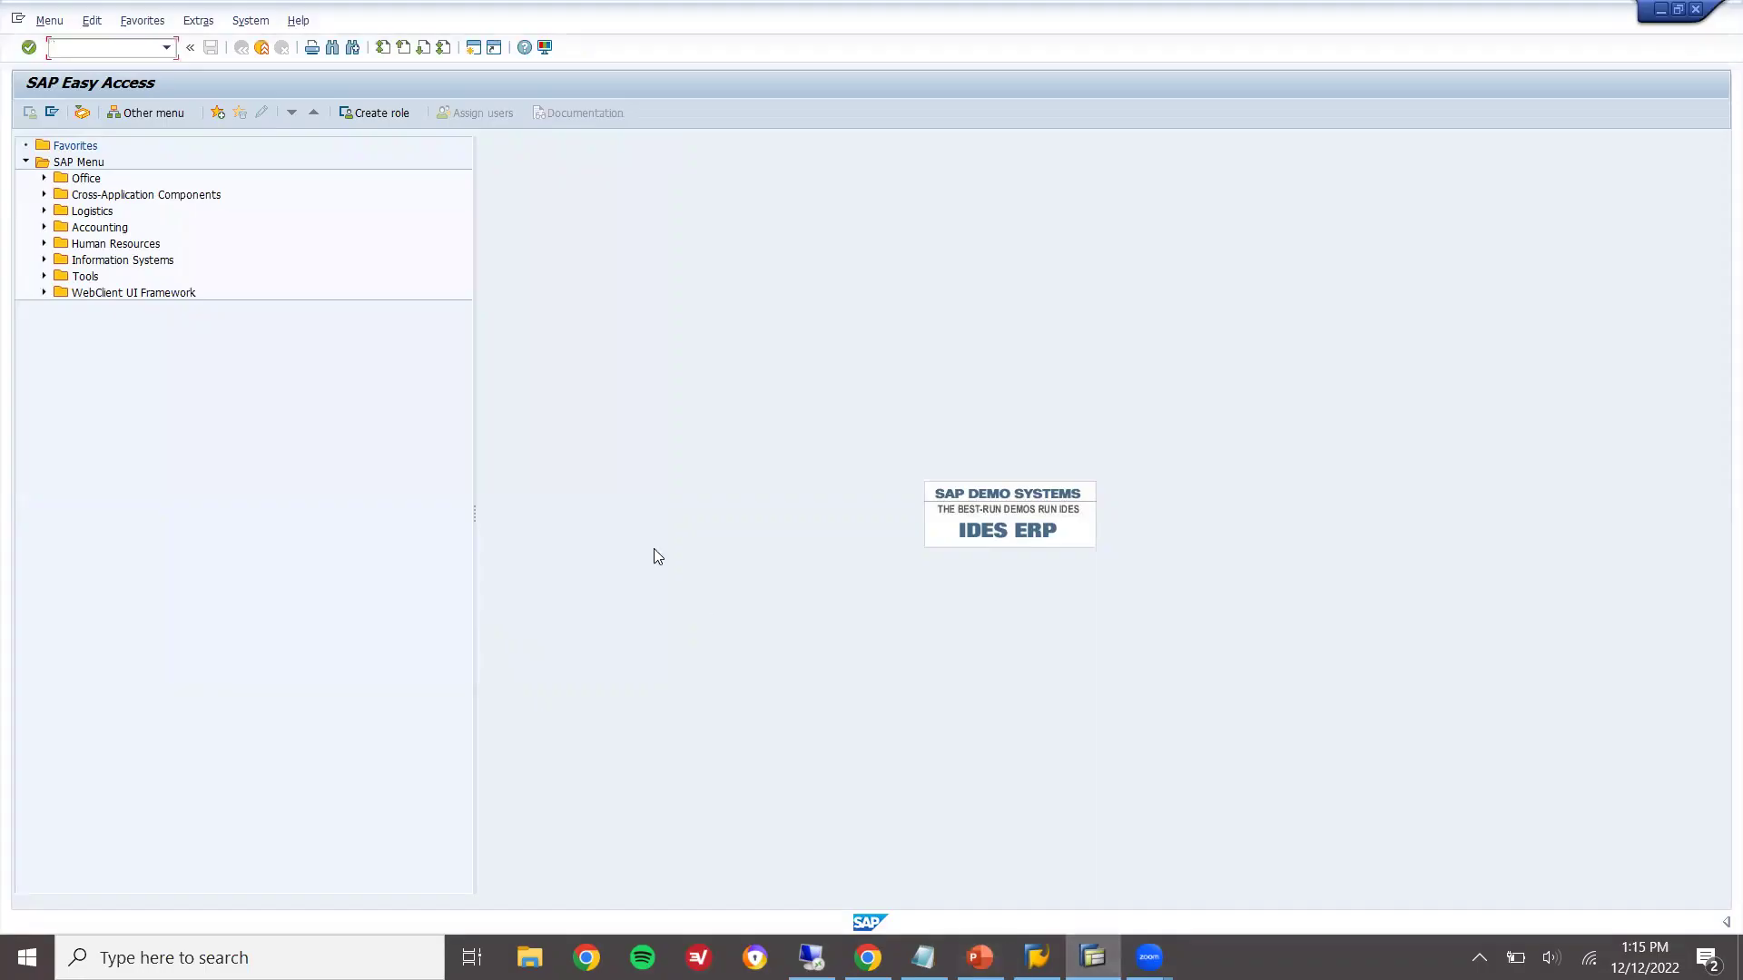
type("XK01")
key("Return")
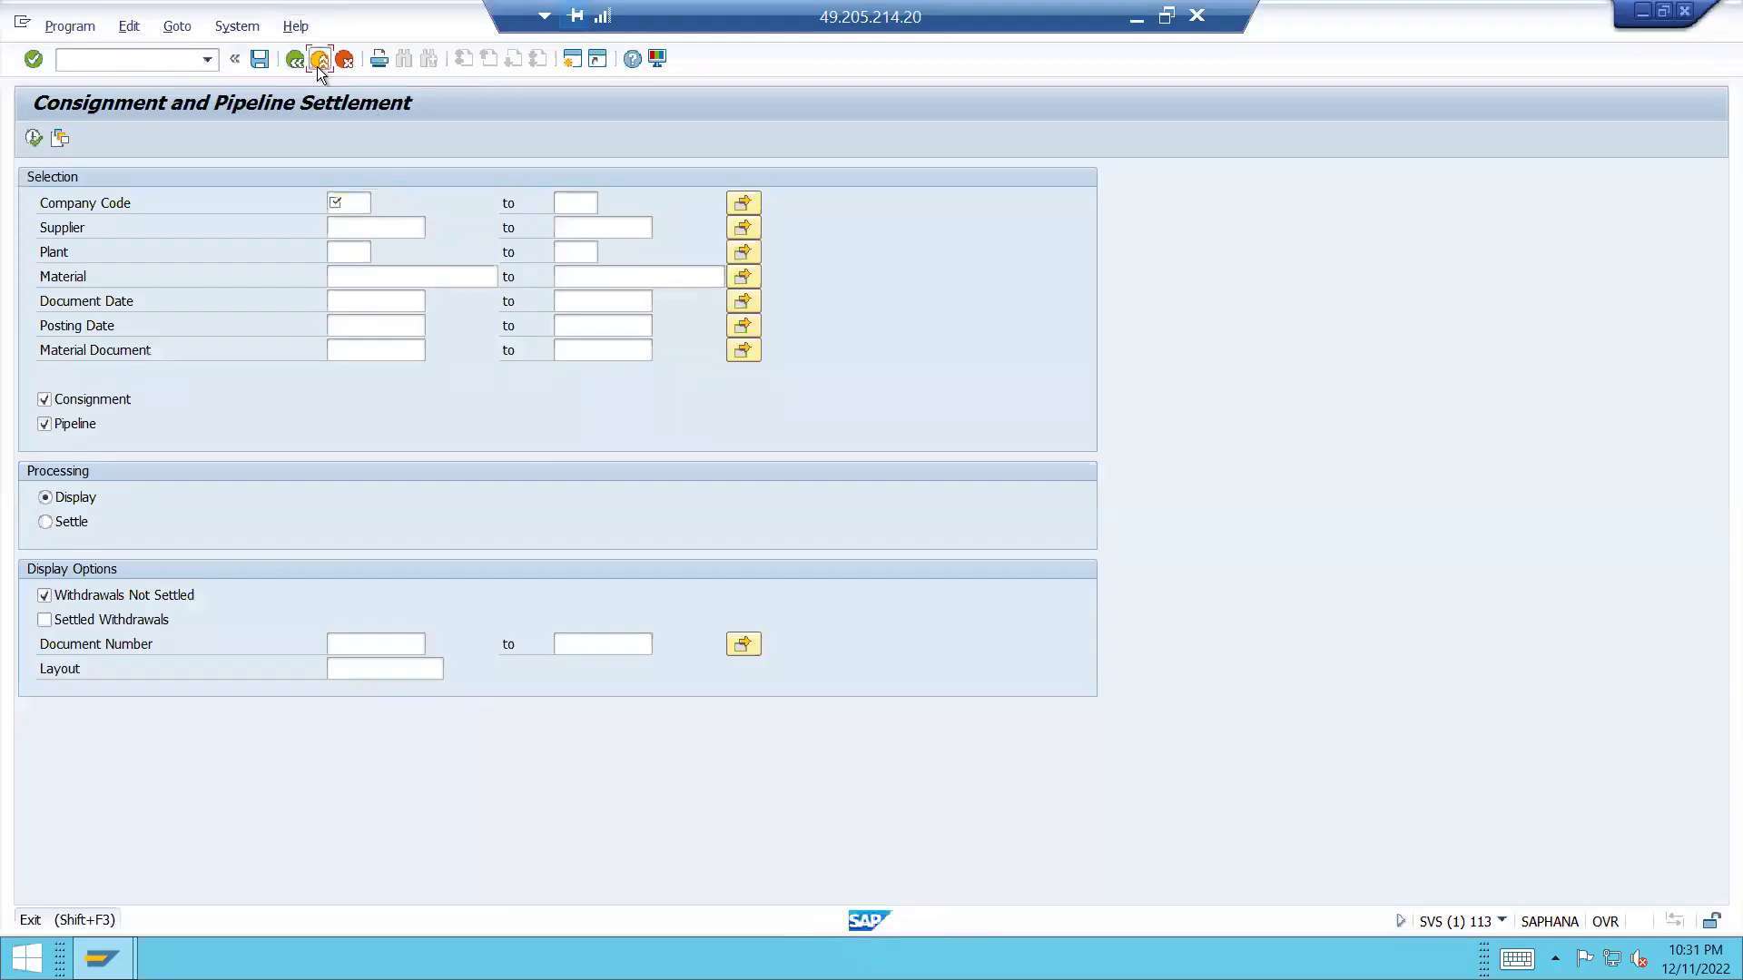
Exit consignment settlement and check System Status: user SAPHANADB, server SAPHANA_SVS_01, database HDB
left_click(318, 61)
left_click(306, 26)
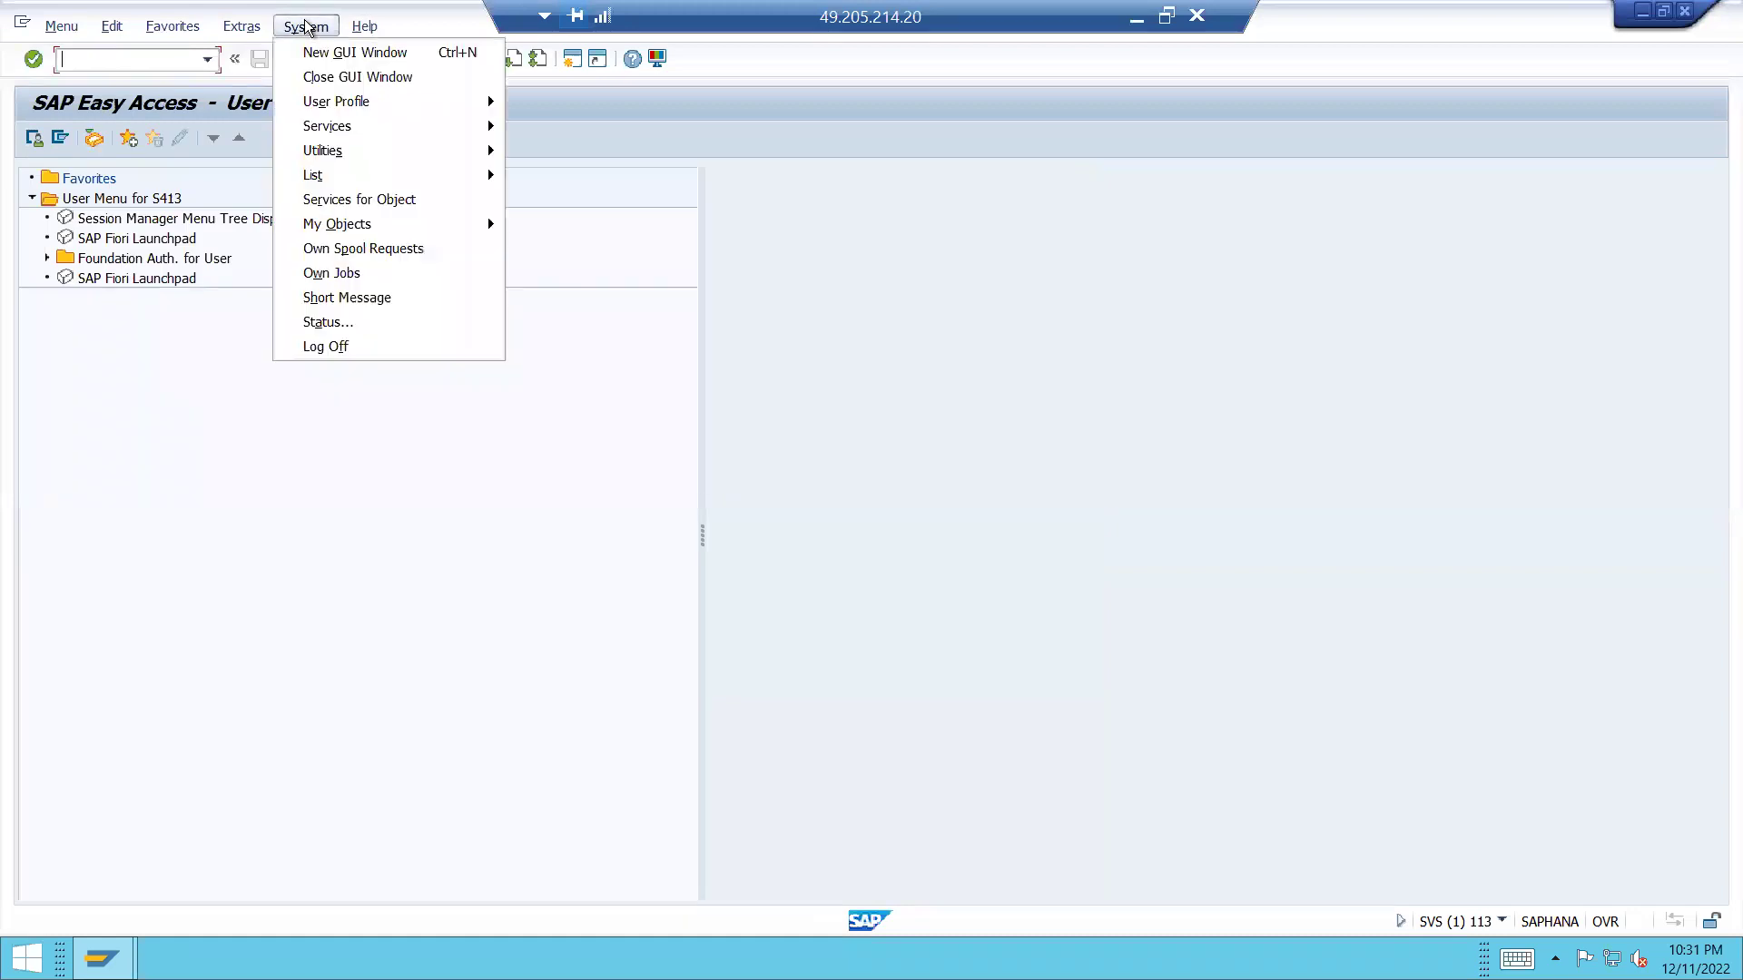
left_click(354, 331)
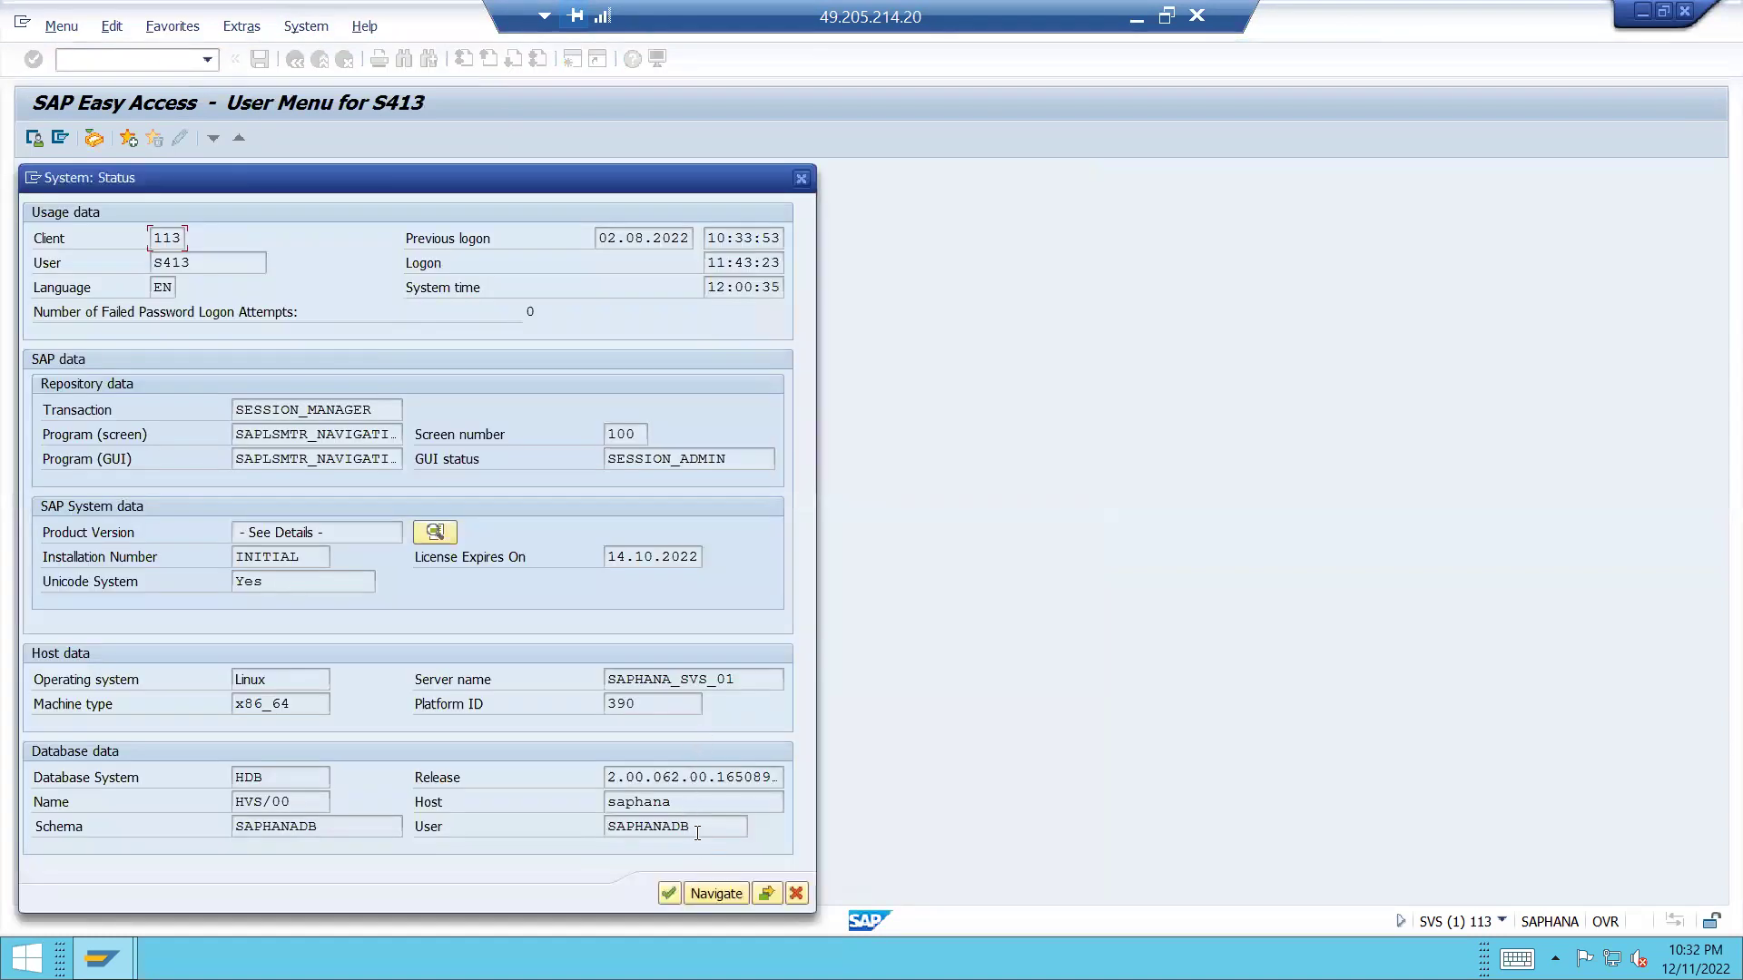
left_click_drag(697, 832, 601, 833)
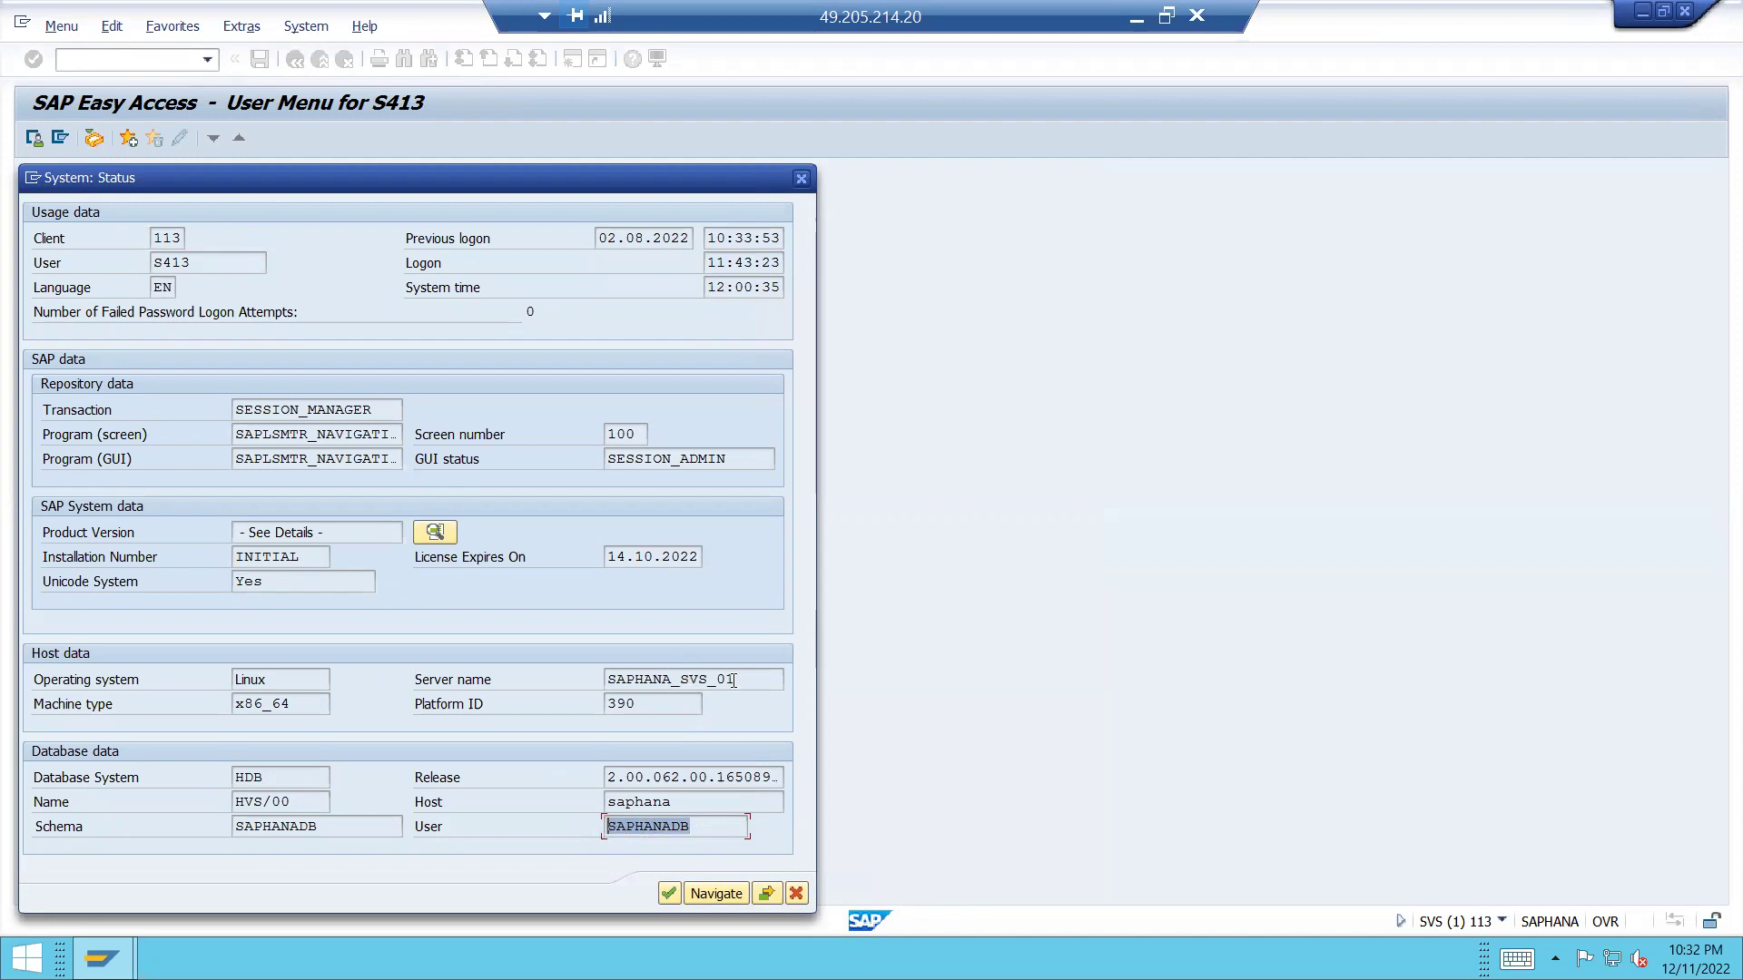
left_click_drag(733, 680, 599, 683)
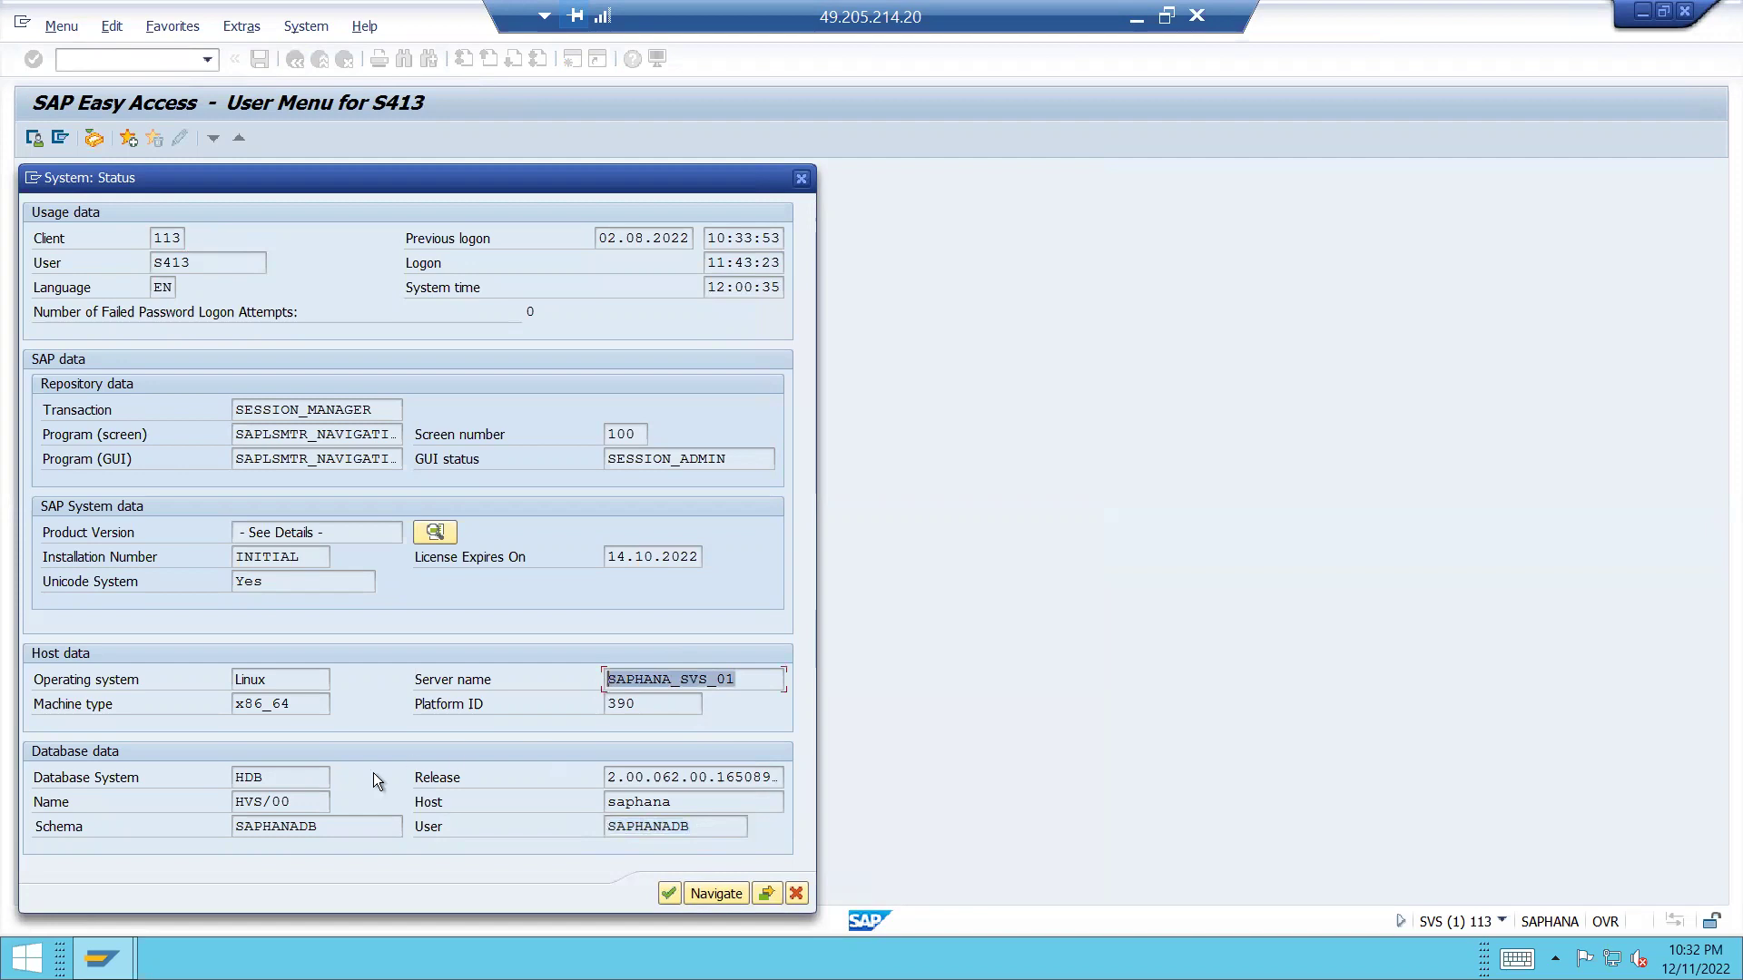
left_click_drag(272, 777, 223, 773)
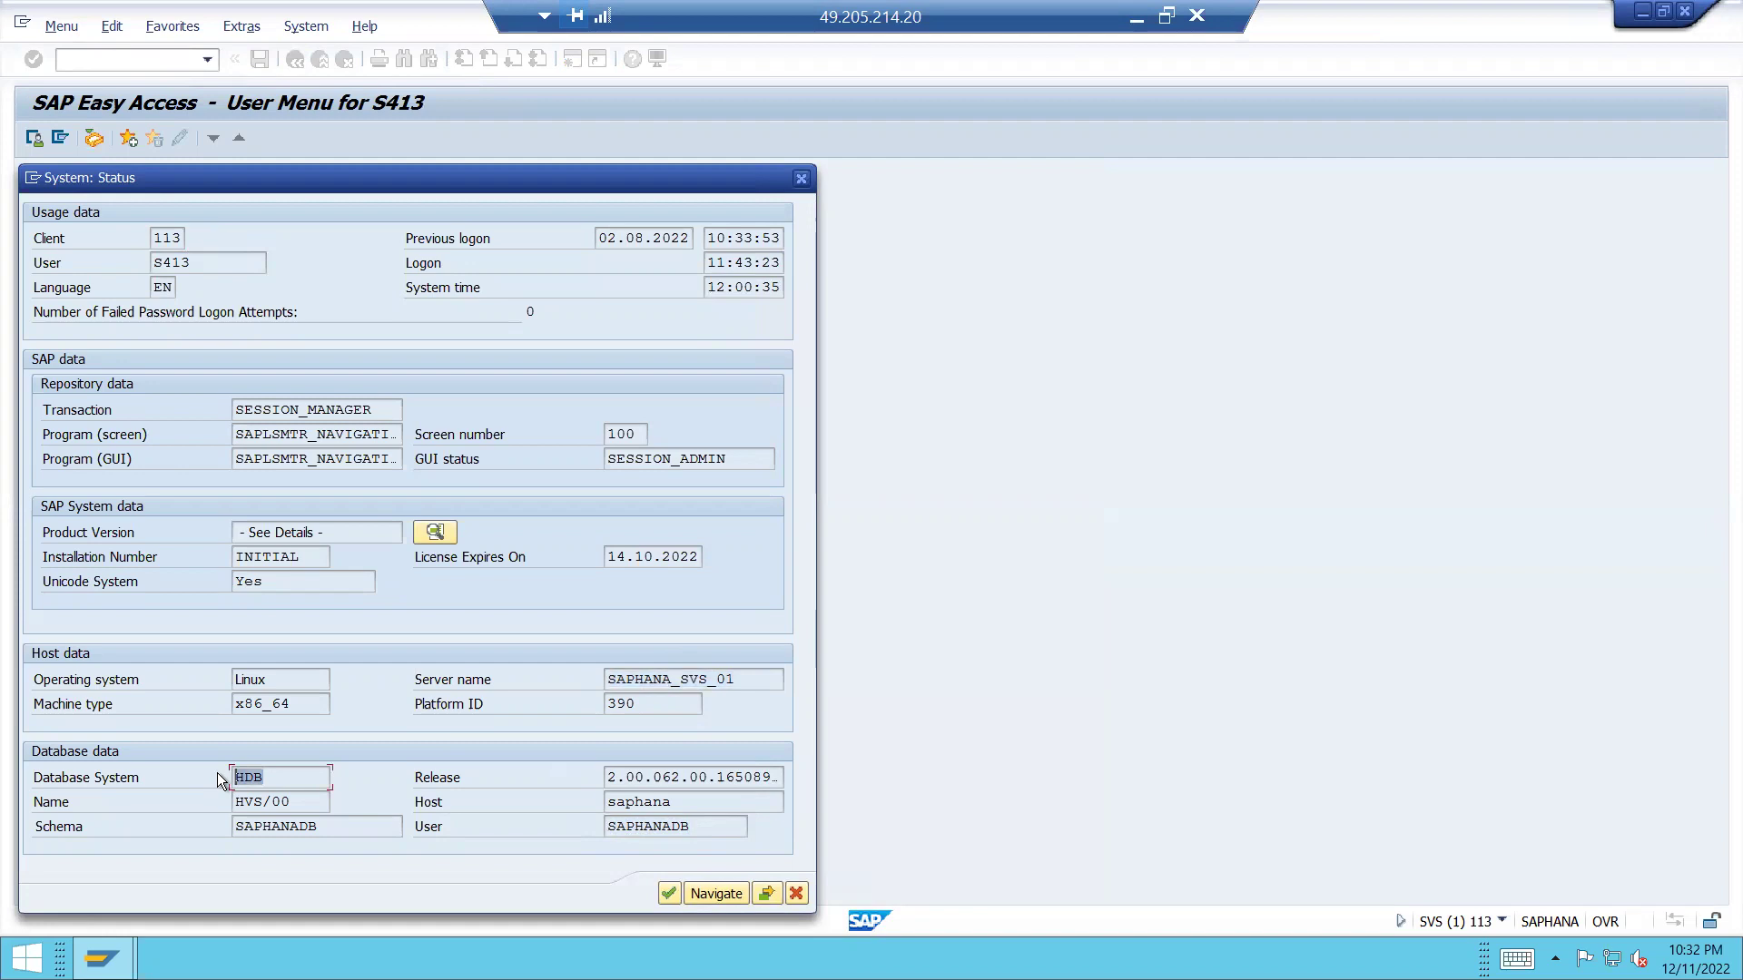
left_click(796, 894)
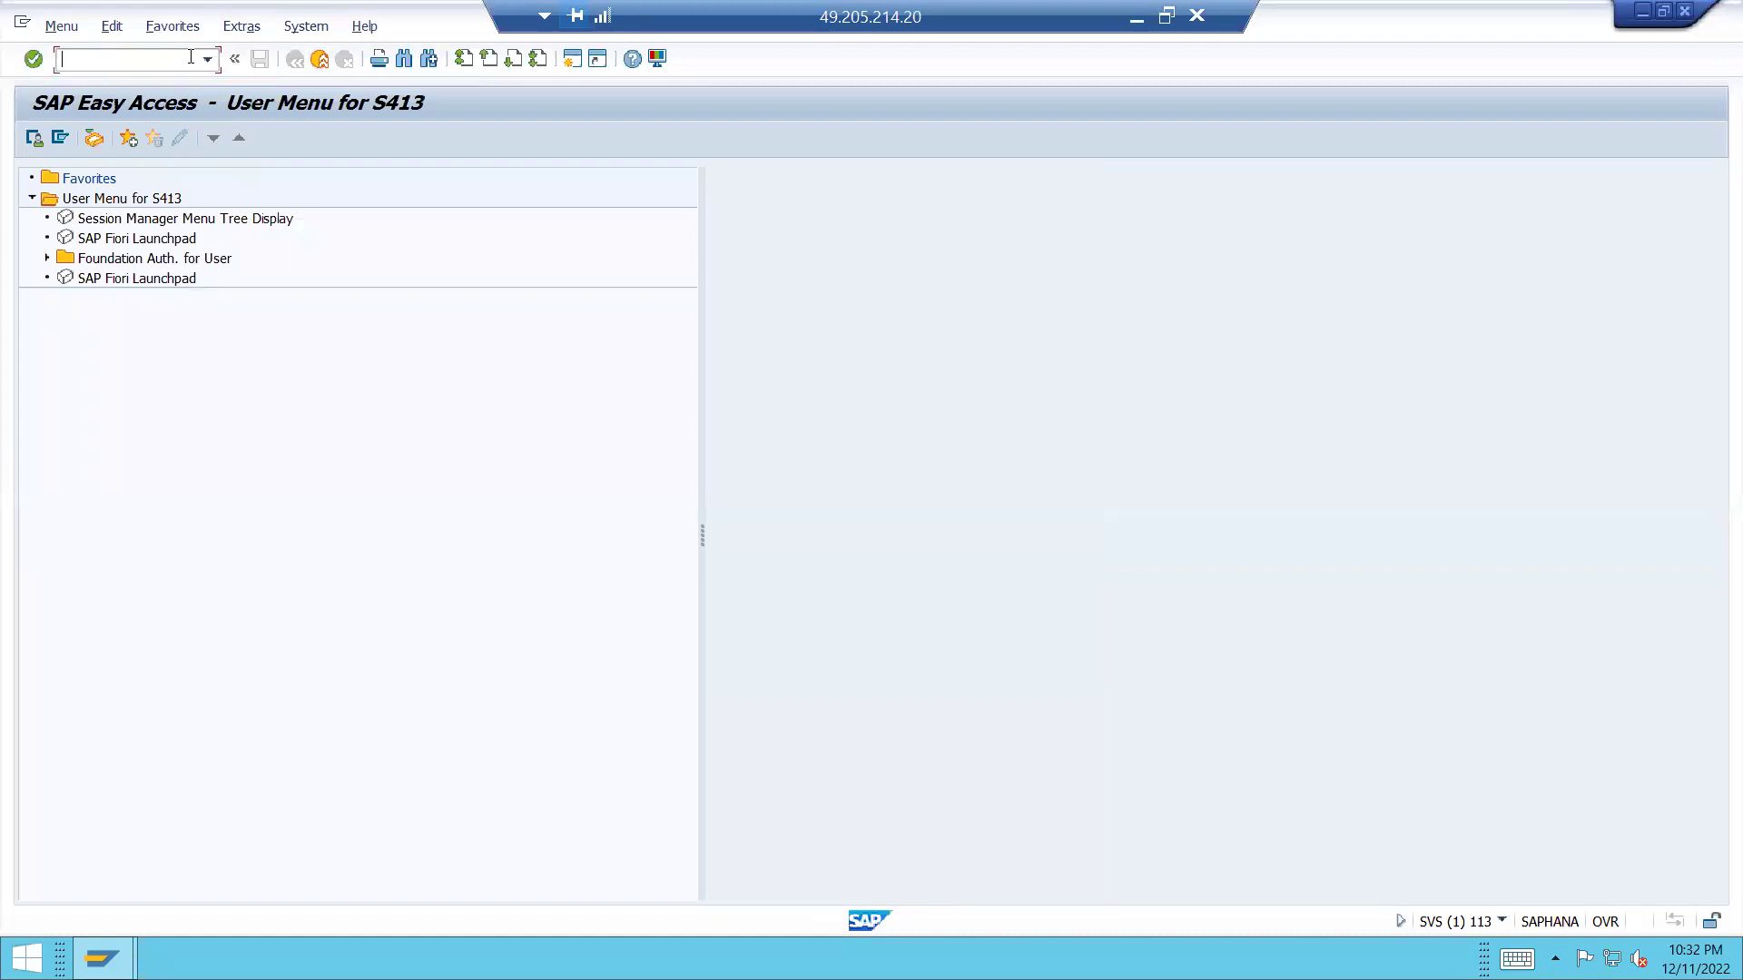
type("bp")
key("Return")
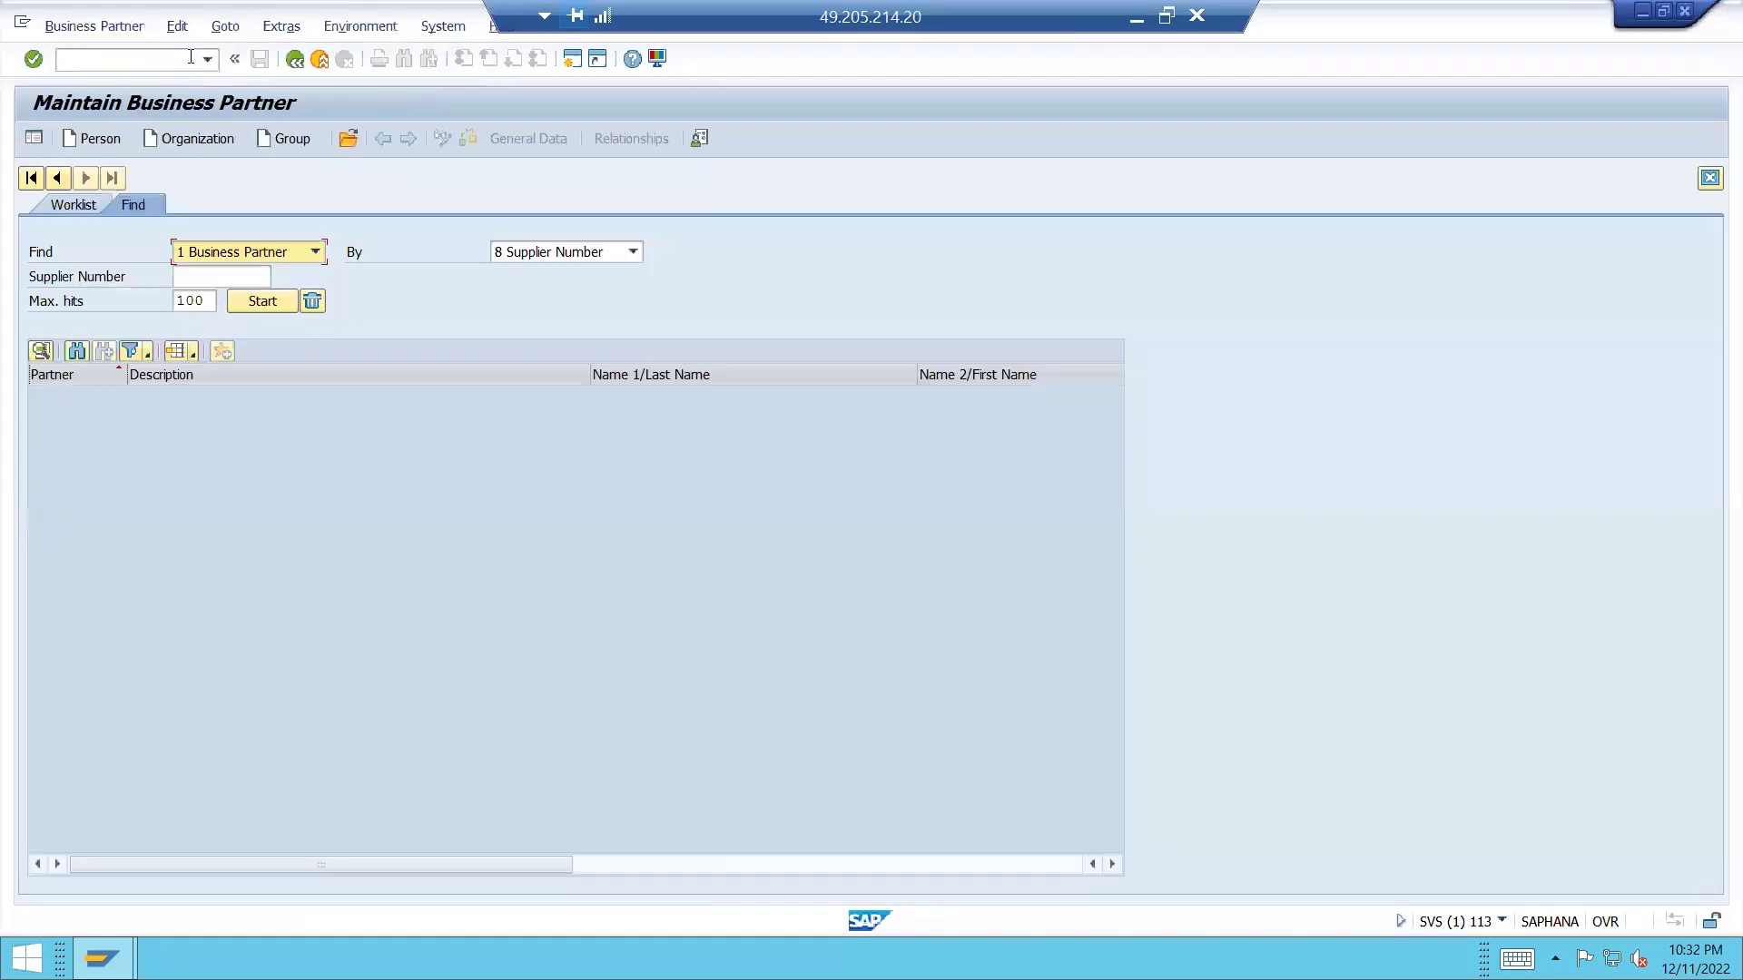
left_click(320, 59)
type("xk01")
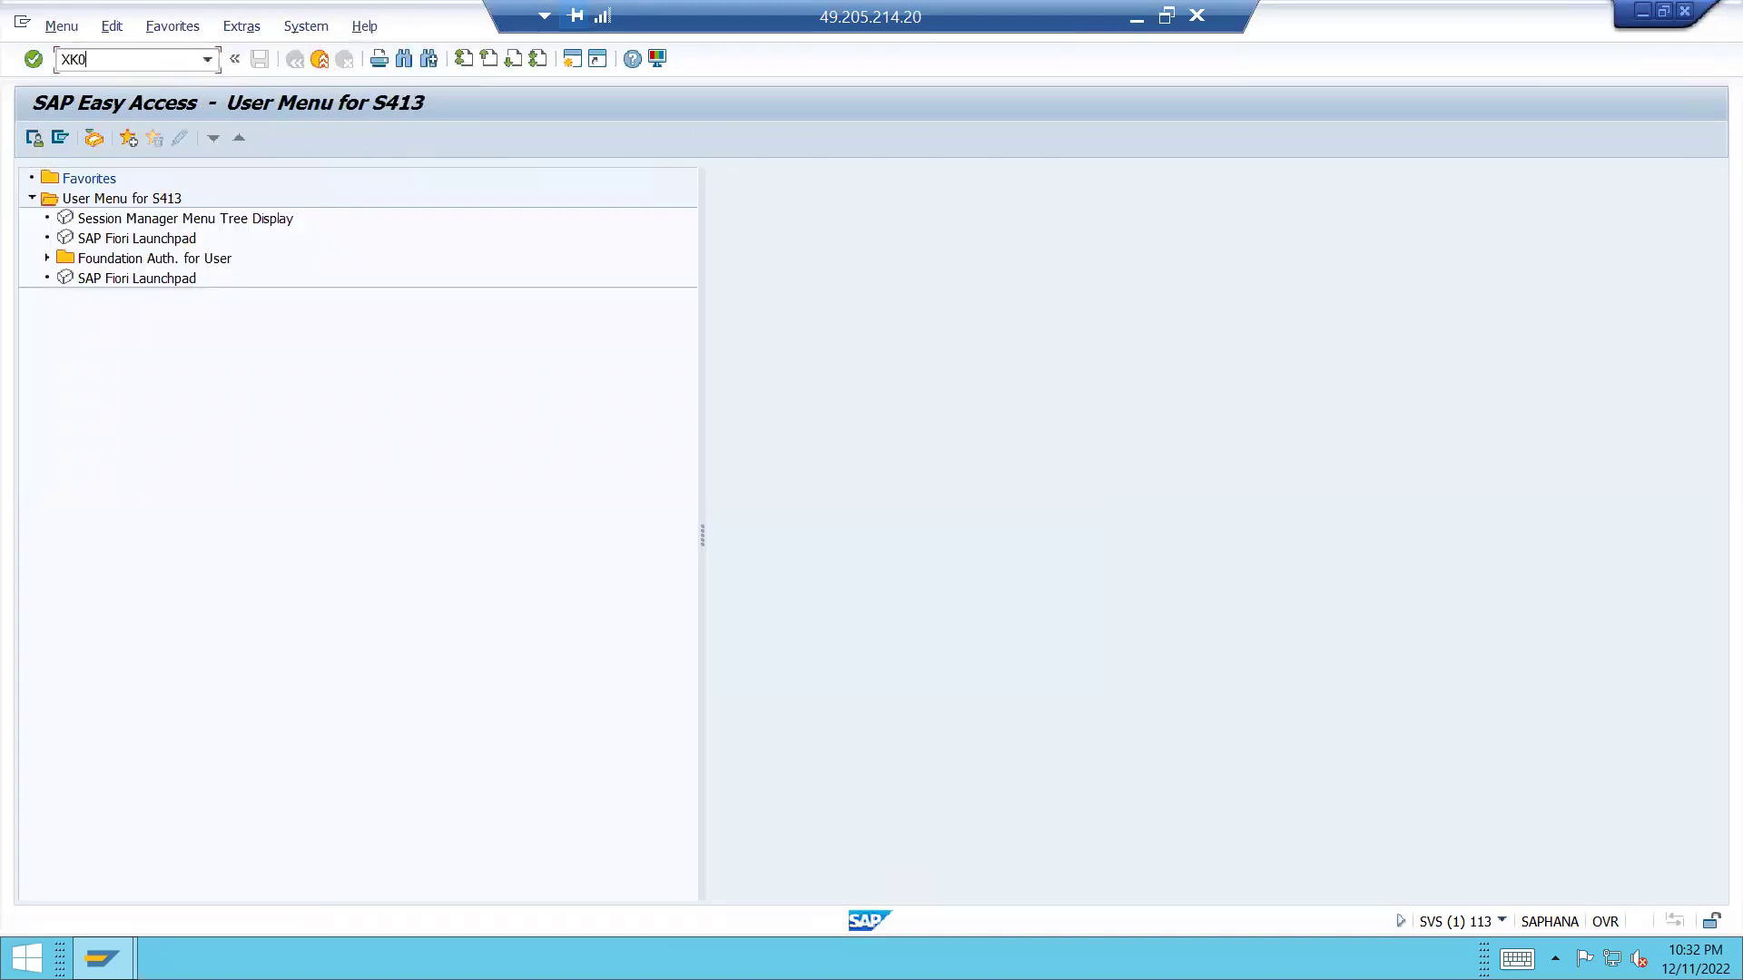
key("Return")
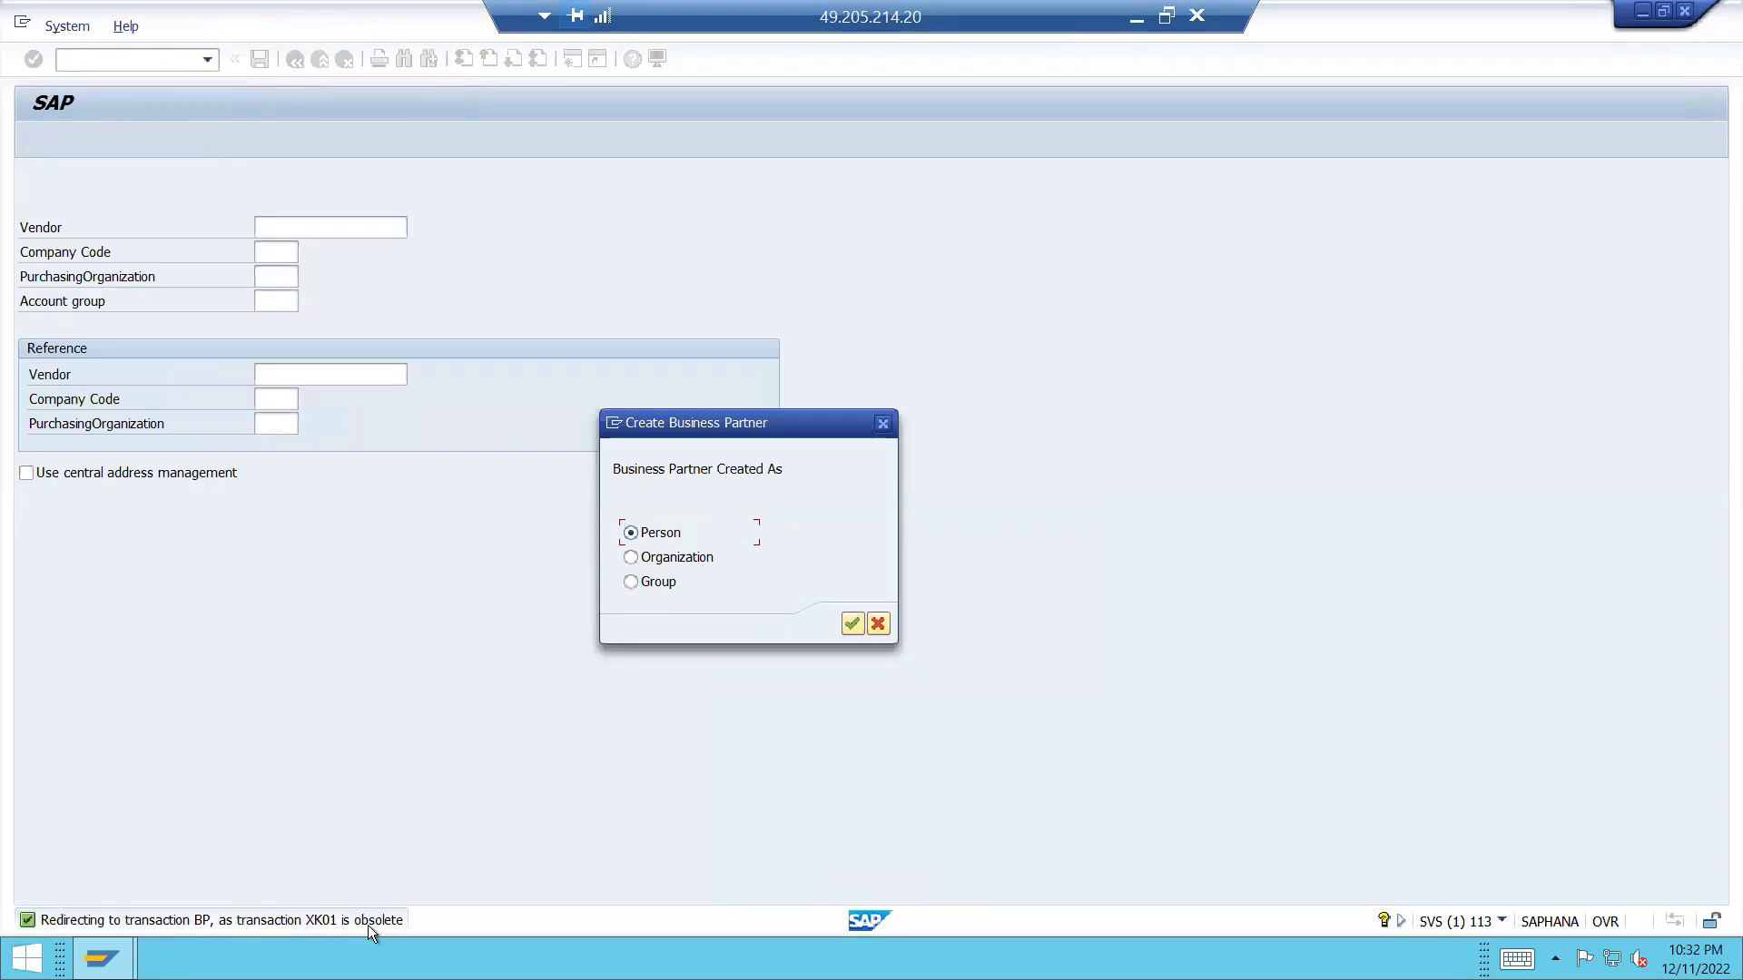
left_click(852, 624)
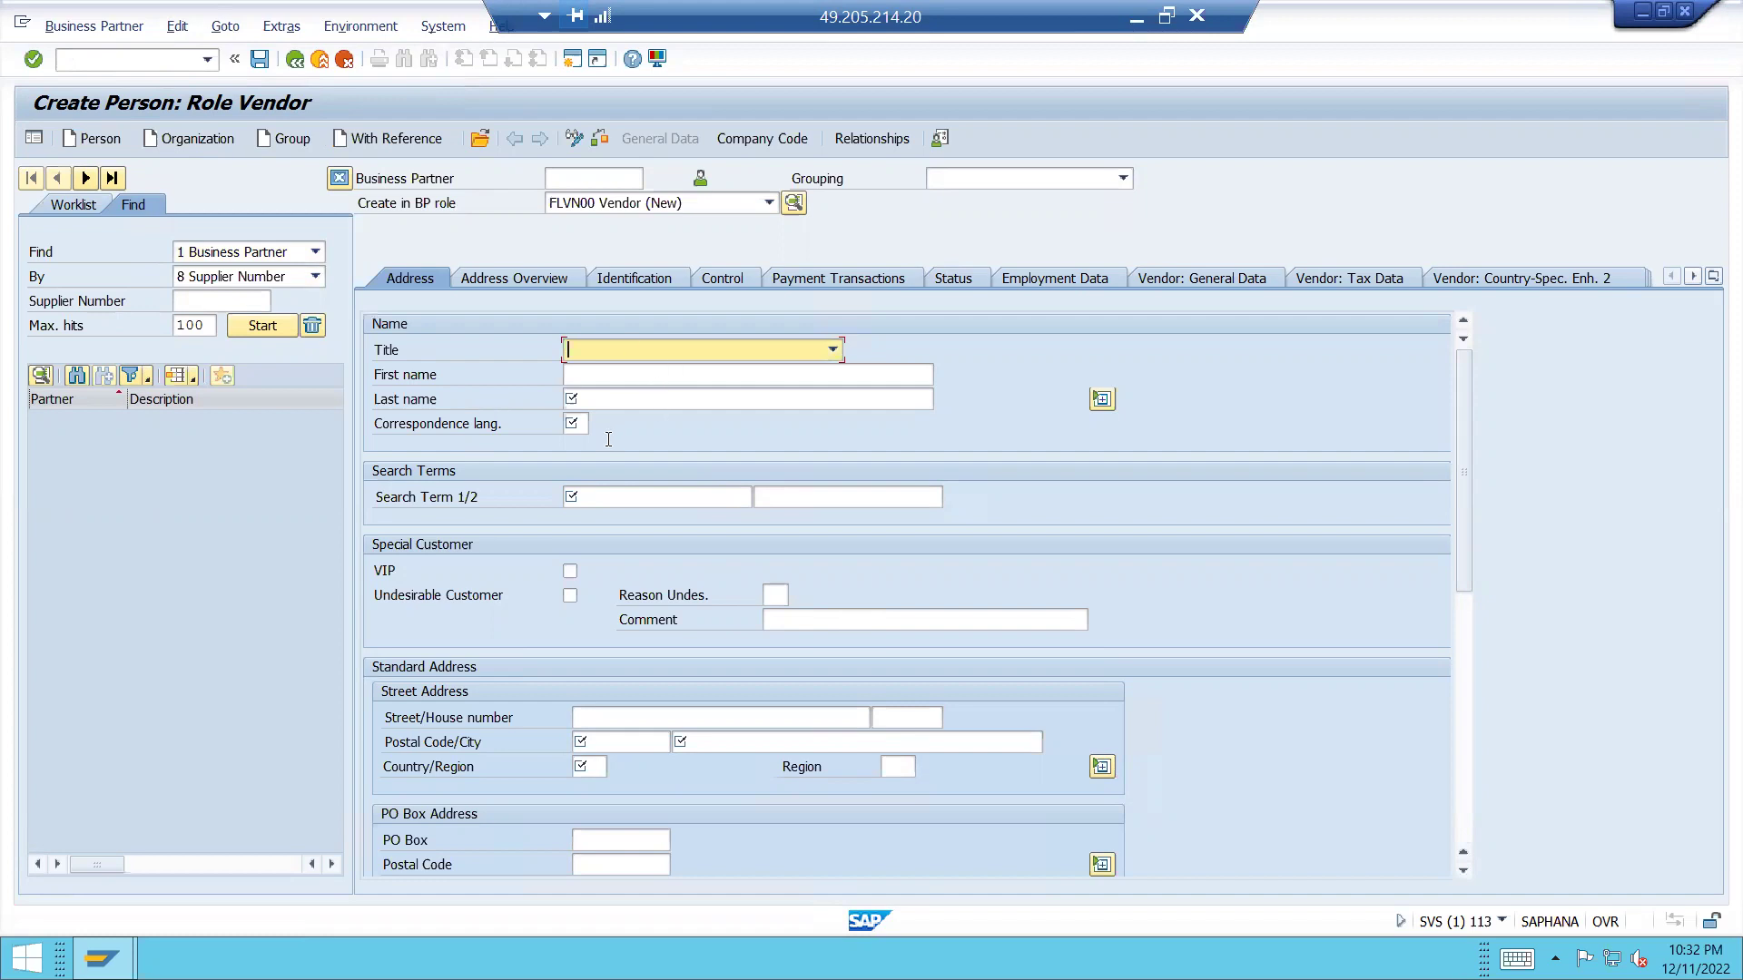
left_click(608, 204)
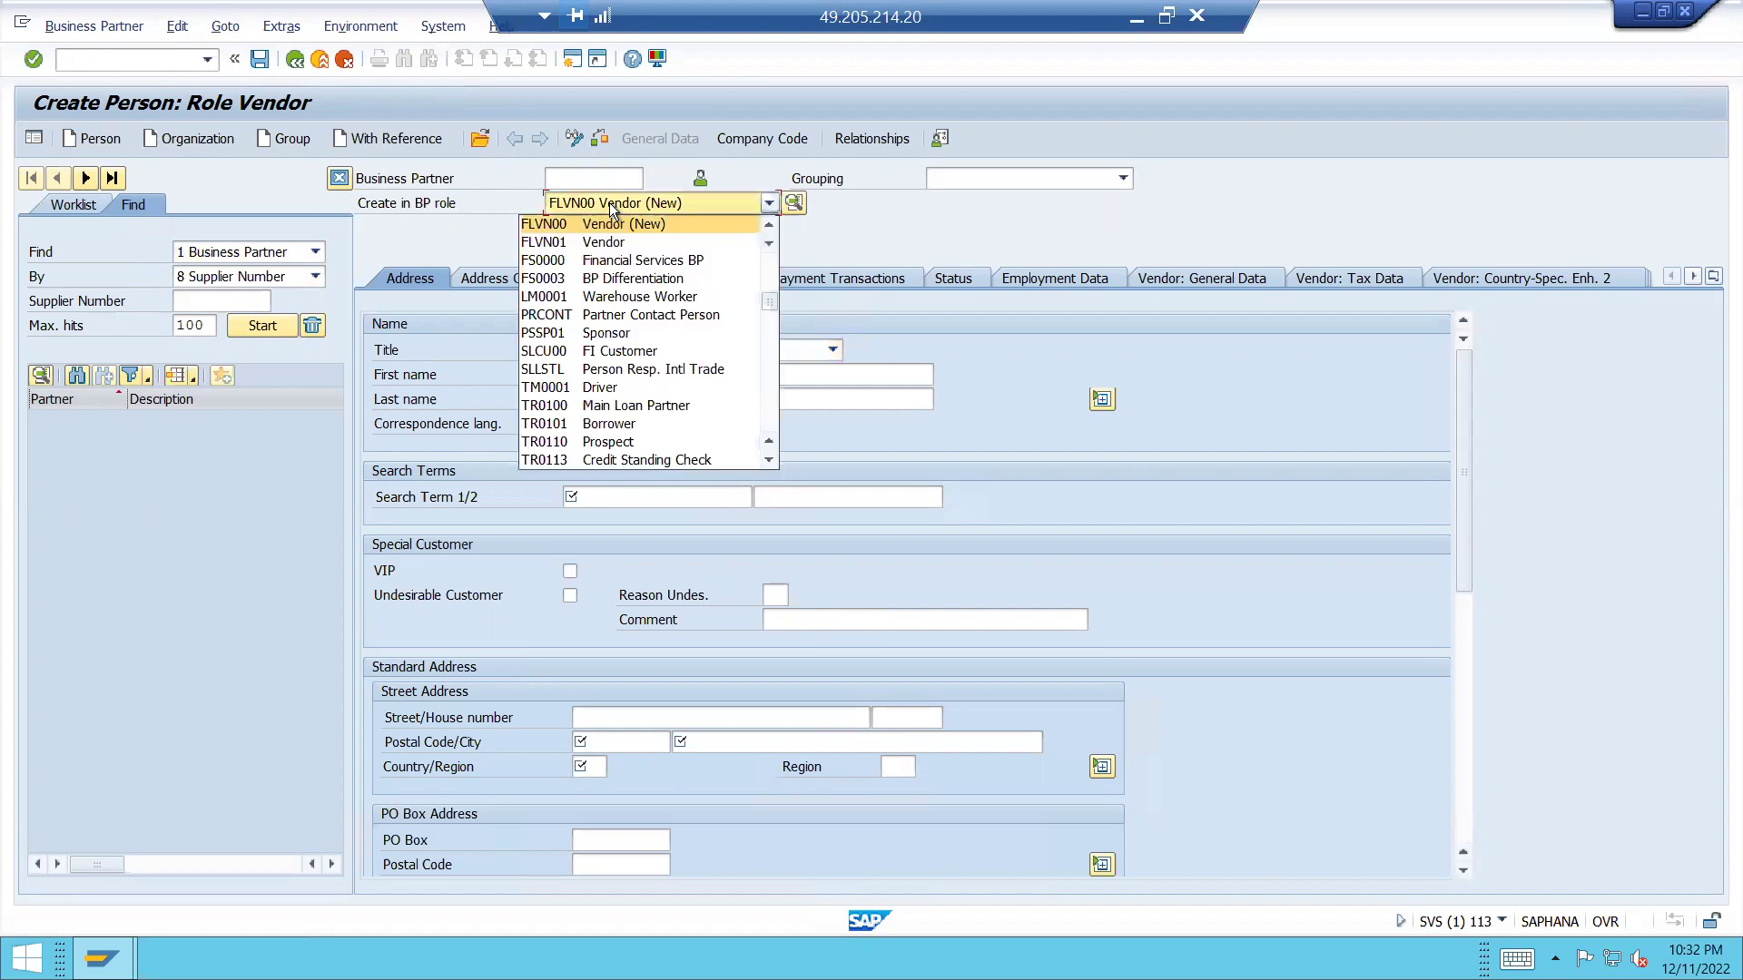
left_click(346, 60)
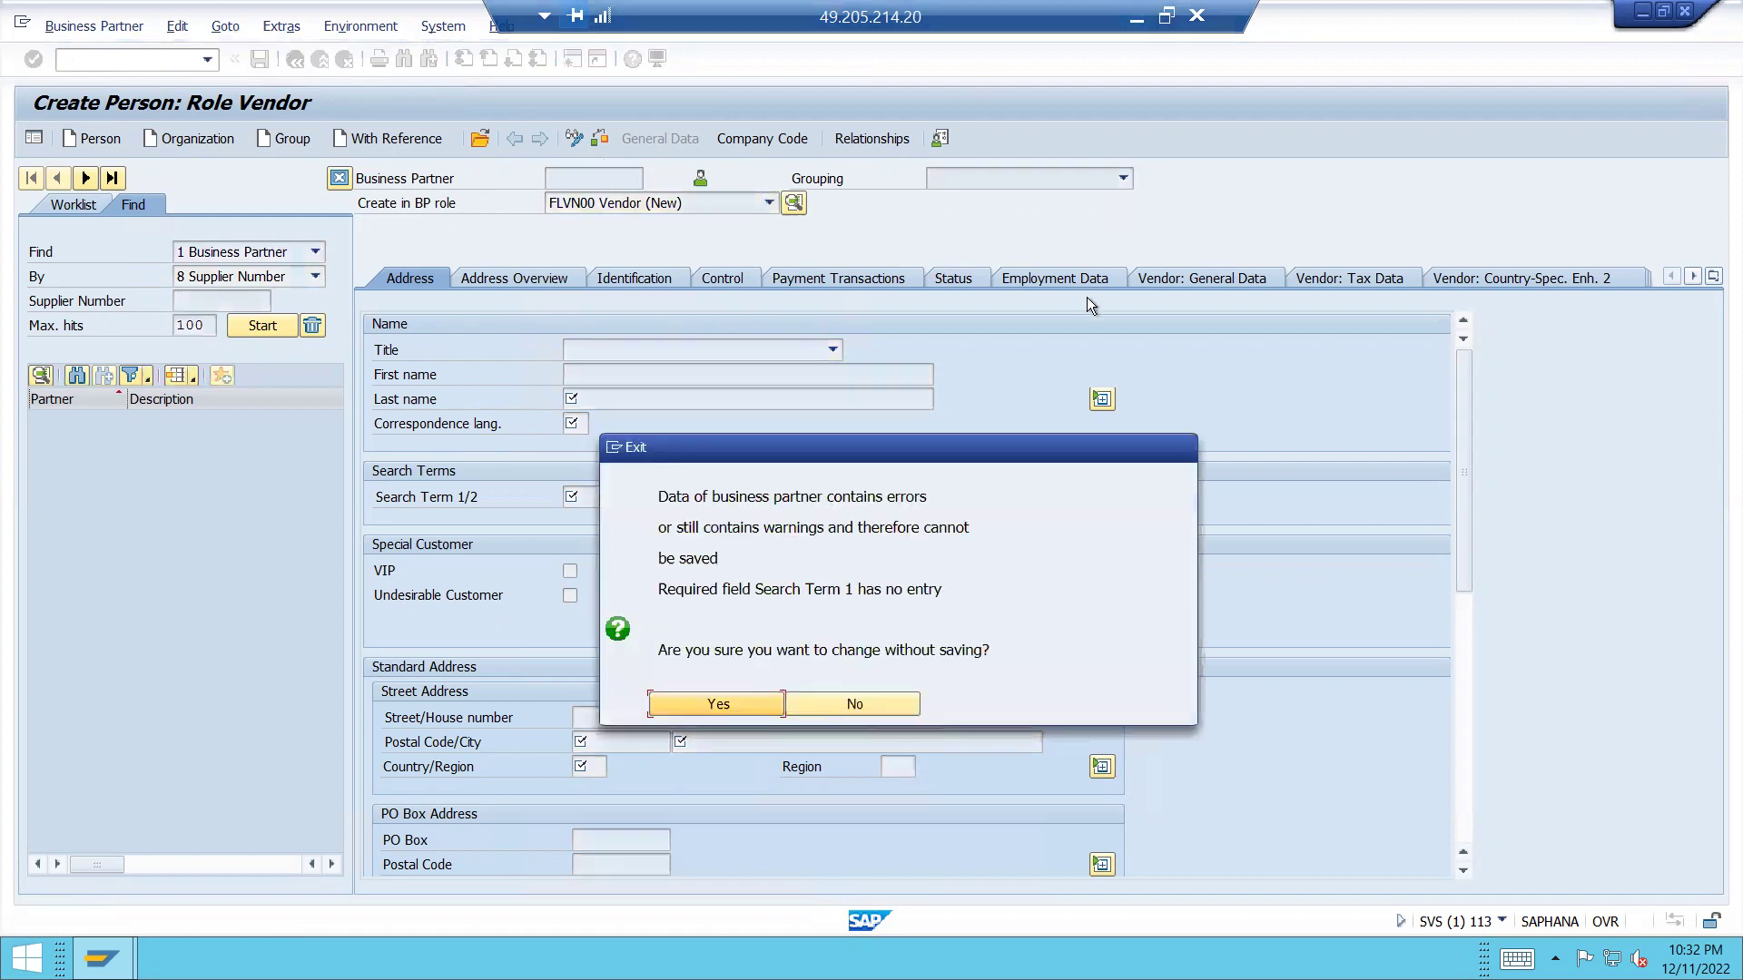
left_click(738, 713)
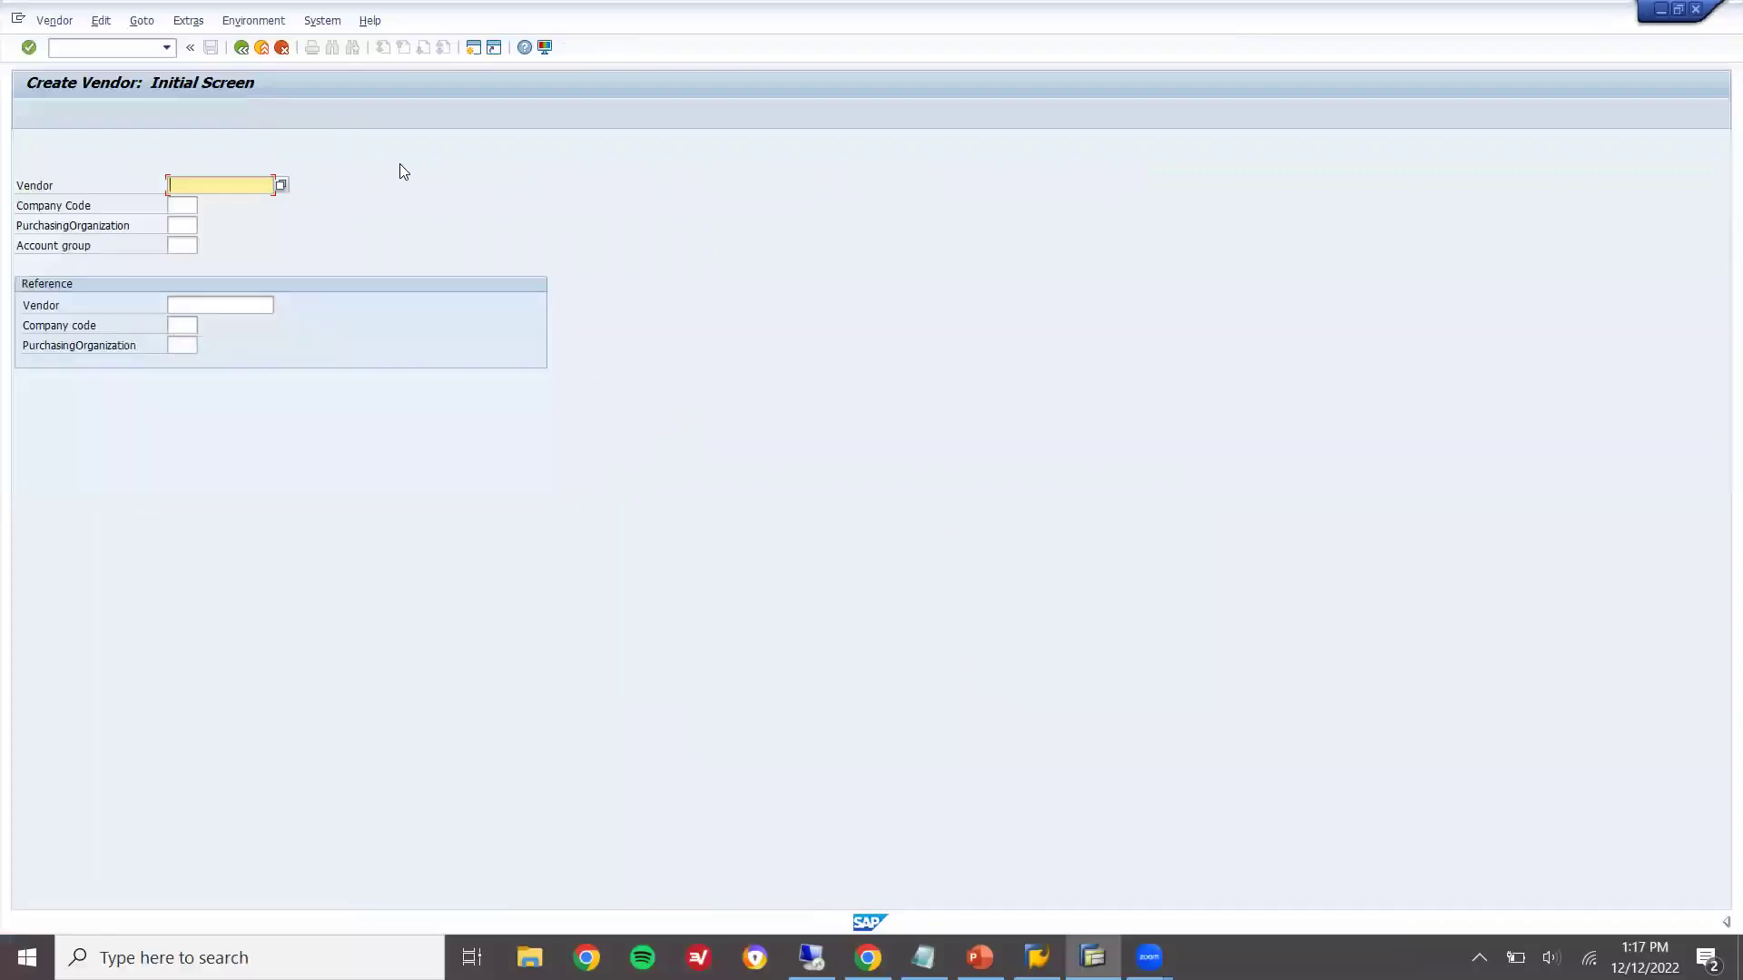
left_click(241, 47)
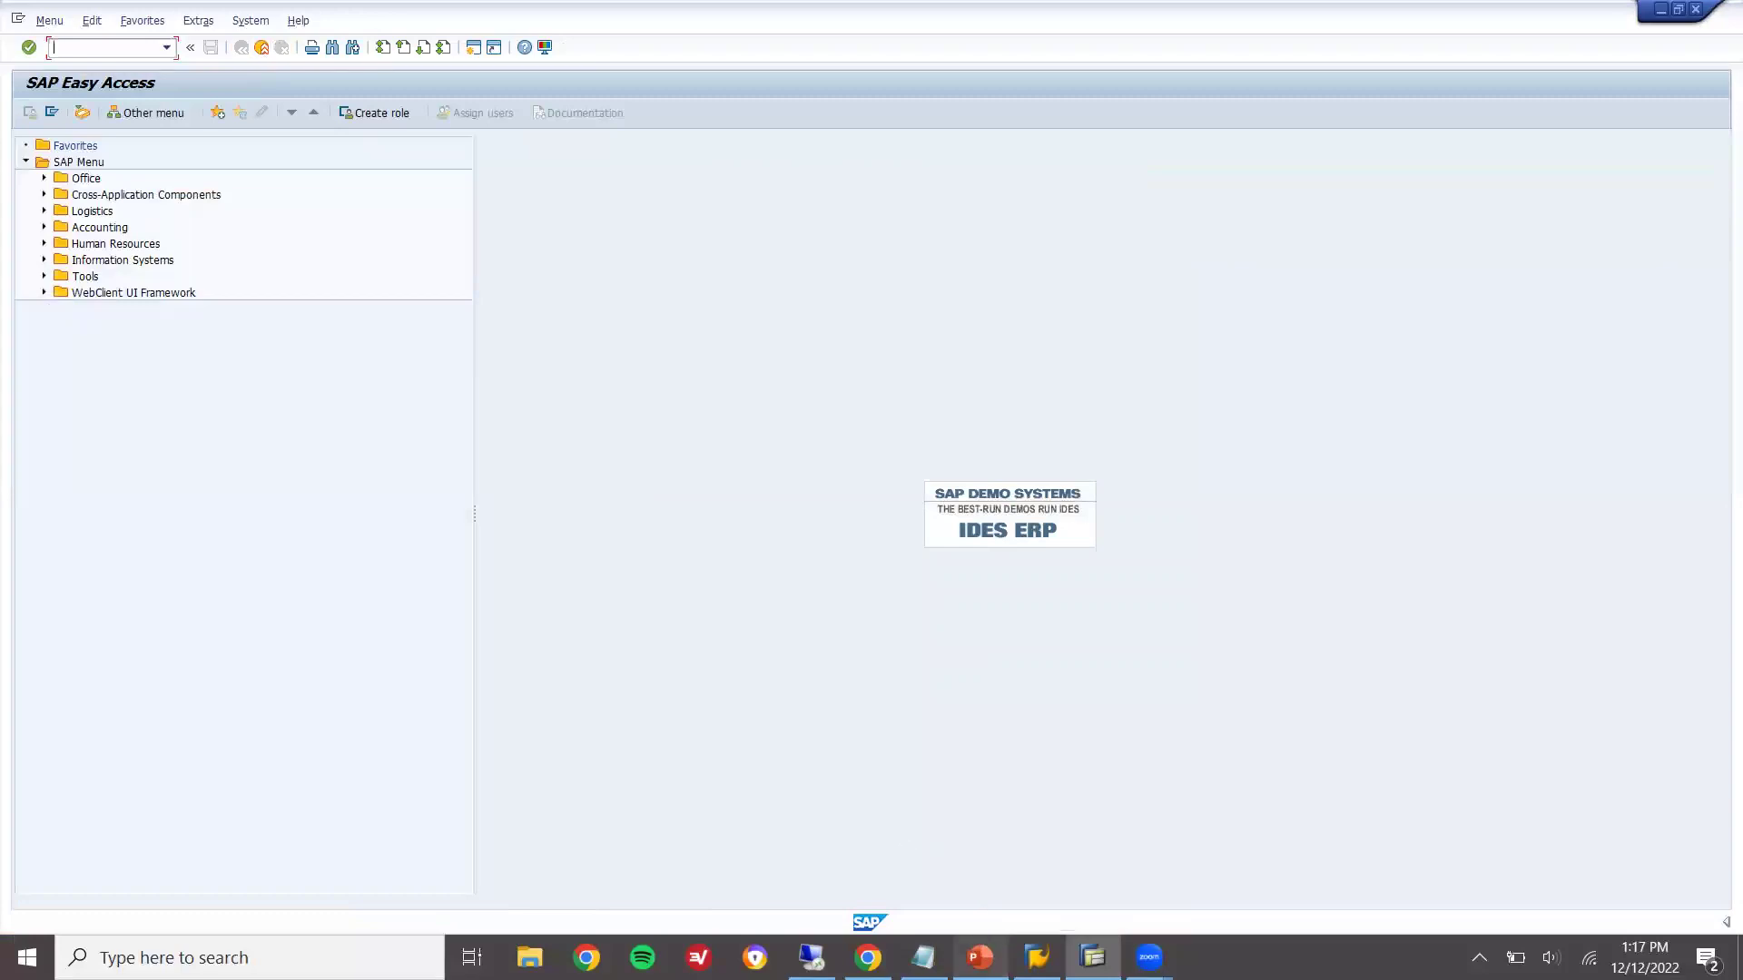
left_click(979, 957)
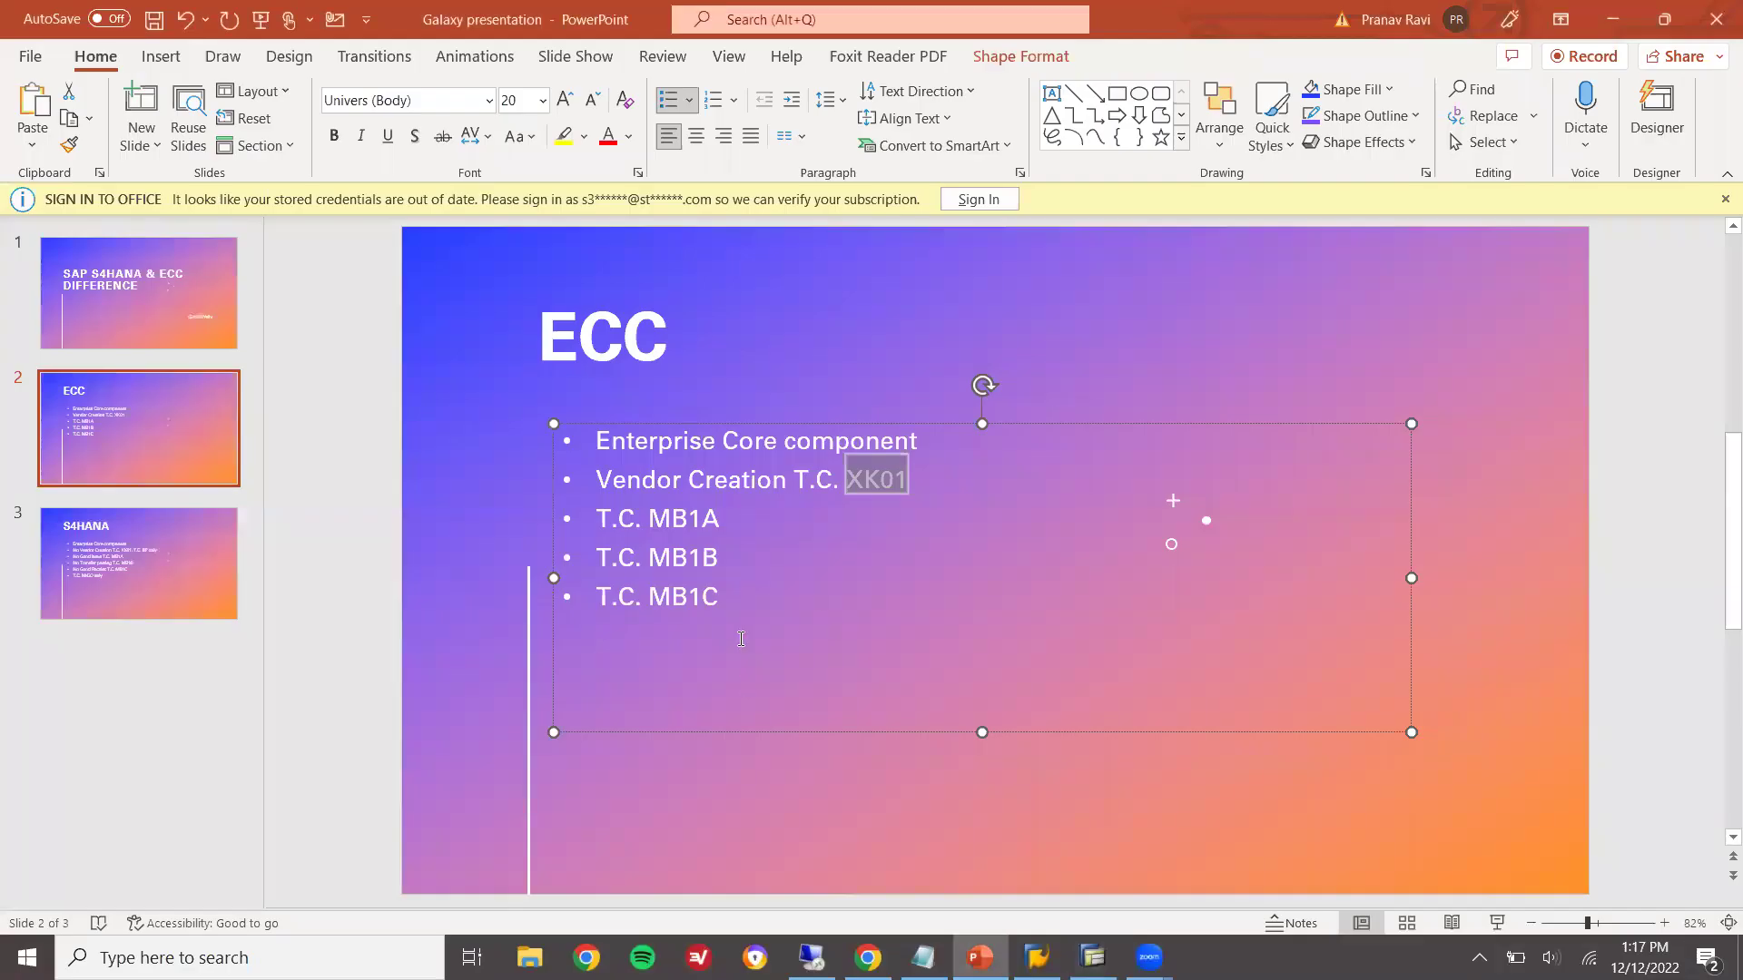
key("Left")
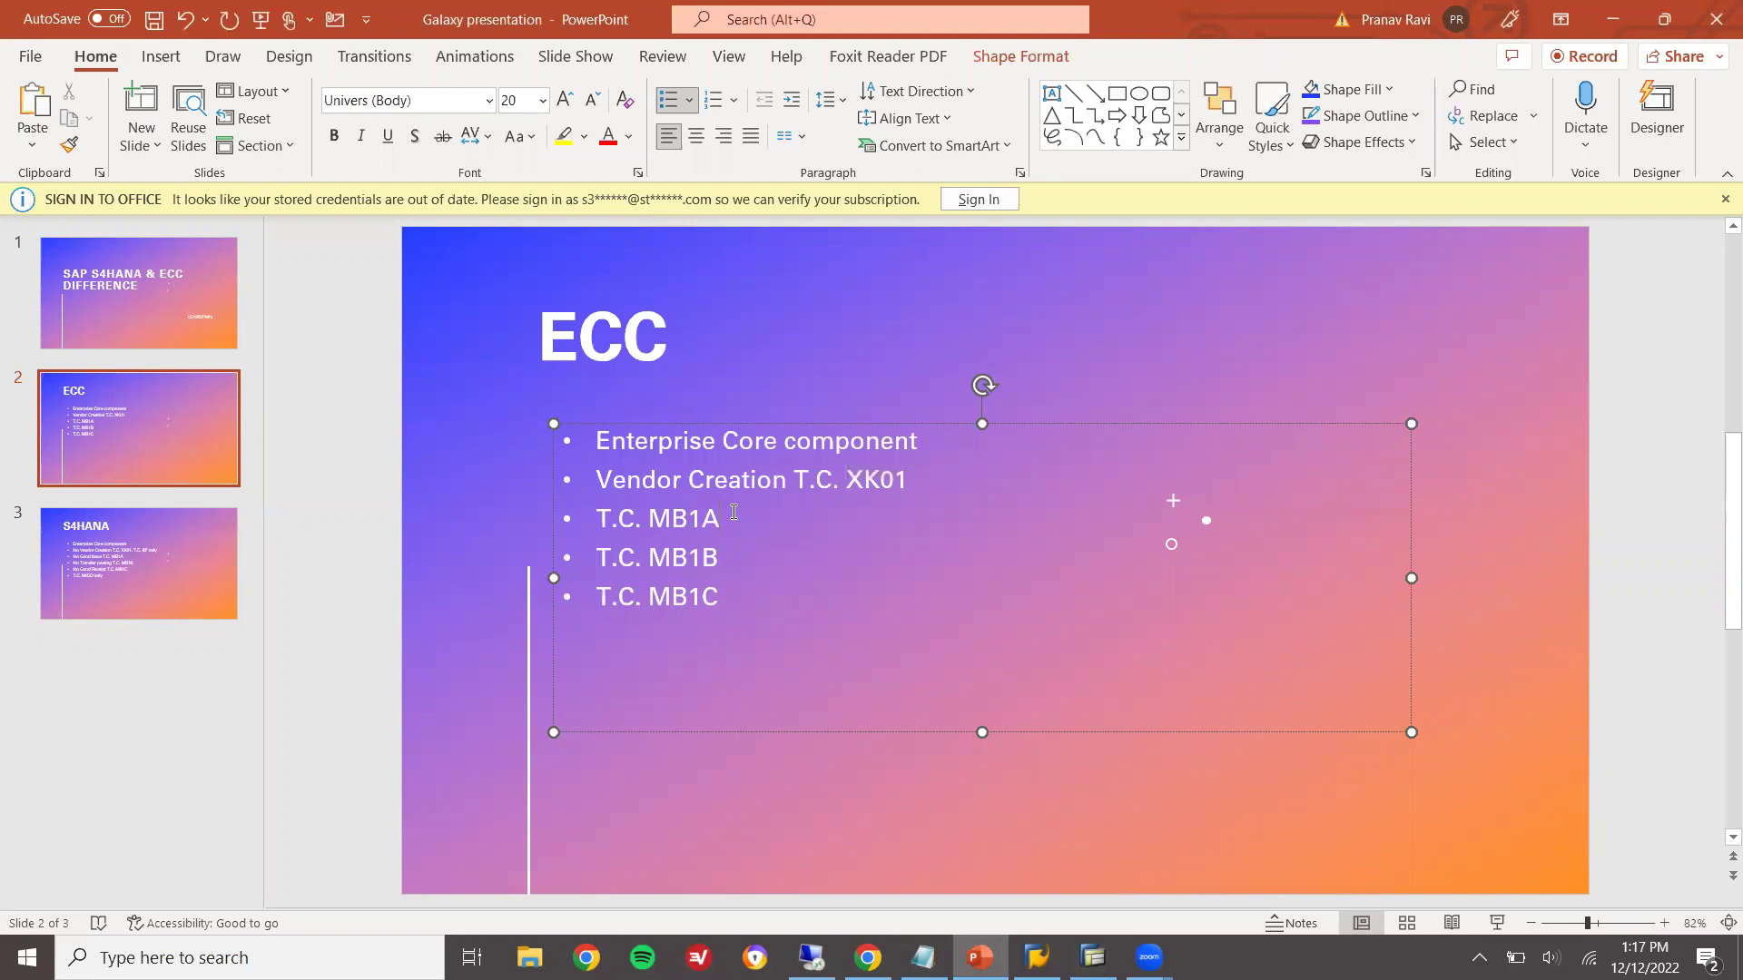
double_click(708, 518)
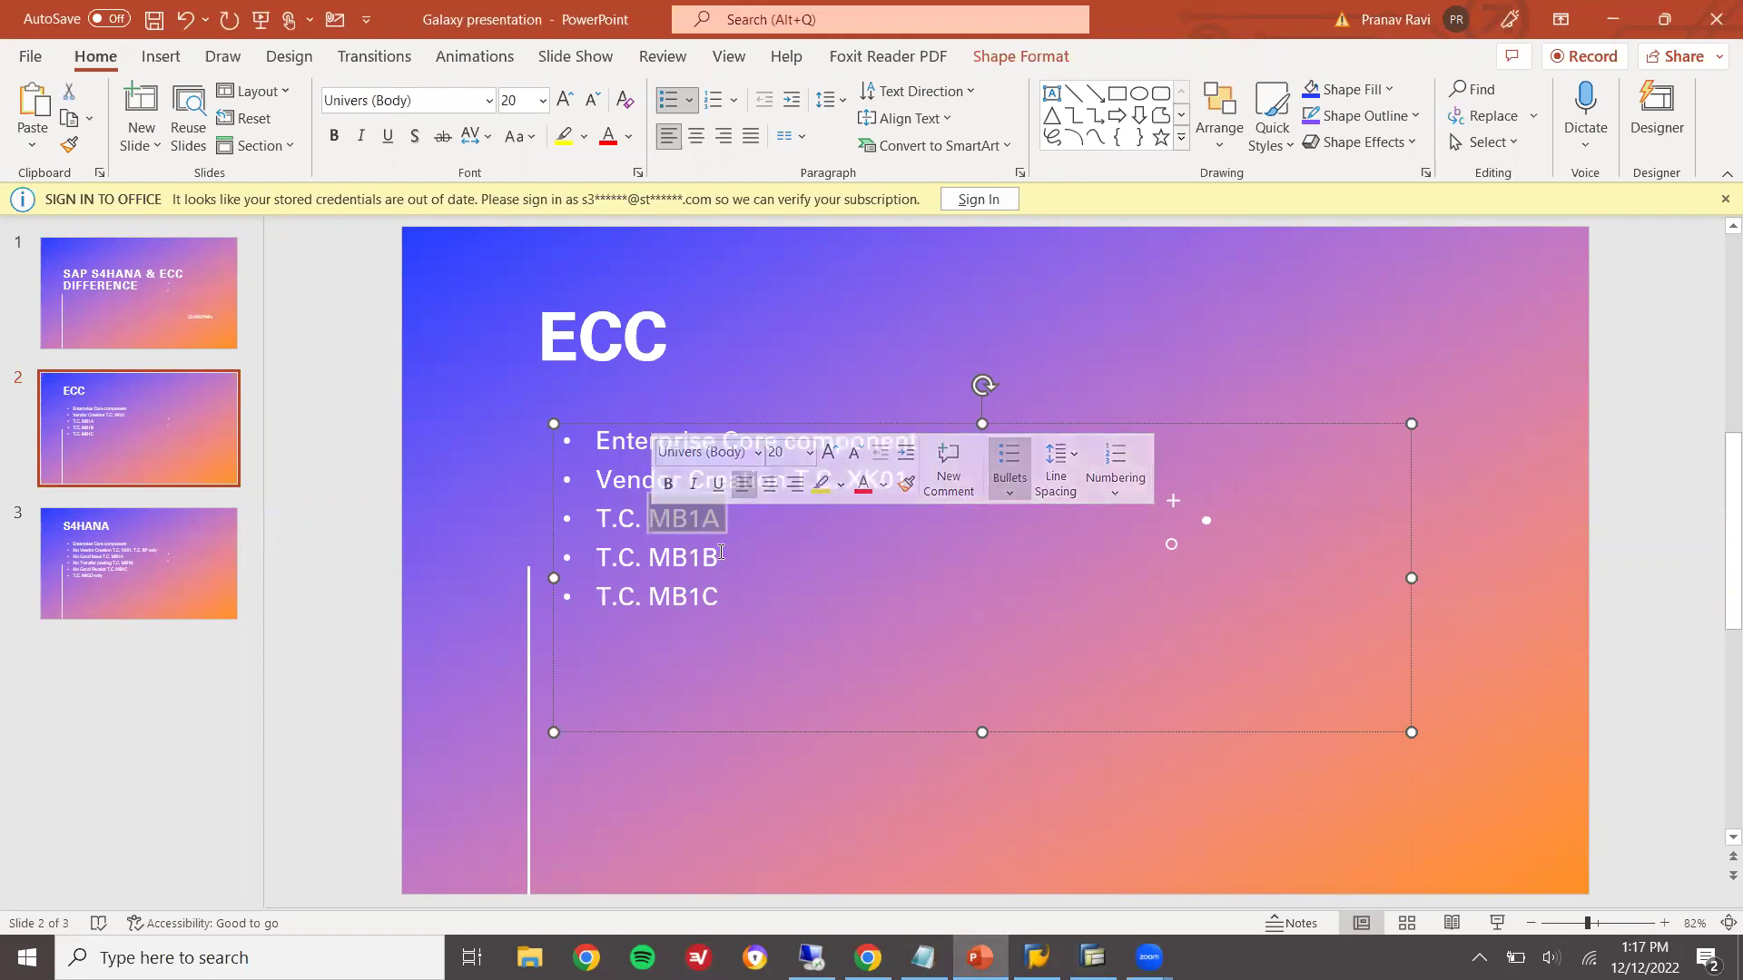
key("Left")
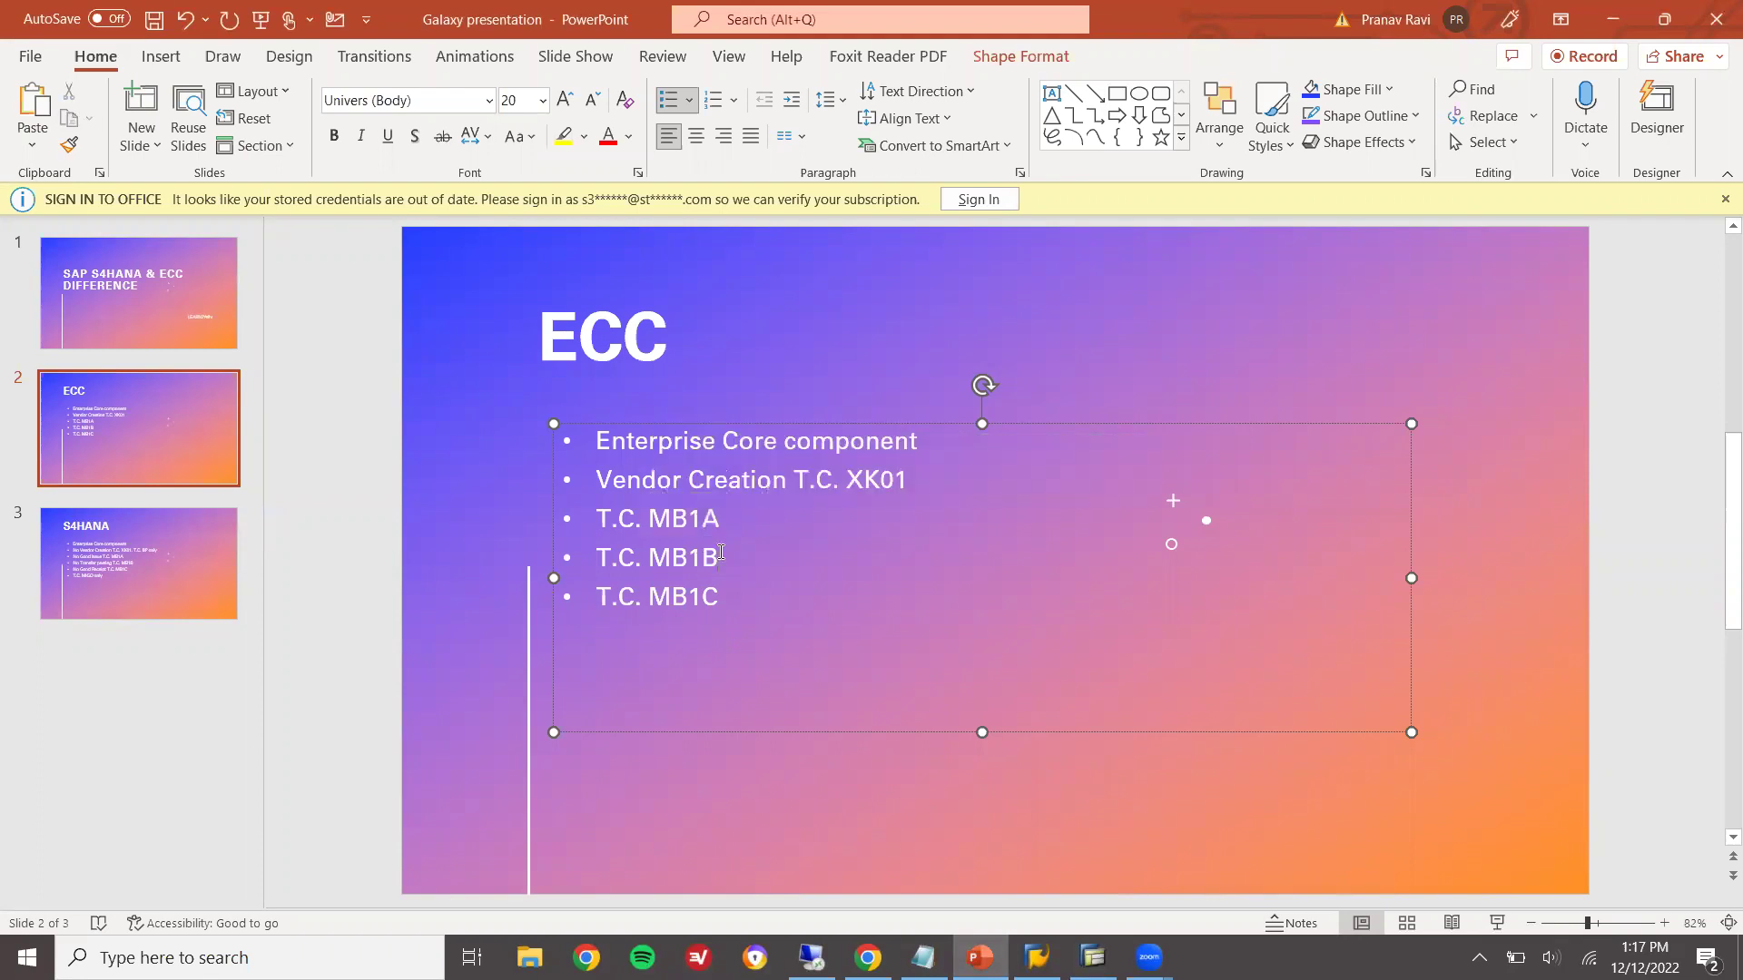
double_click(718, 601)
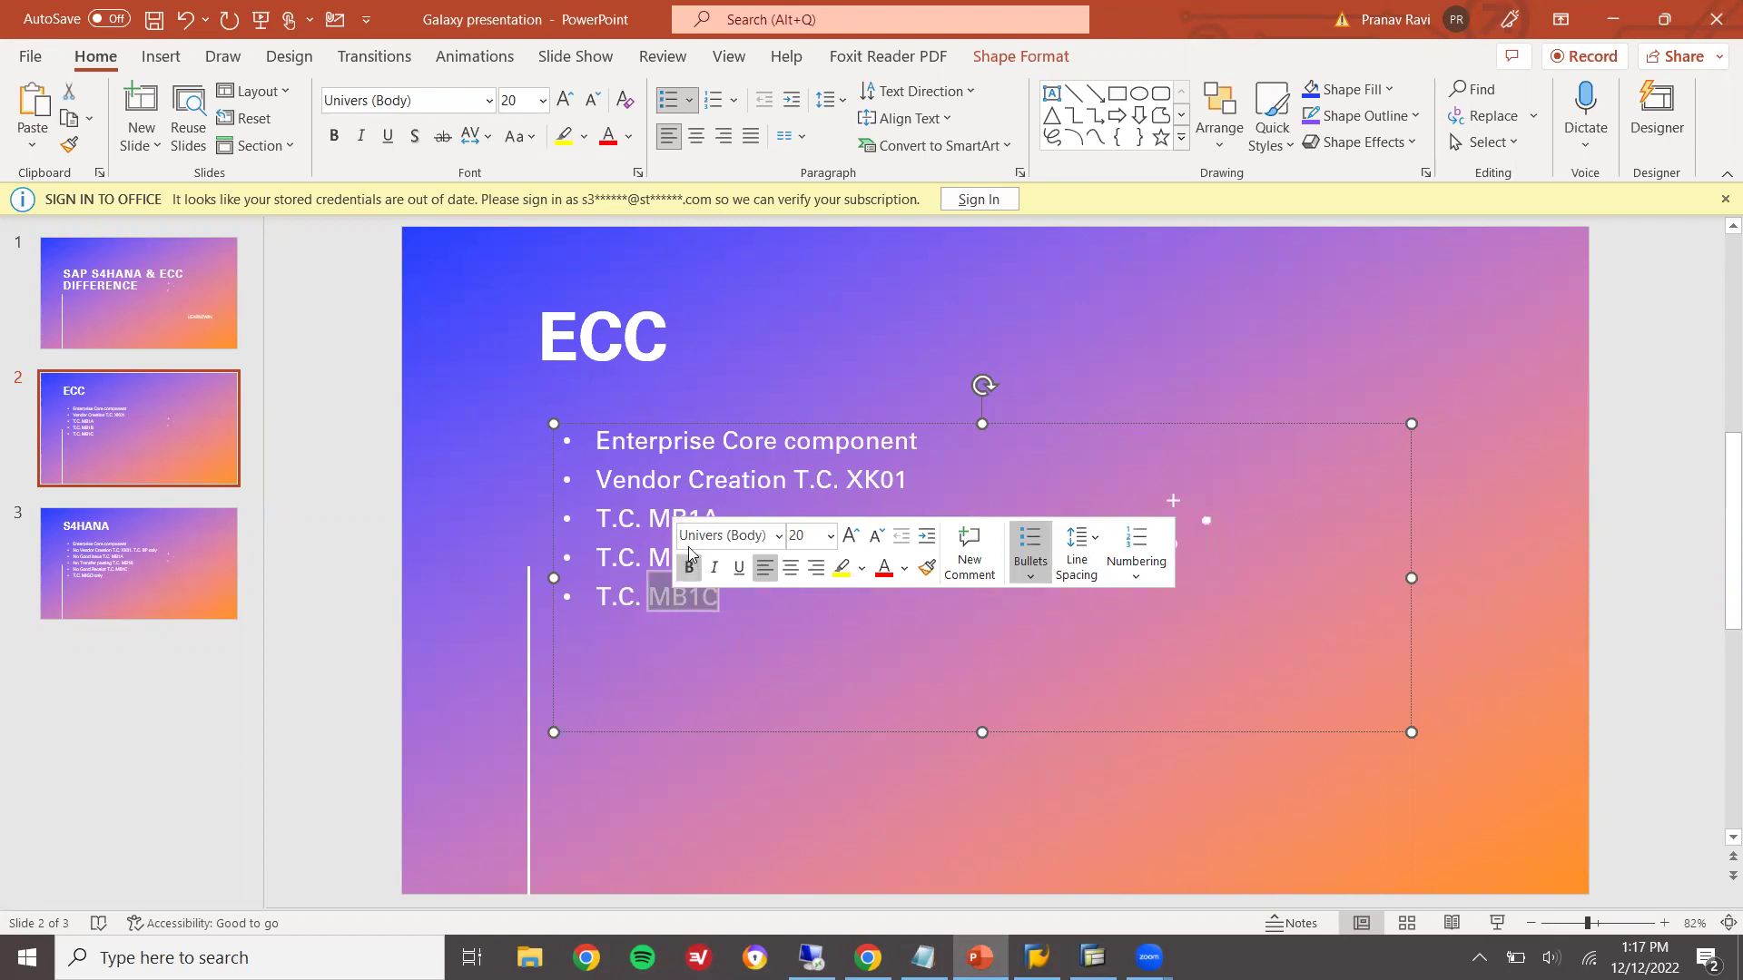
key("Left")
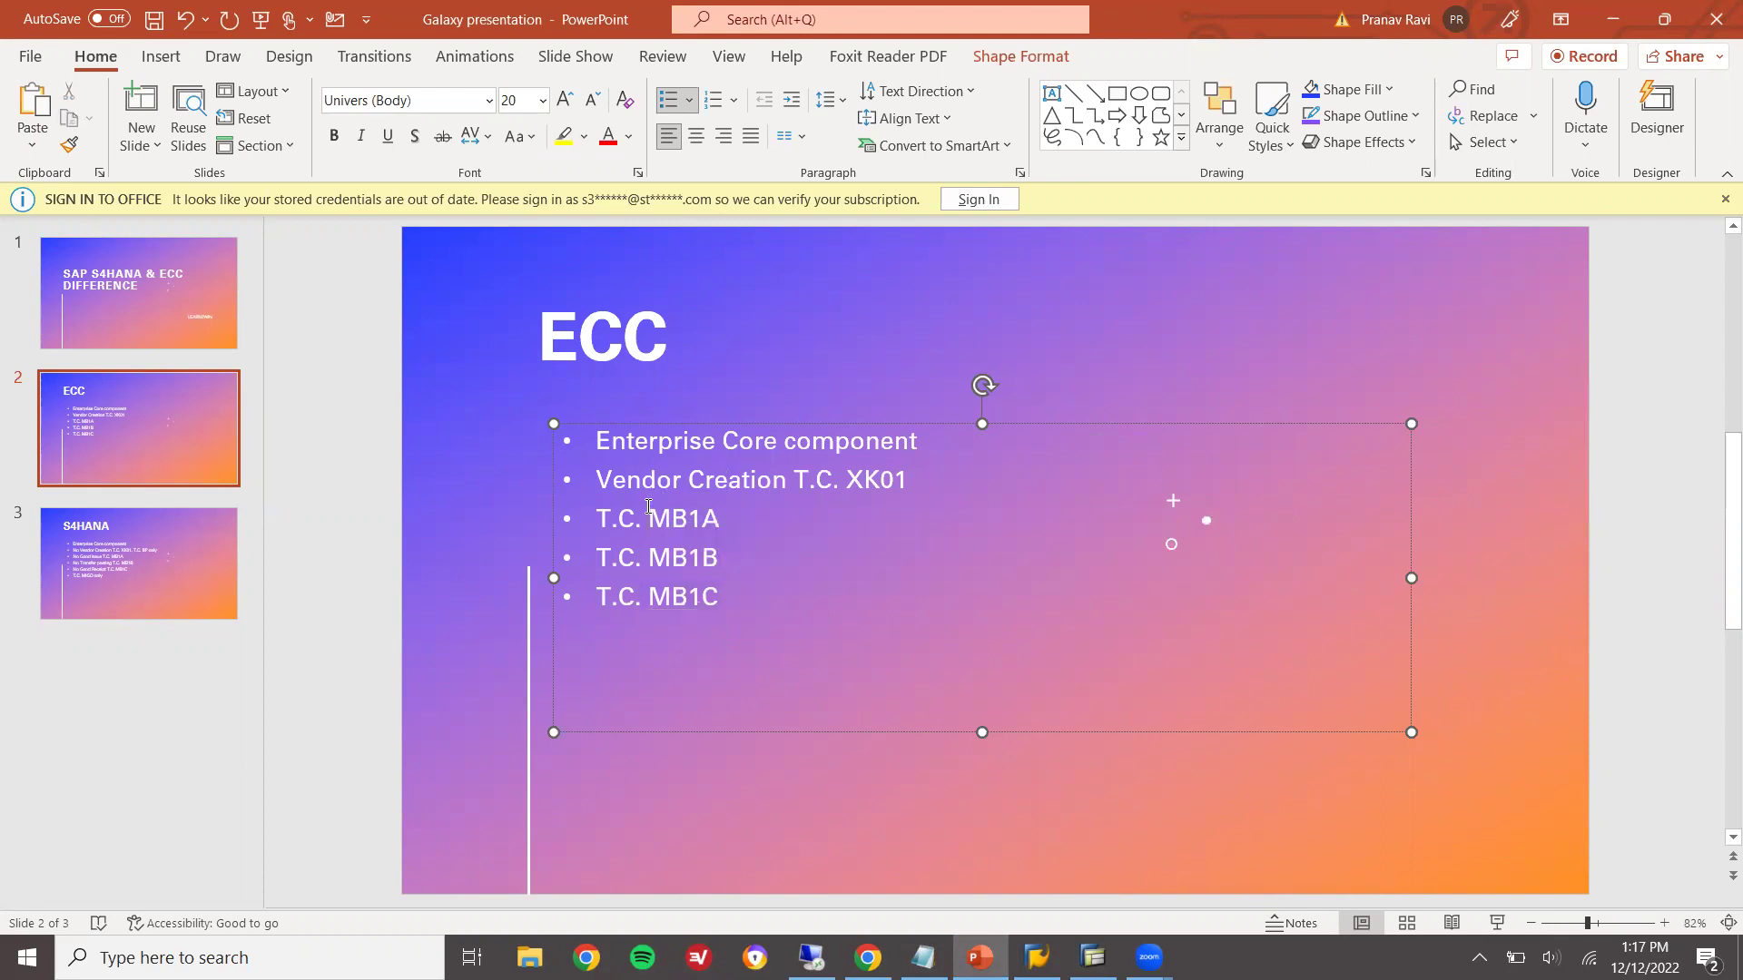
Run MB1A in the ECC session to open Enter Goods Issue
left_click(1096, 949)
type("MB1A")
key("Return")
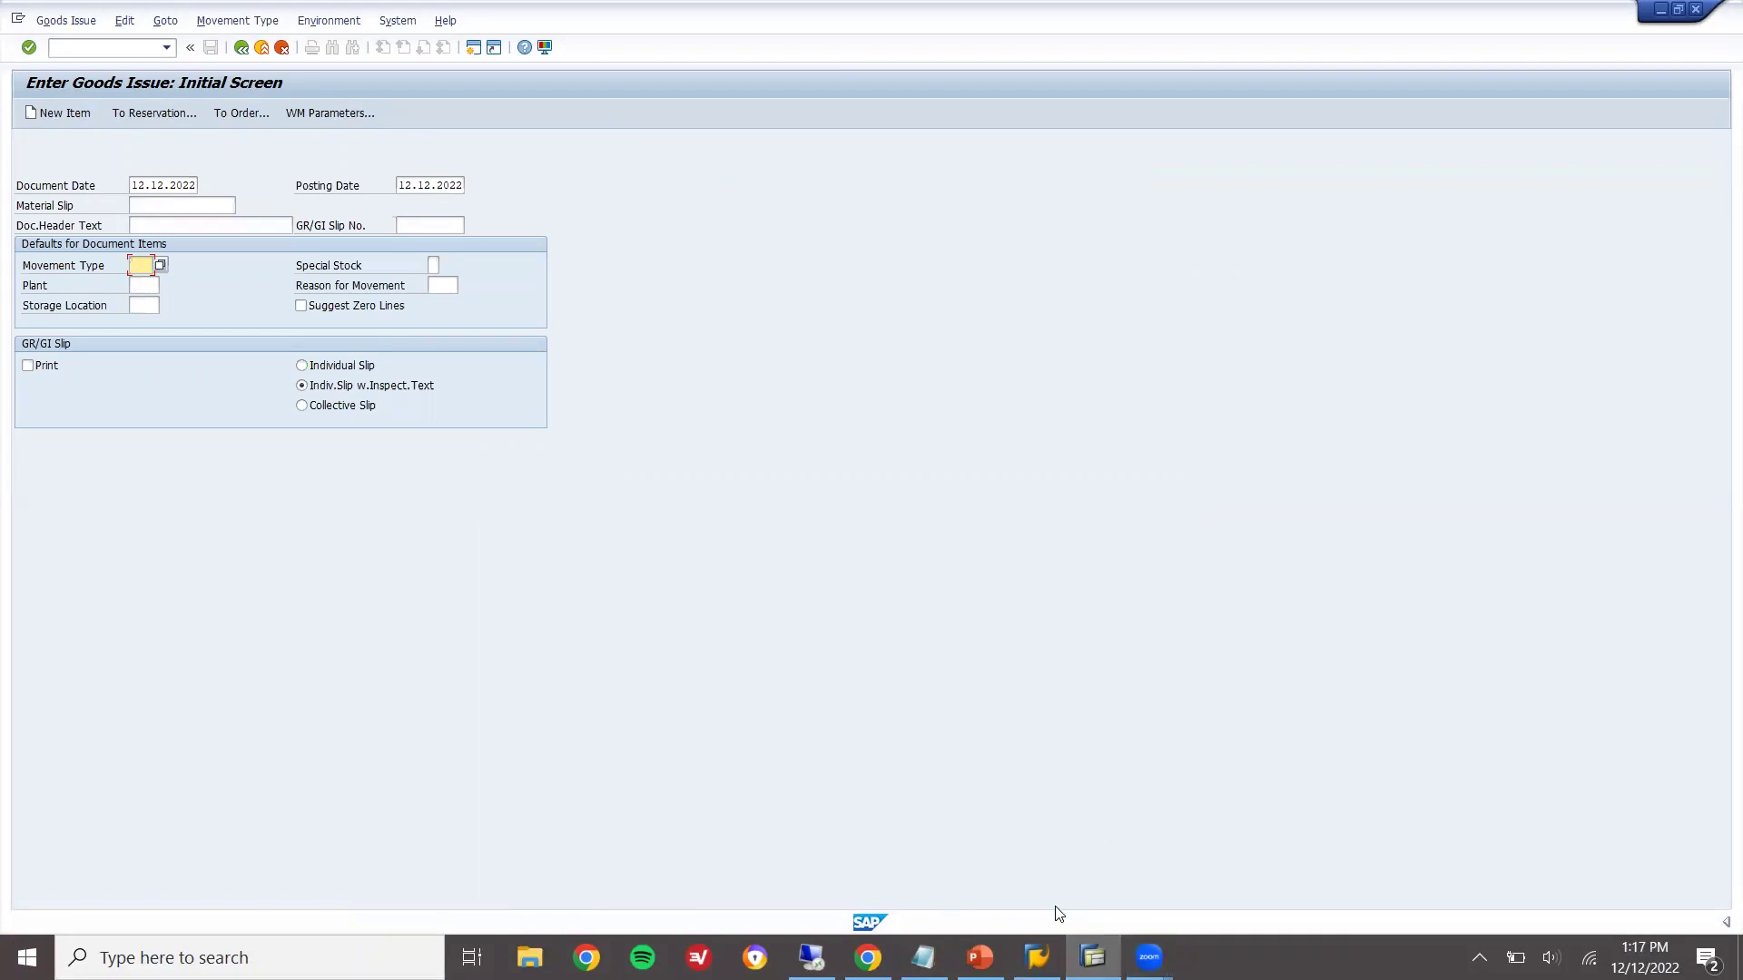
Run MB1A in the S/4HANA session and dismiss its obsolete message
mouse_move(811, 957)
left_click(646, 803)
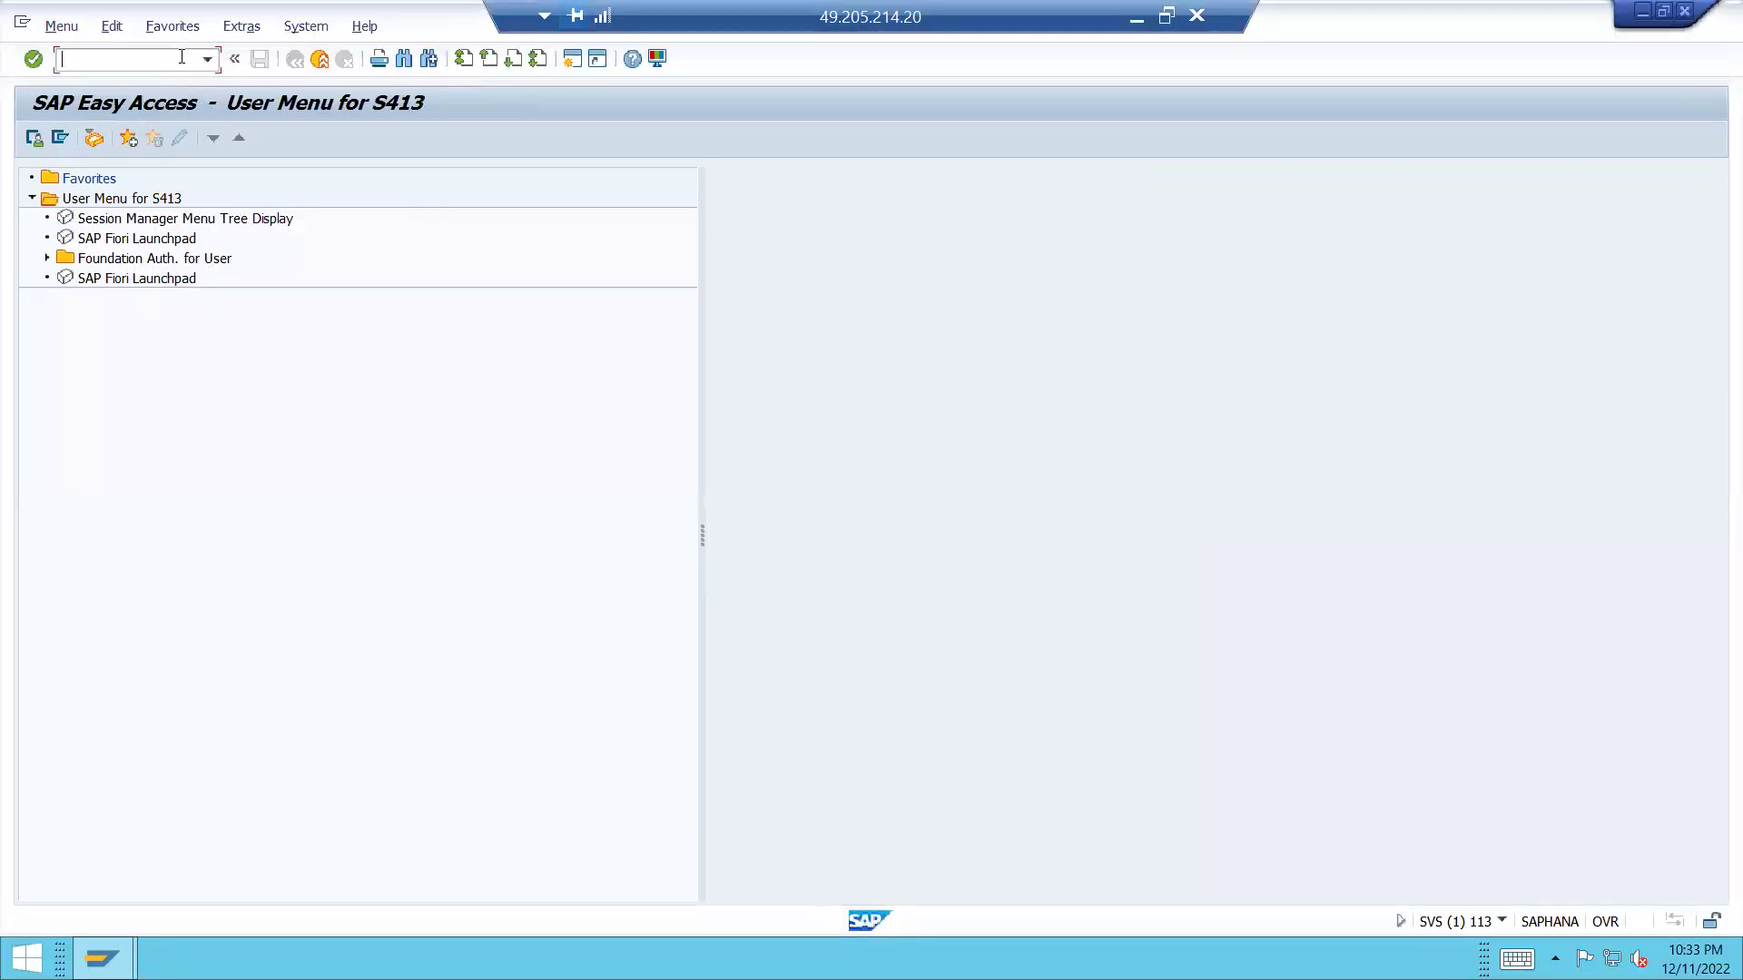
type("MB1Z")
key("BackSpace")
type("A")
key("Return")
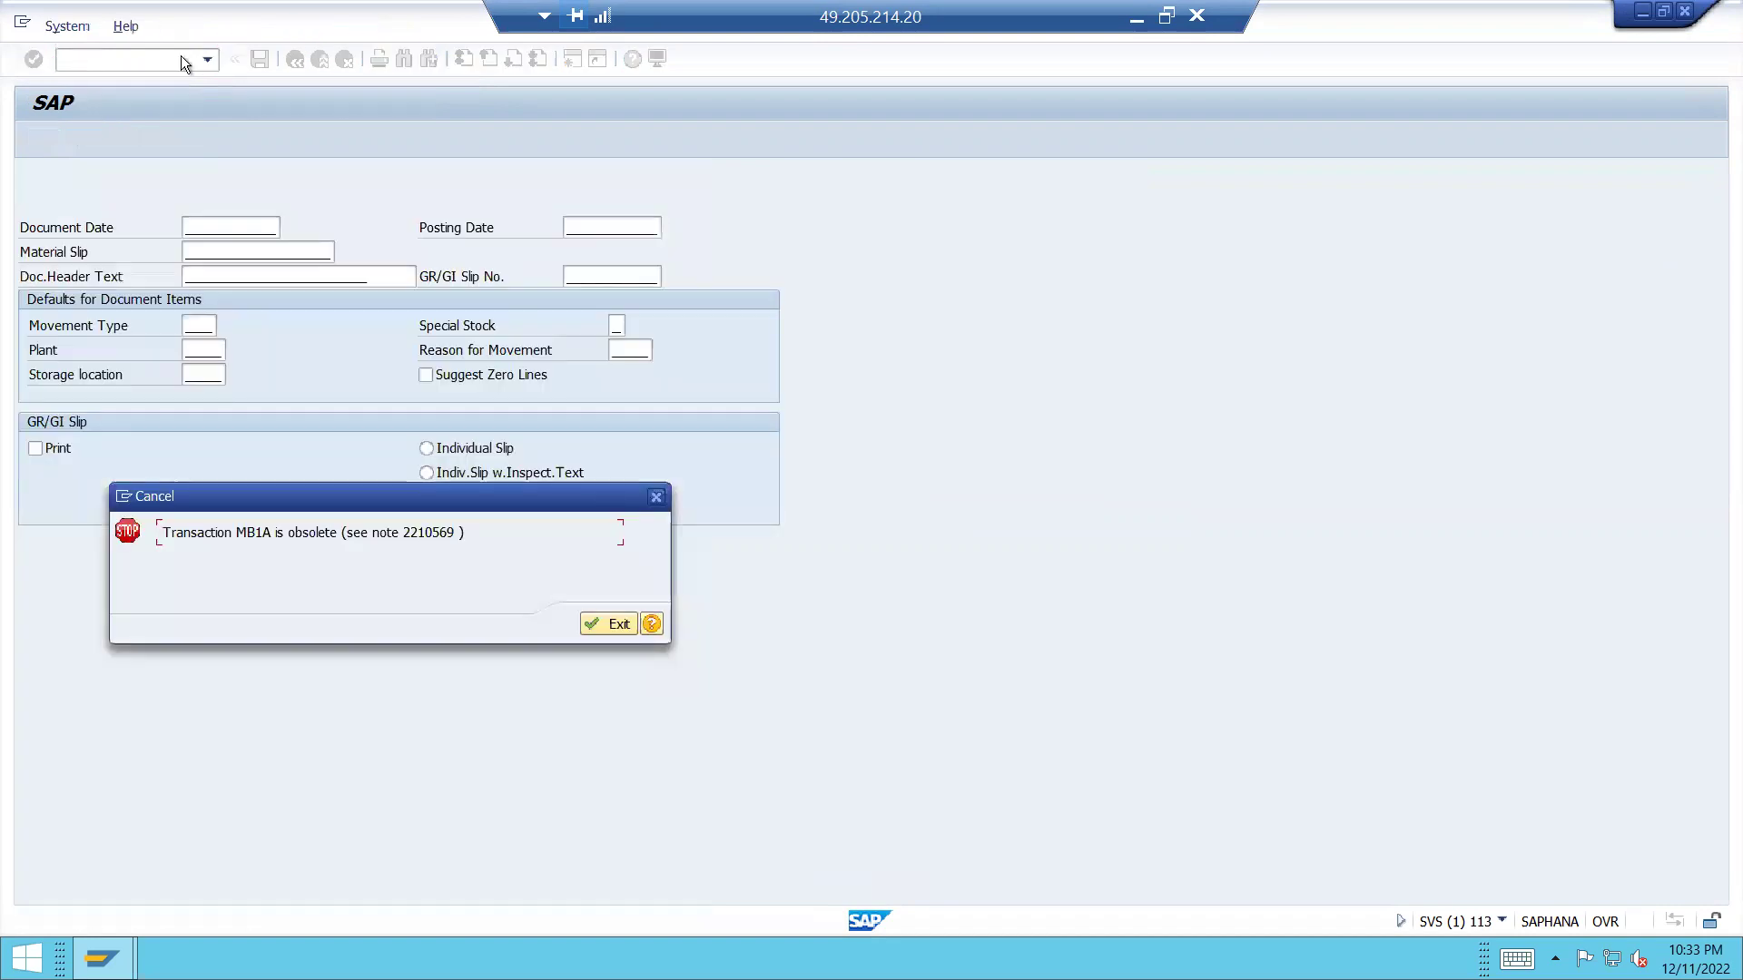
key("Return")
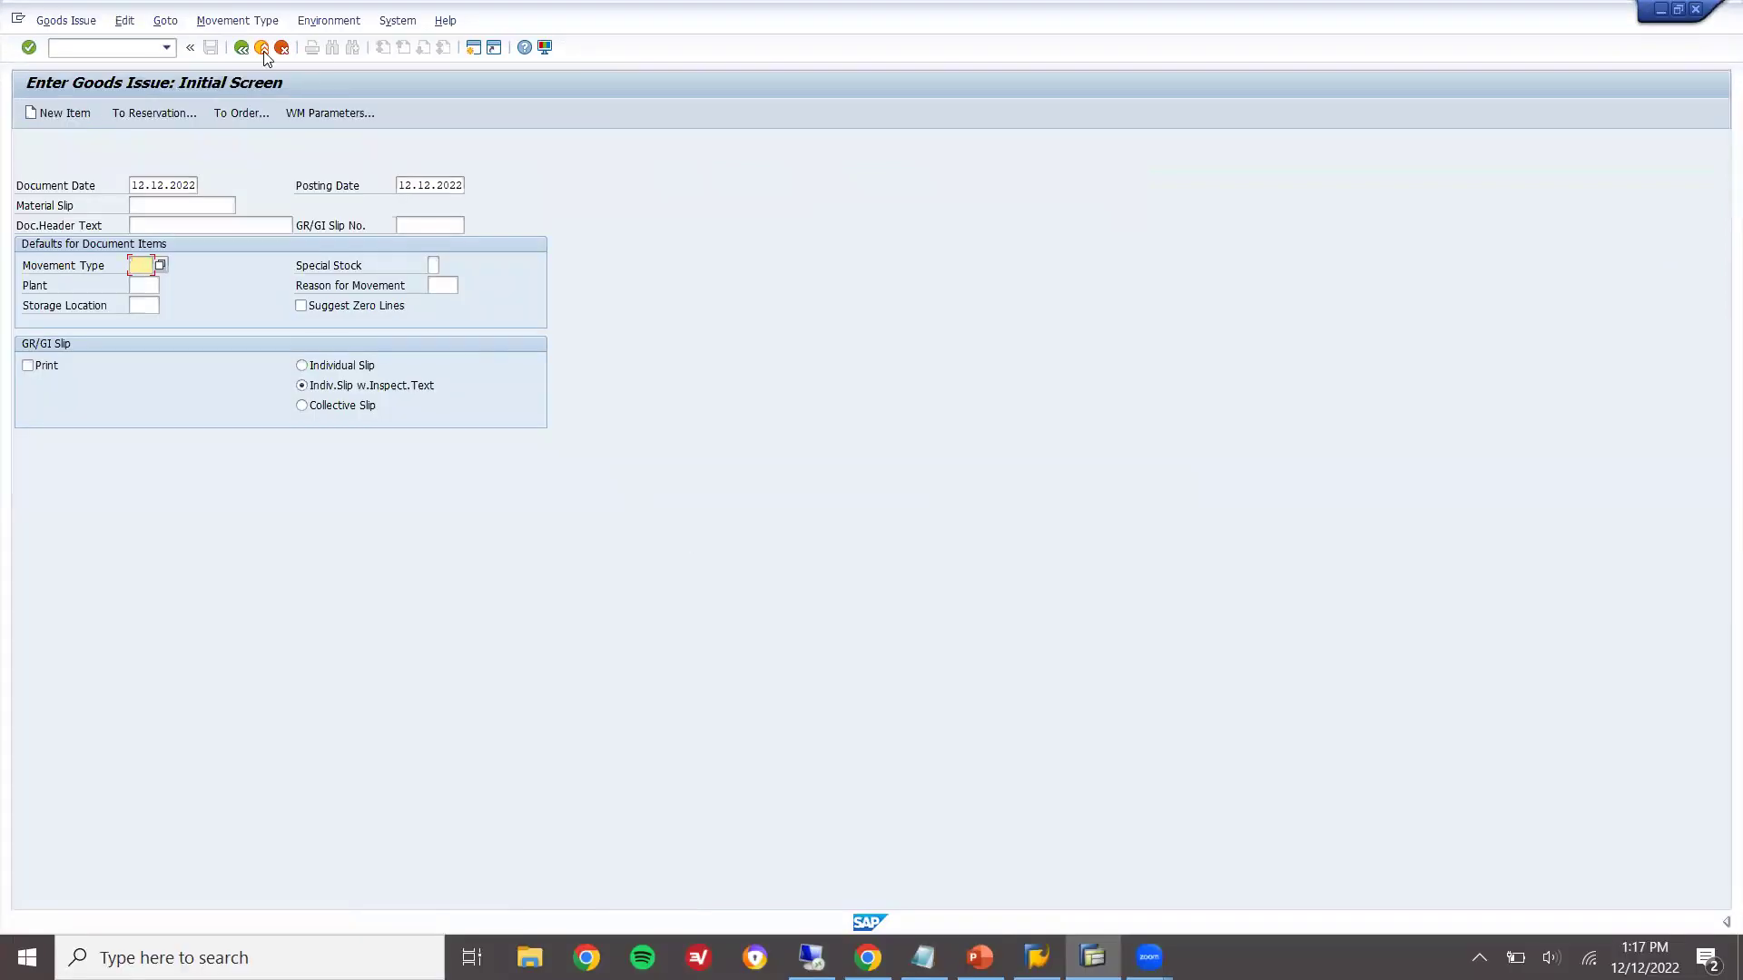
Exit MB1A and run MB1B in ECC to open Enter Transfer Posting
left_click(261, 49)
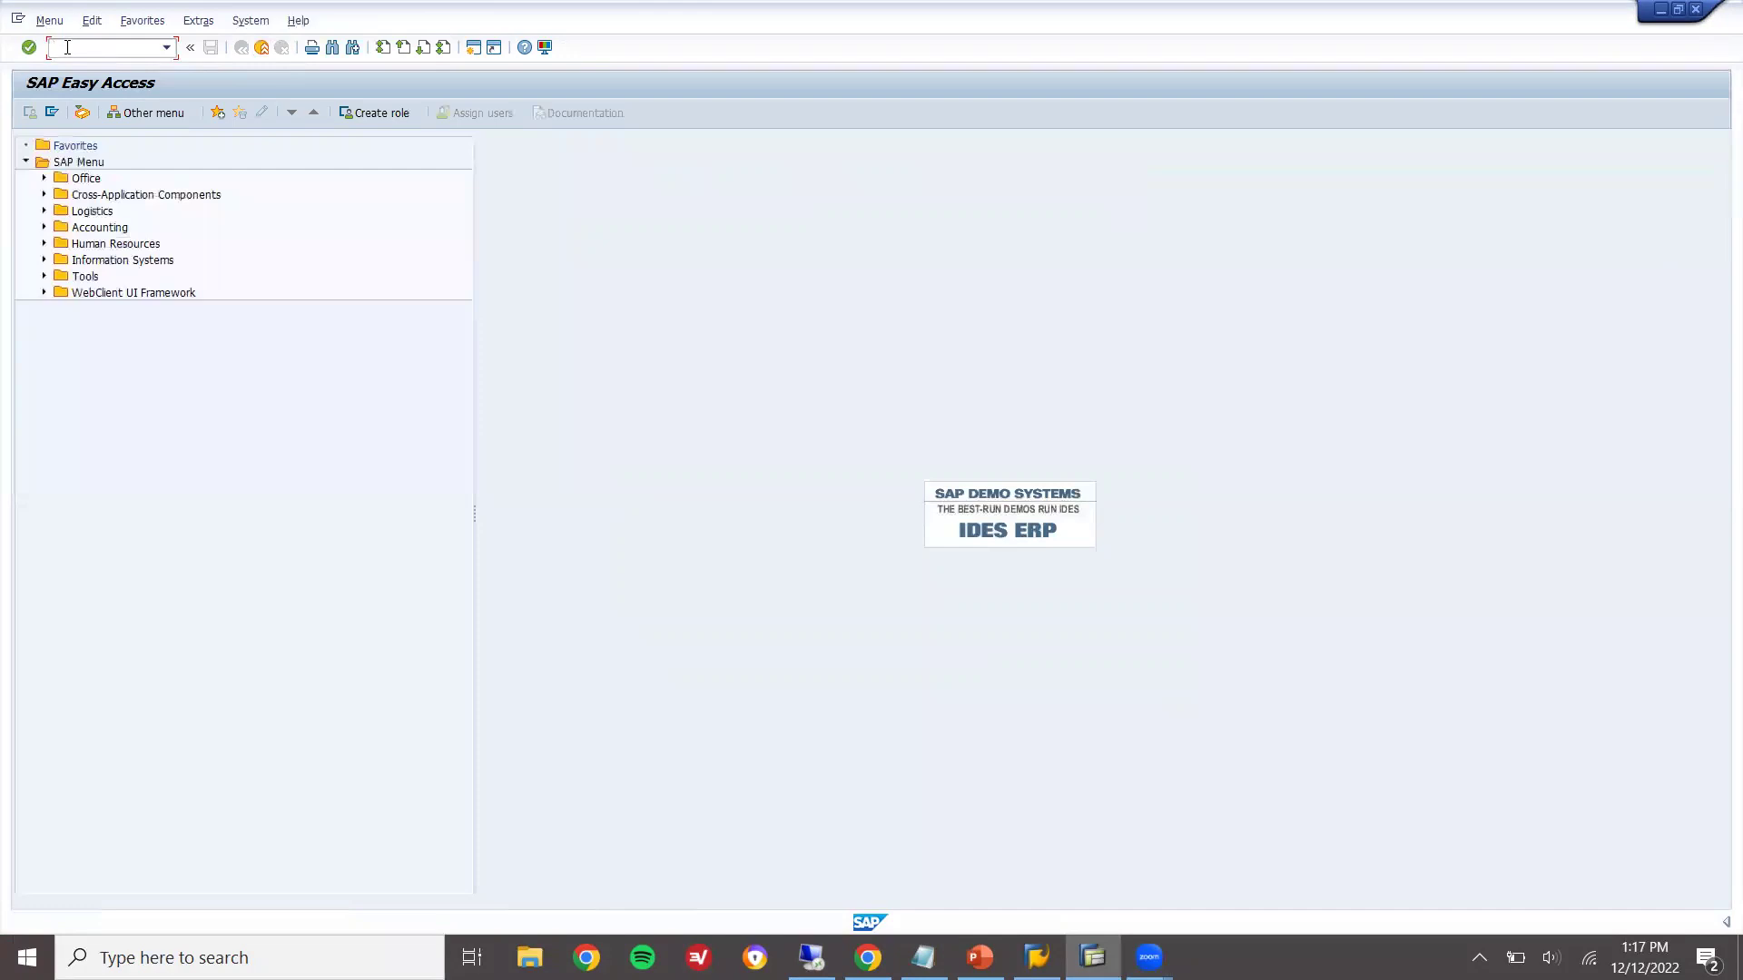
type("MB1B")
key("Return")
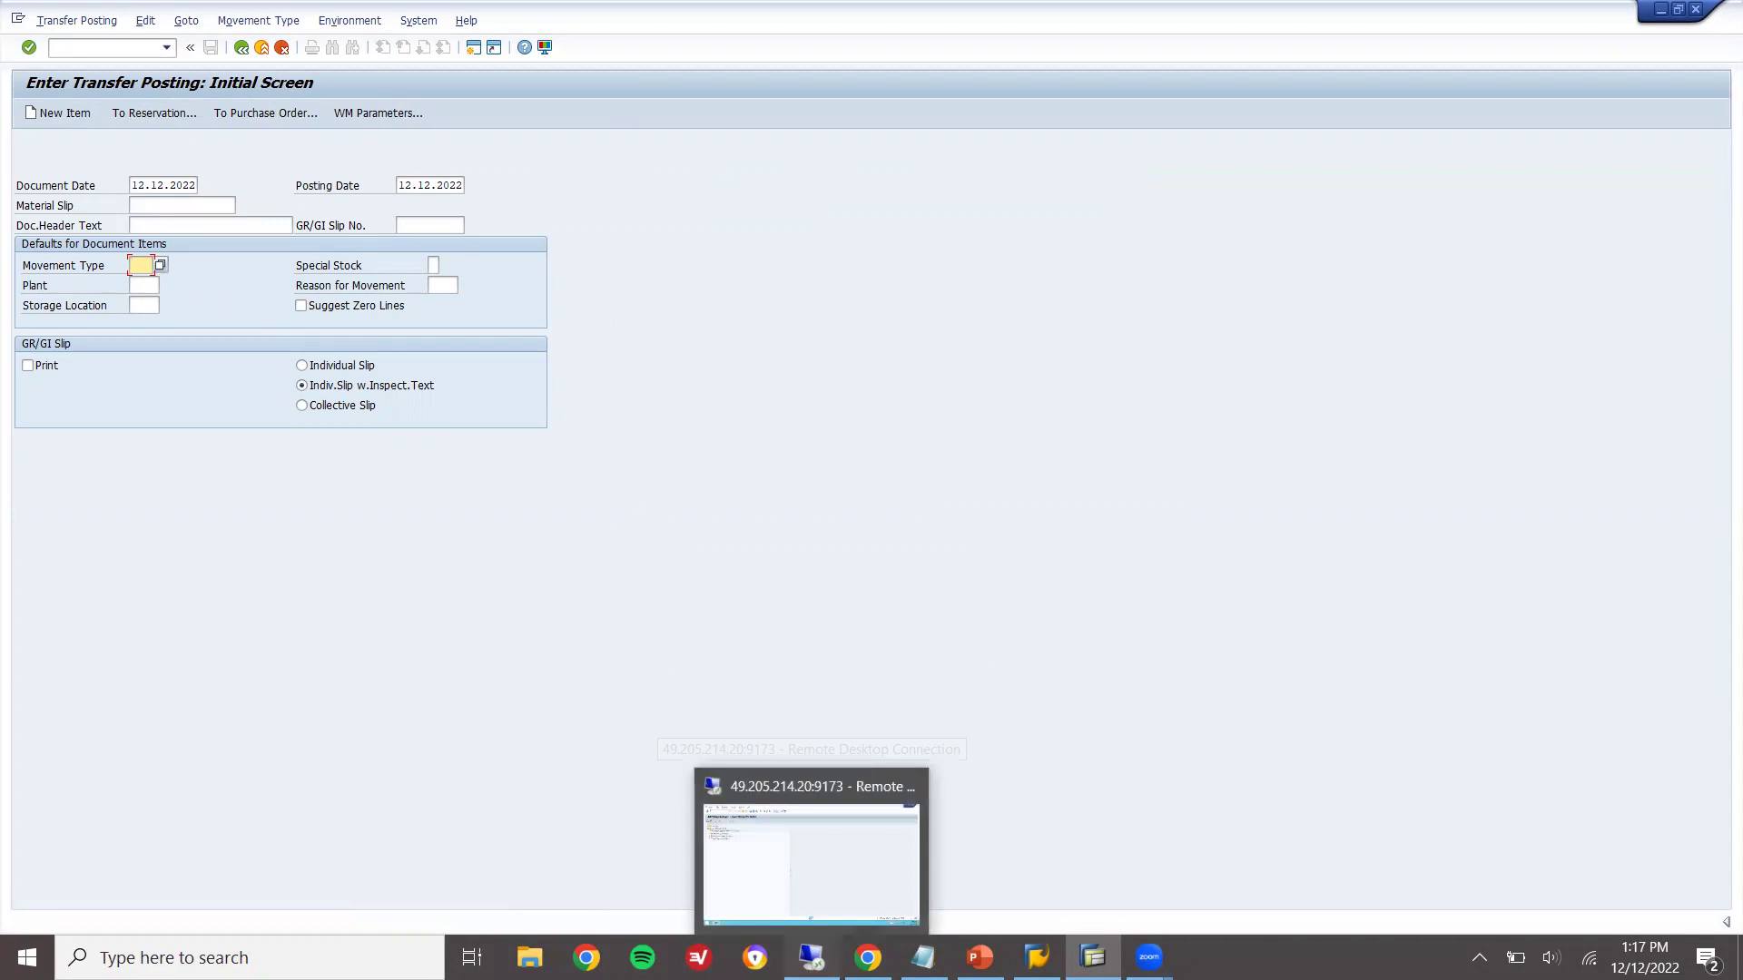
Run MB1B in the S/4HANA session and dismiss its obsolete message
left_click(813, 955)
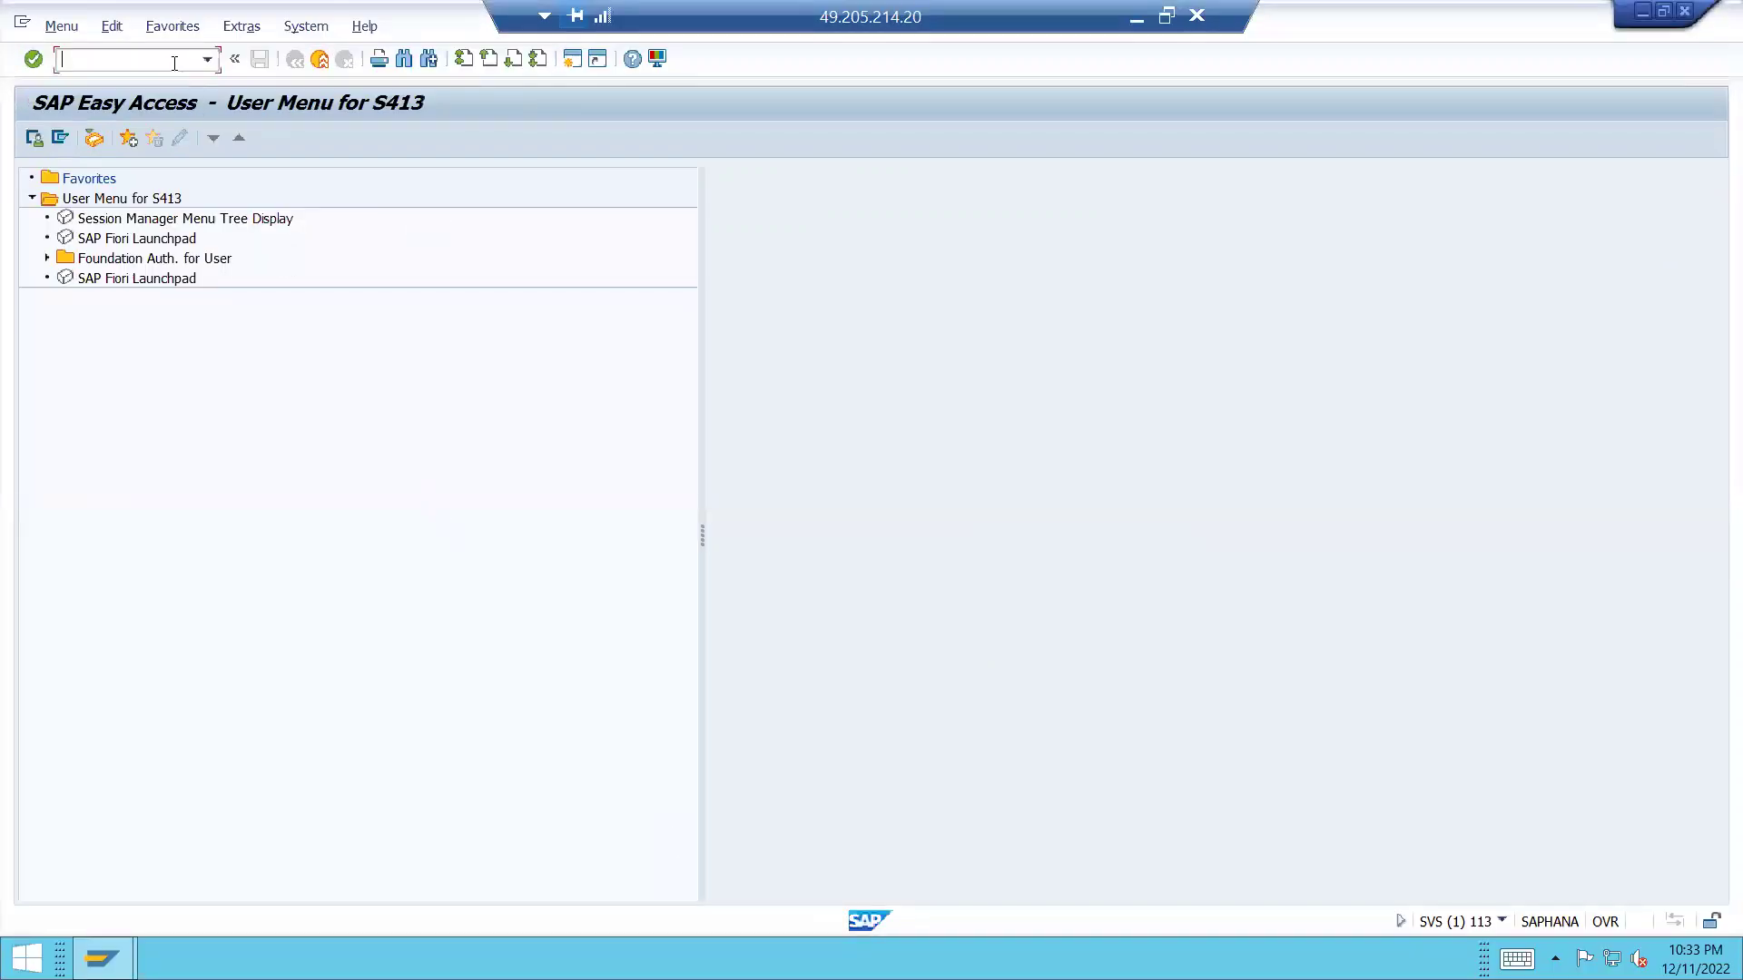
type("MB1B")
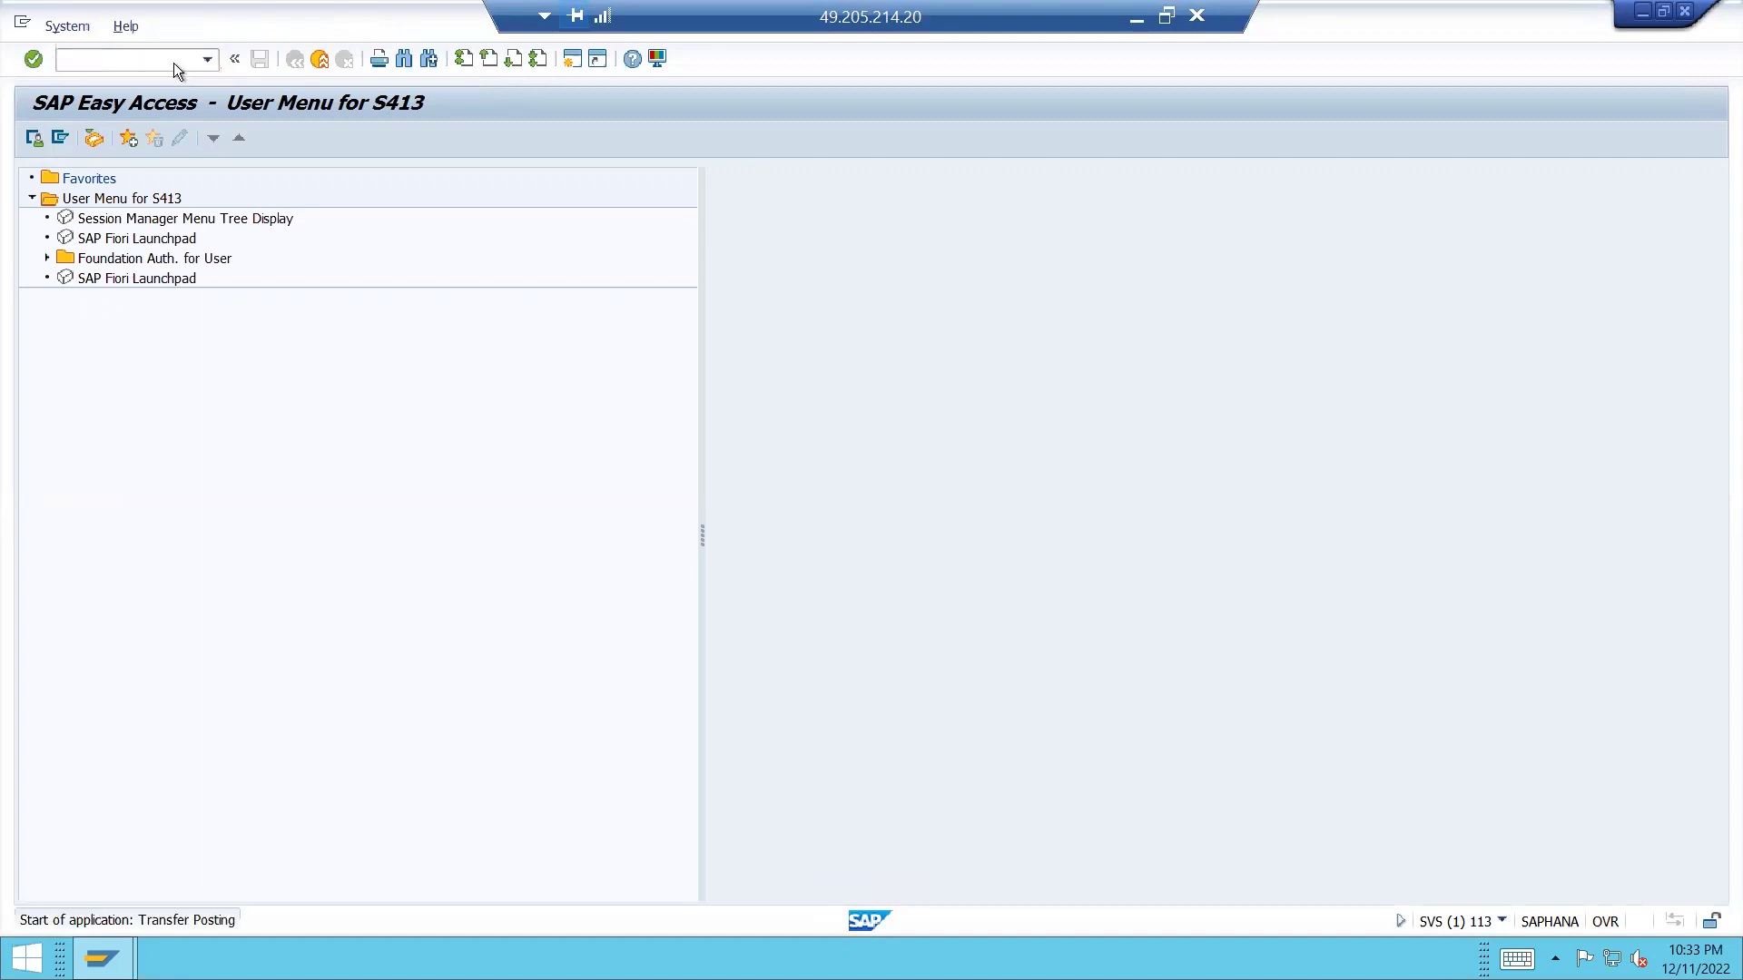
key("Return")
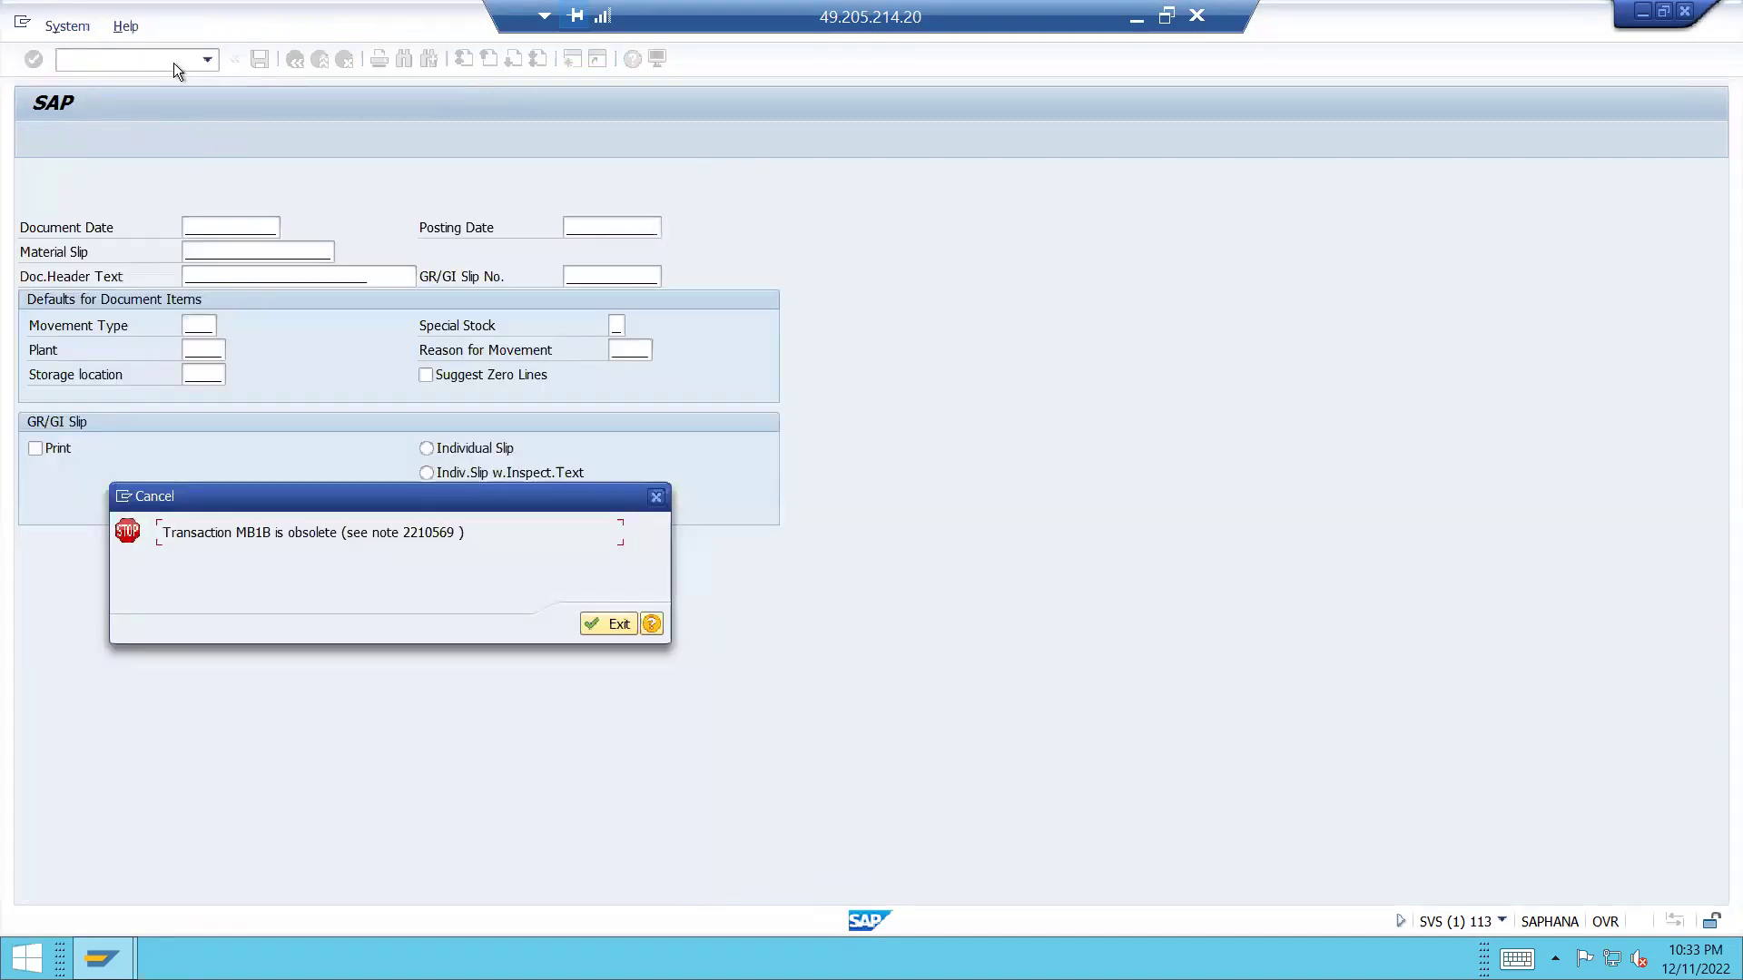
key("Return")
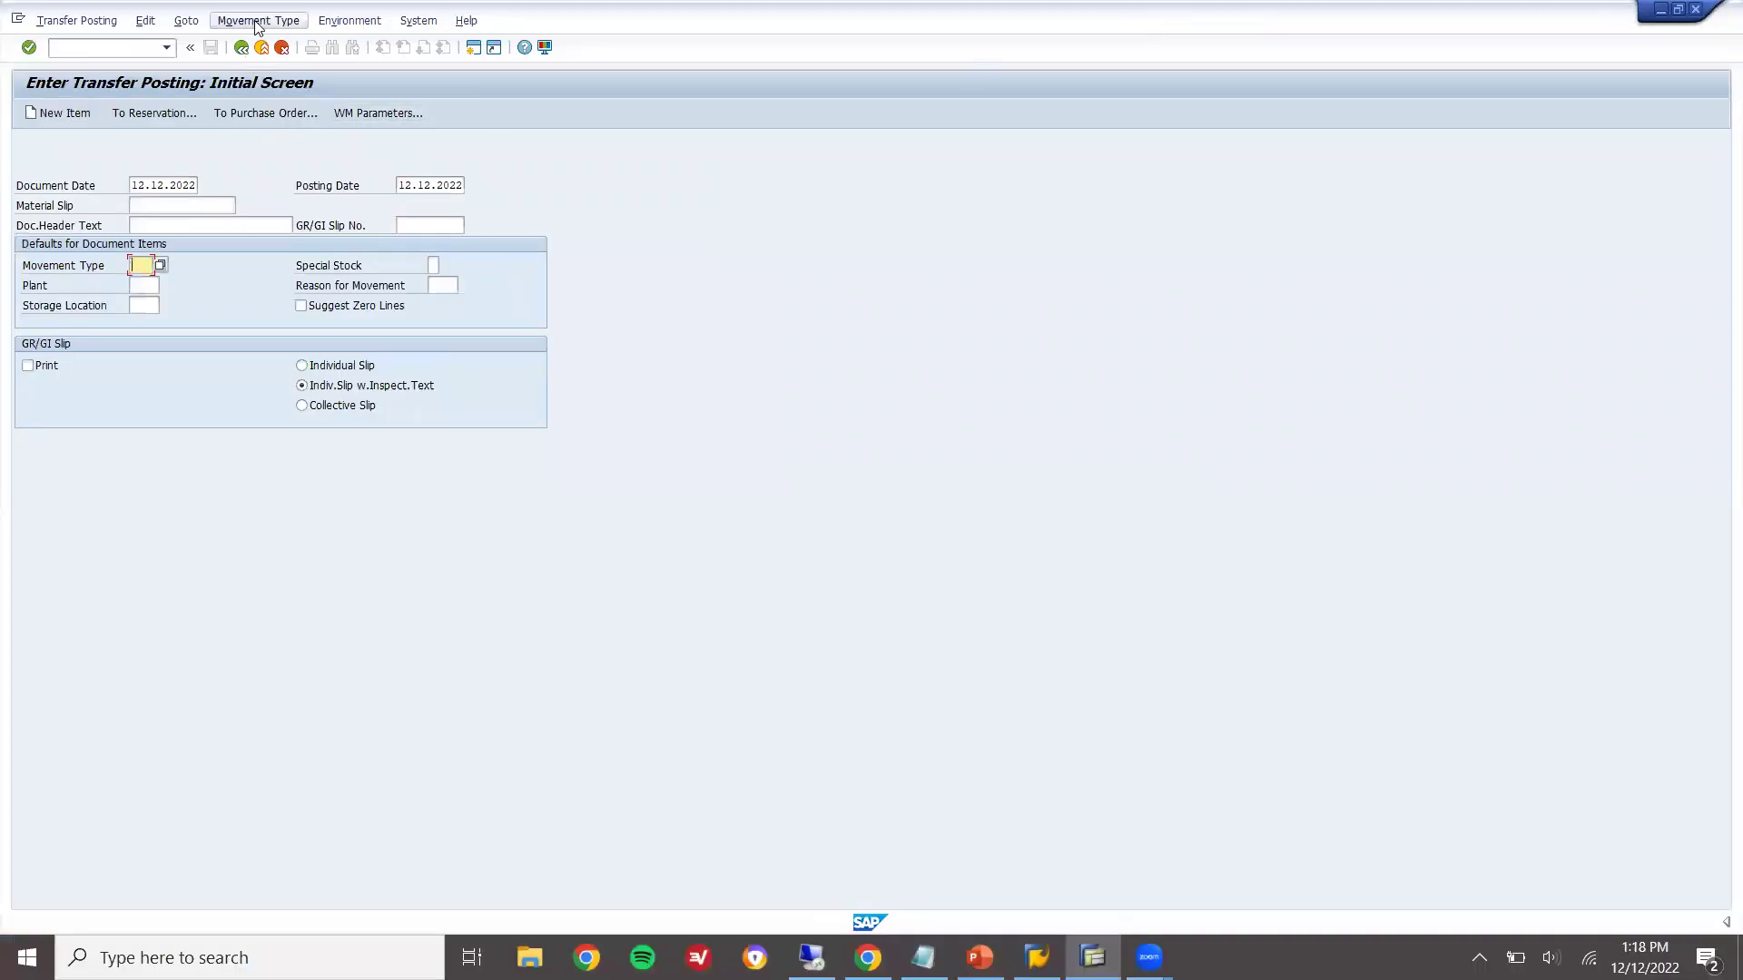
Exit MB1B and run MB1C in ECC to open Other Goods Receipts
left_click(262, 47)
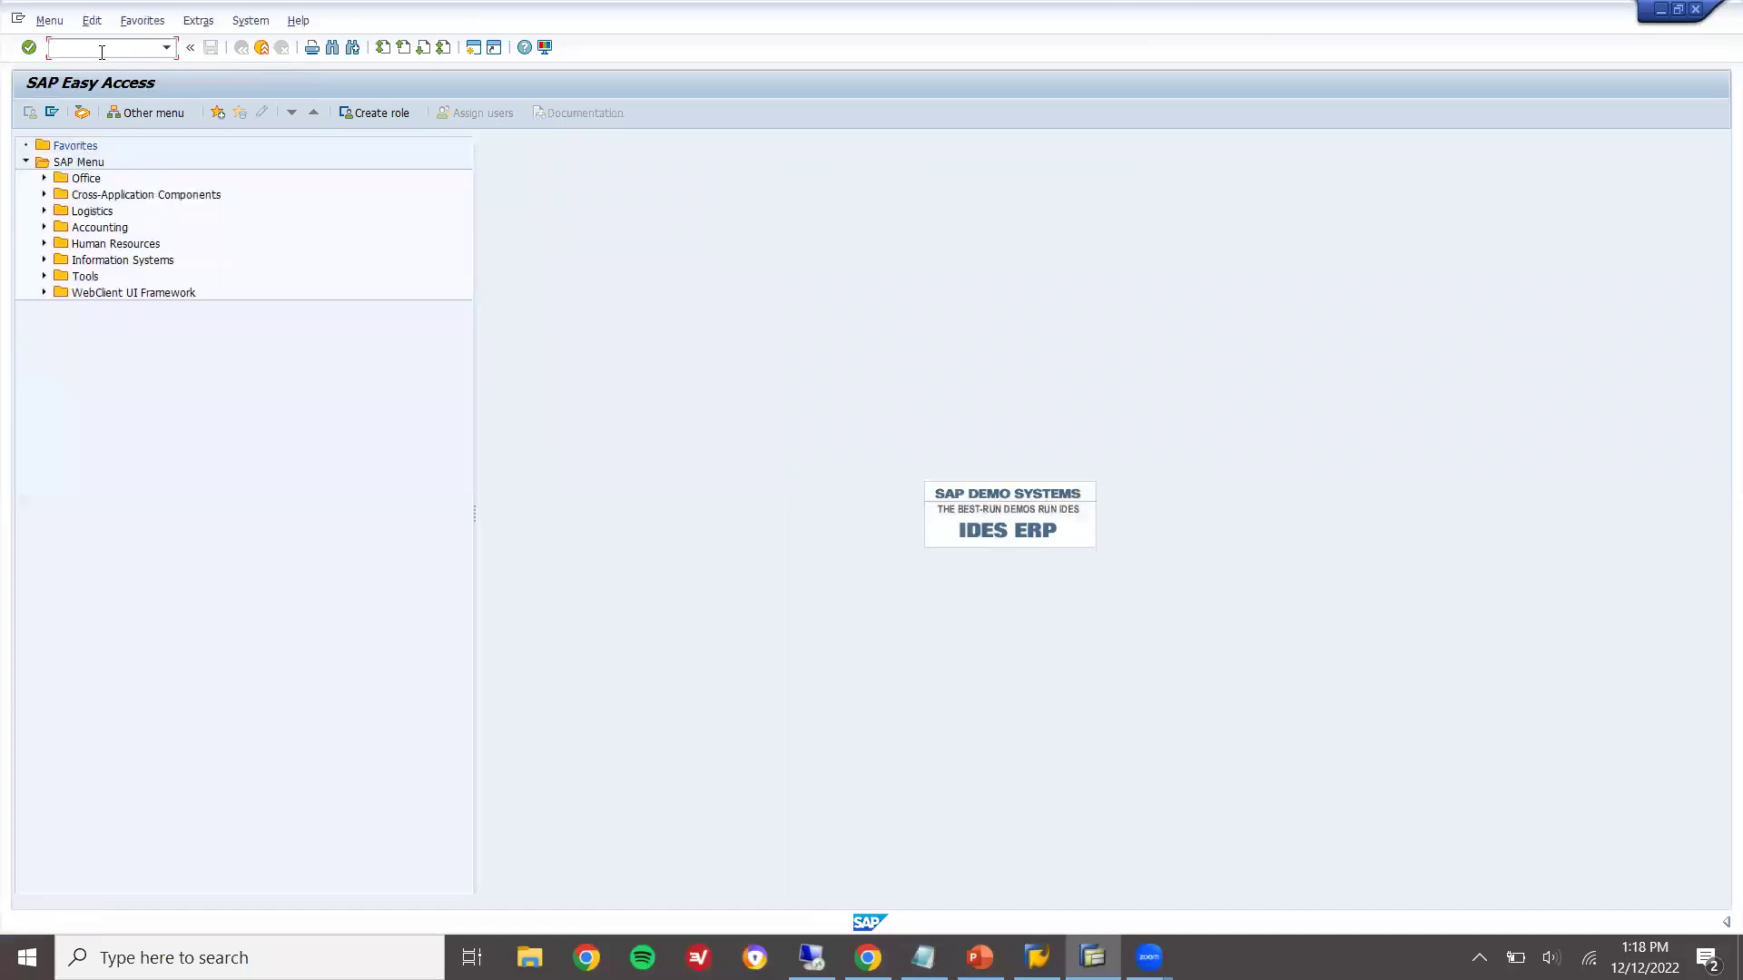
type("MB1C")
key("Return")
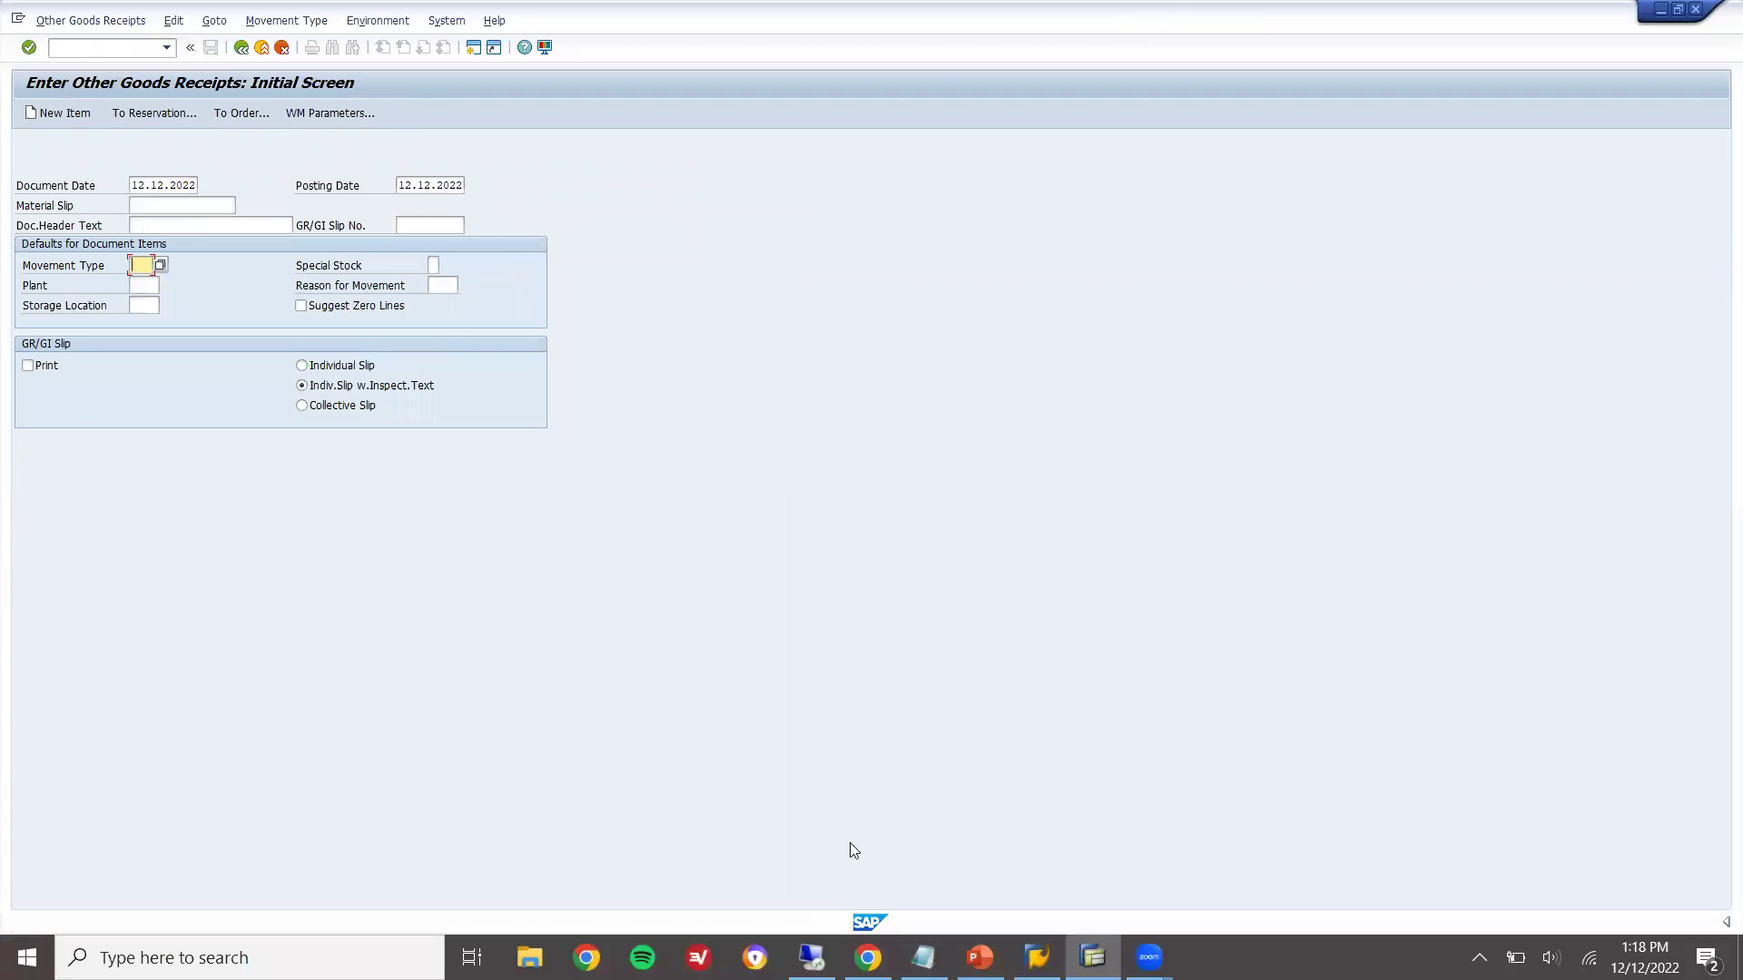
Run MB1C in S/4HANA, dismiss the obsolete message, then exit MB1C in ECC
left_click(812, 957)
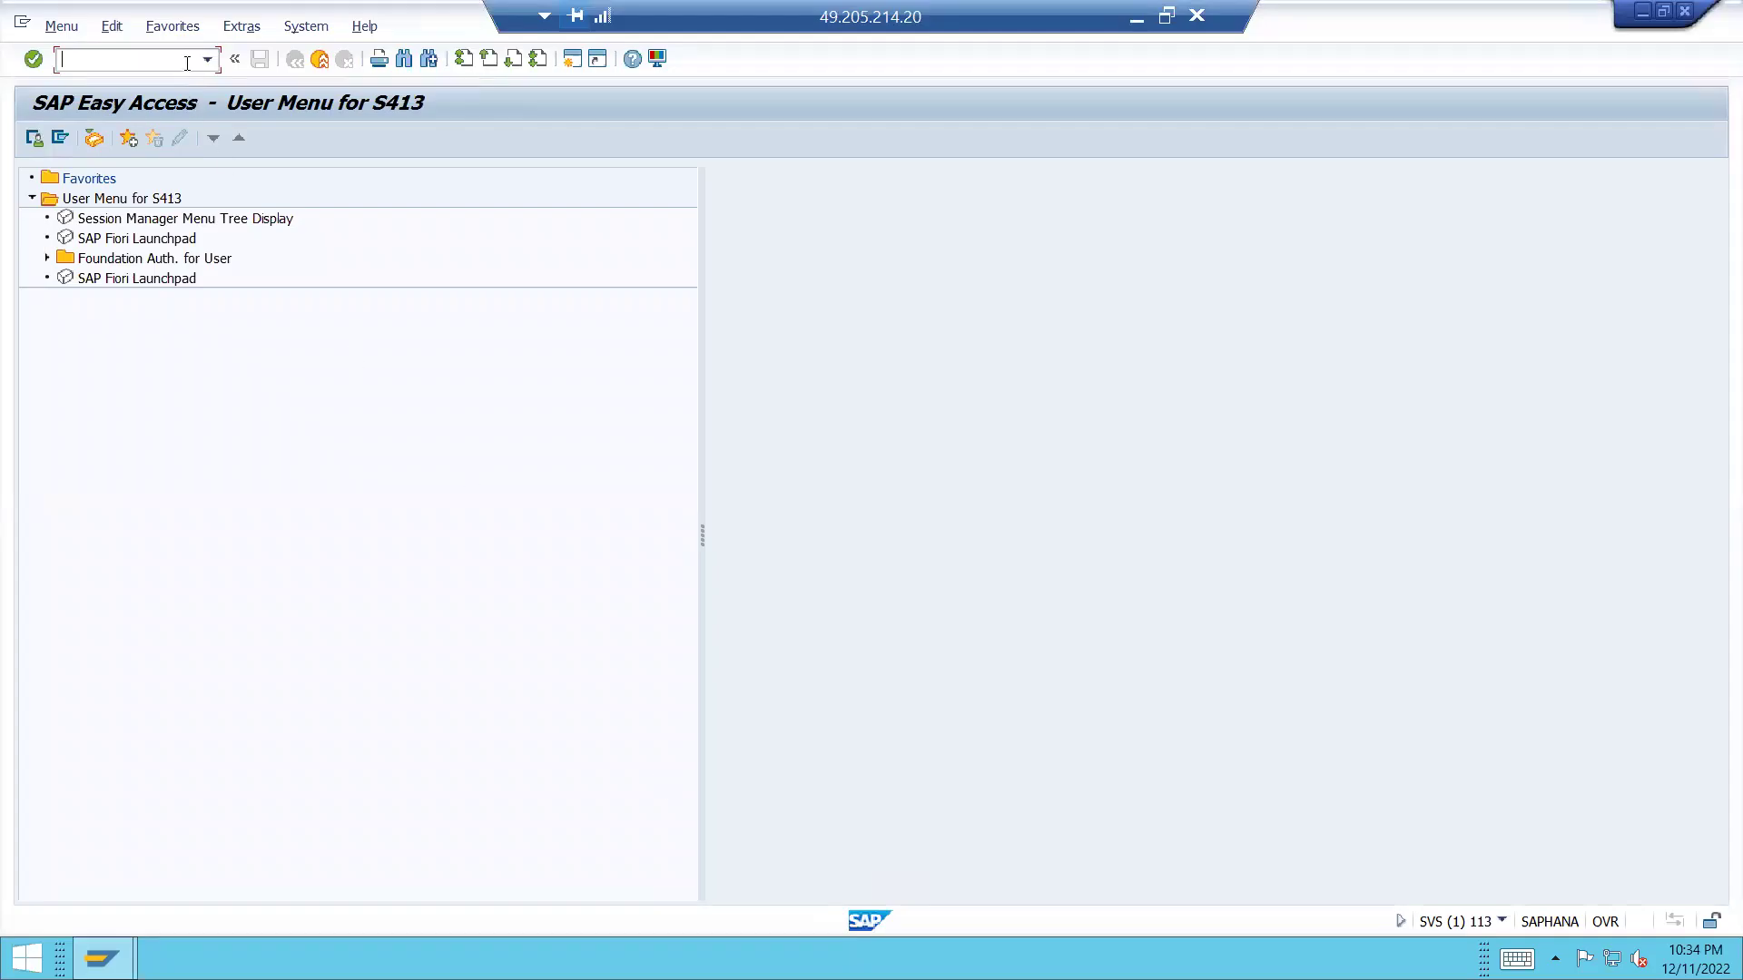
type("MB1C")
key("Return")
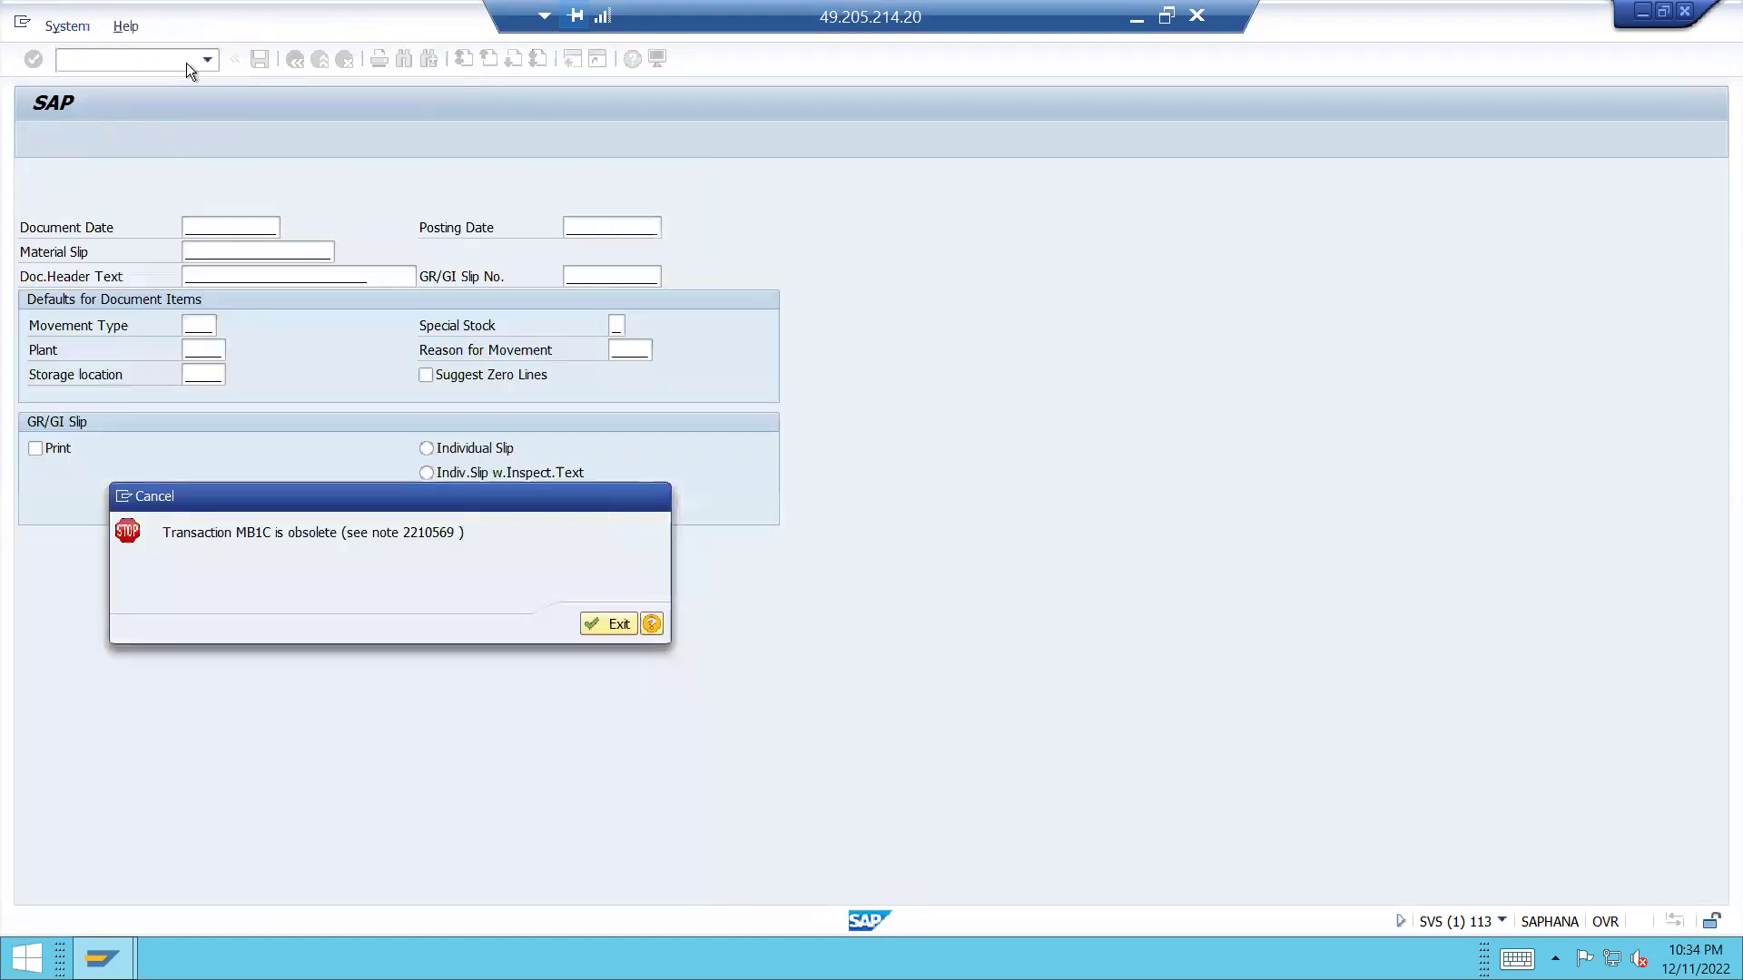
key("Return")
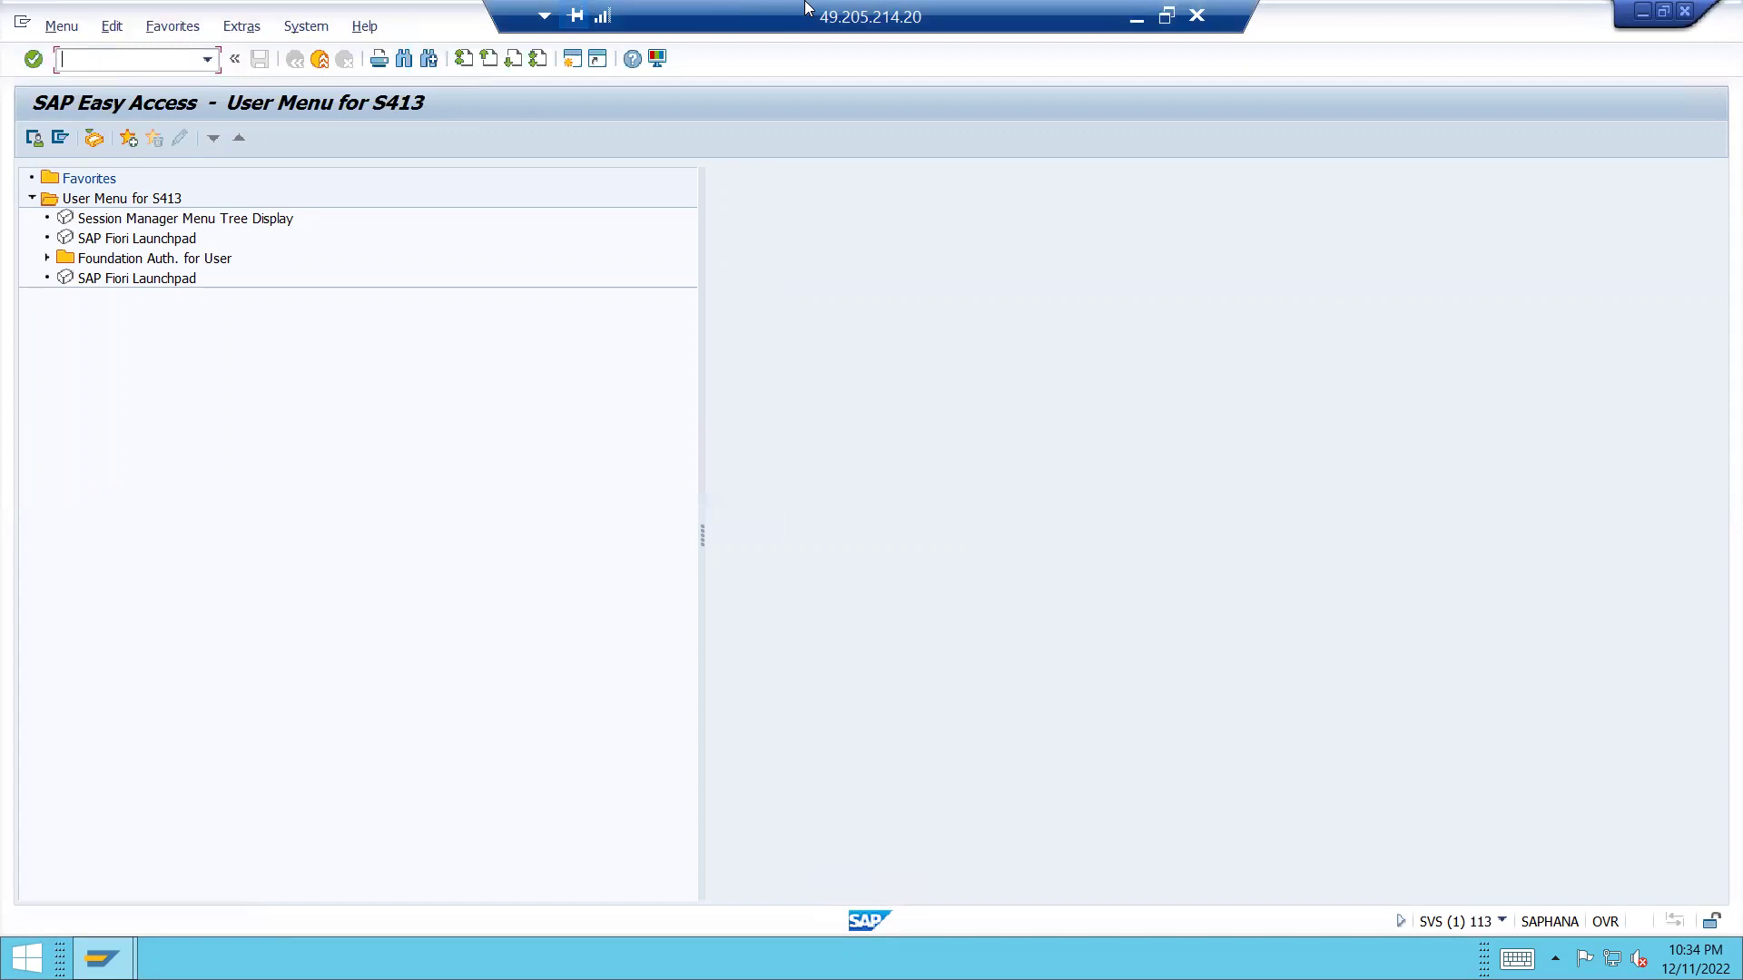
left_click(1136, 20)
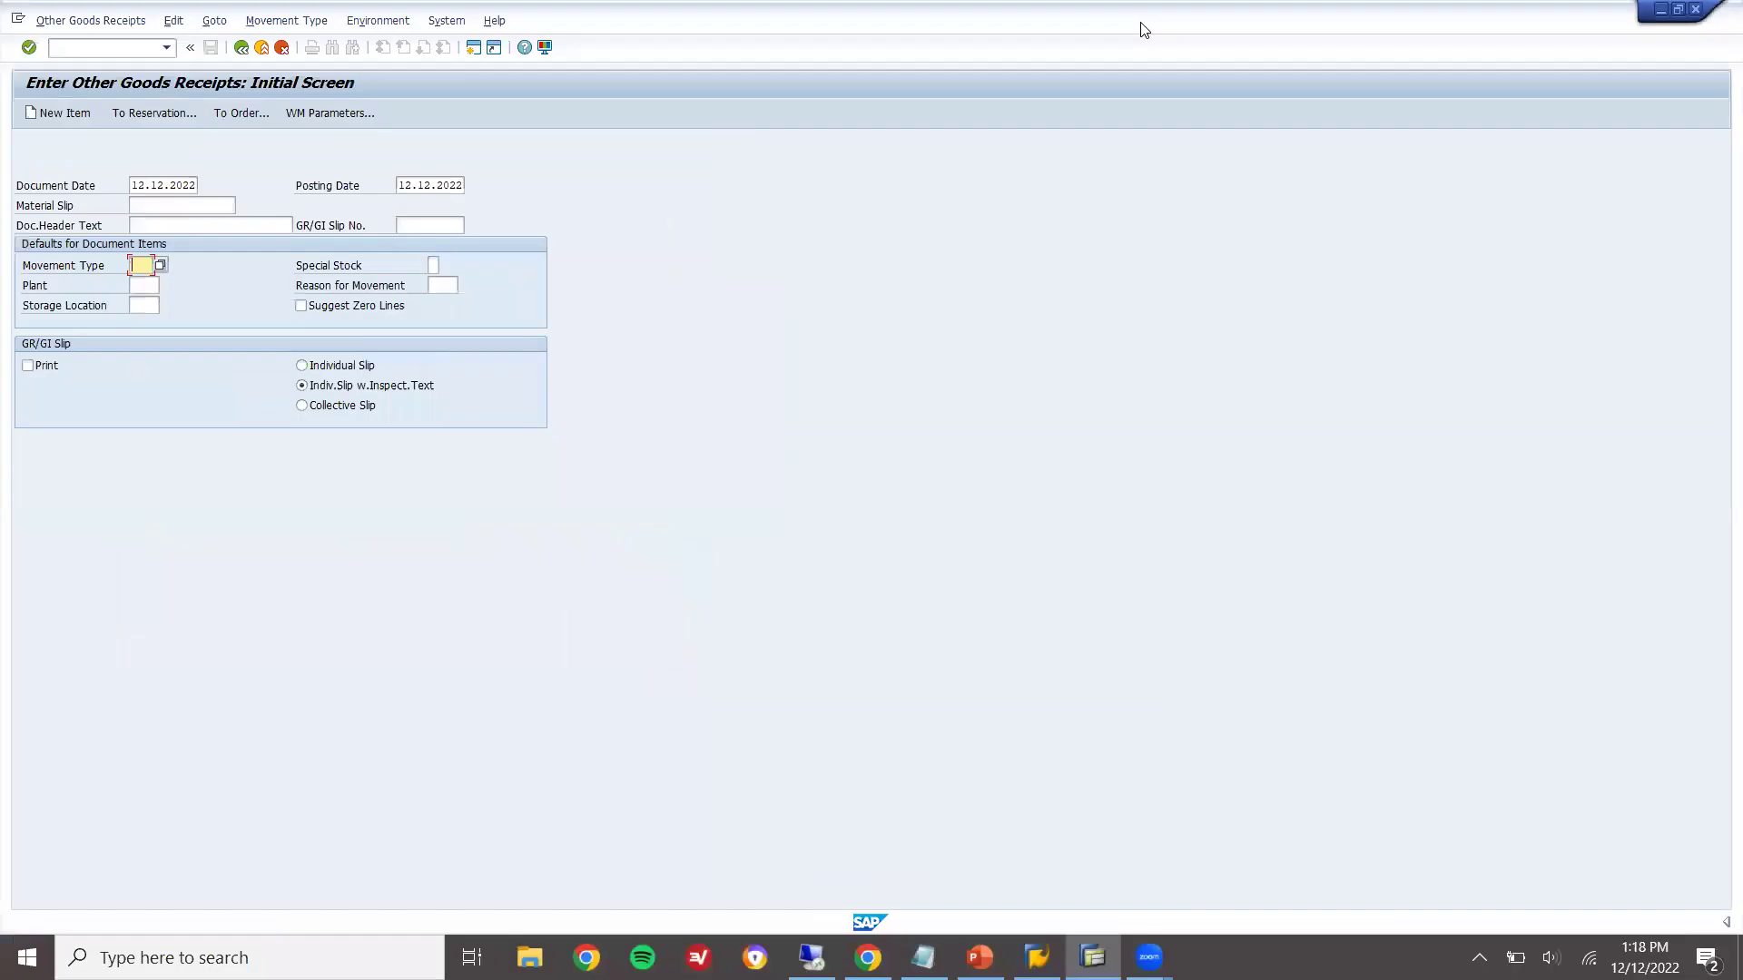
key("F3")
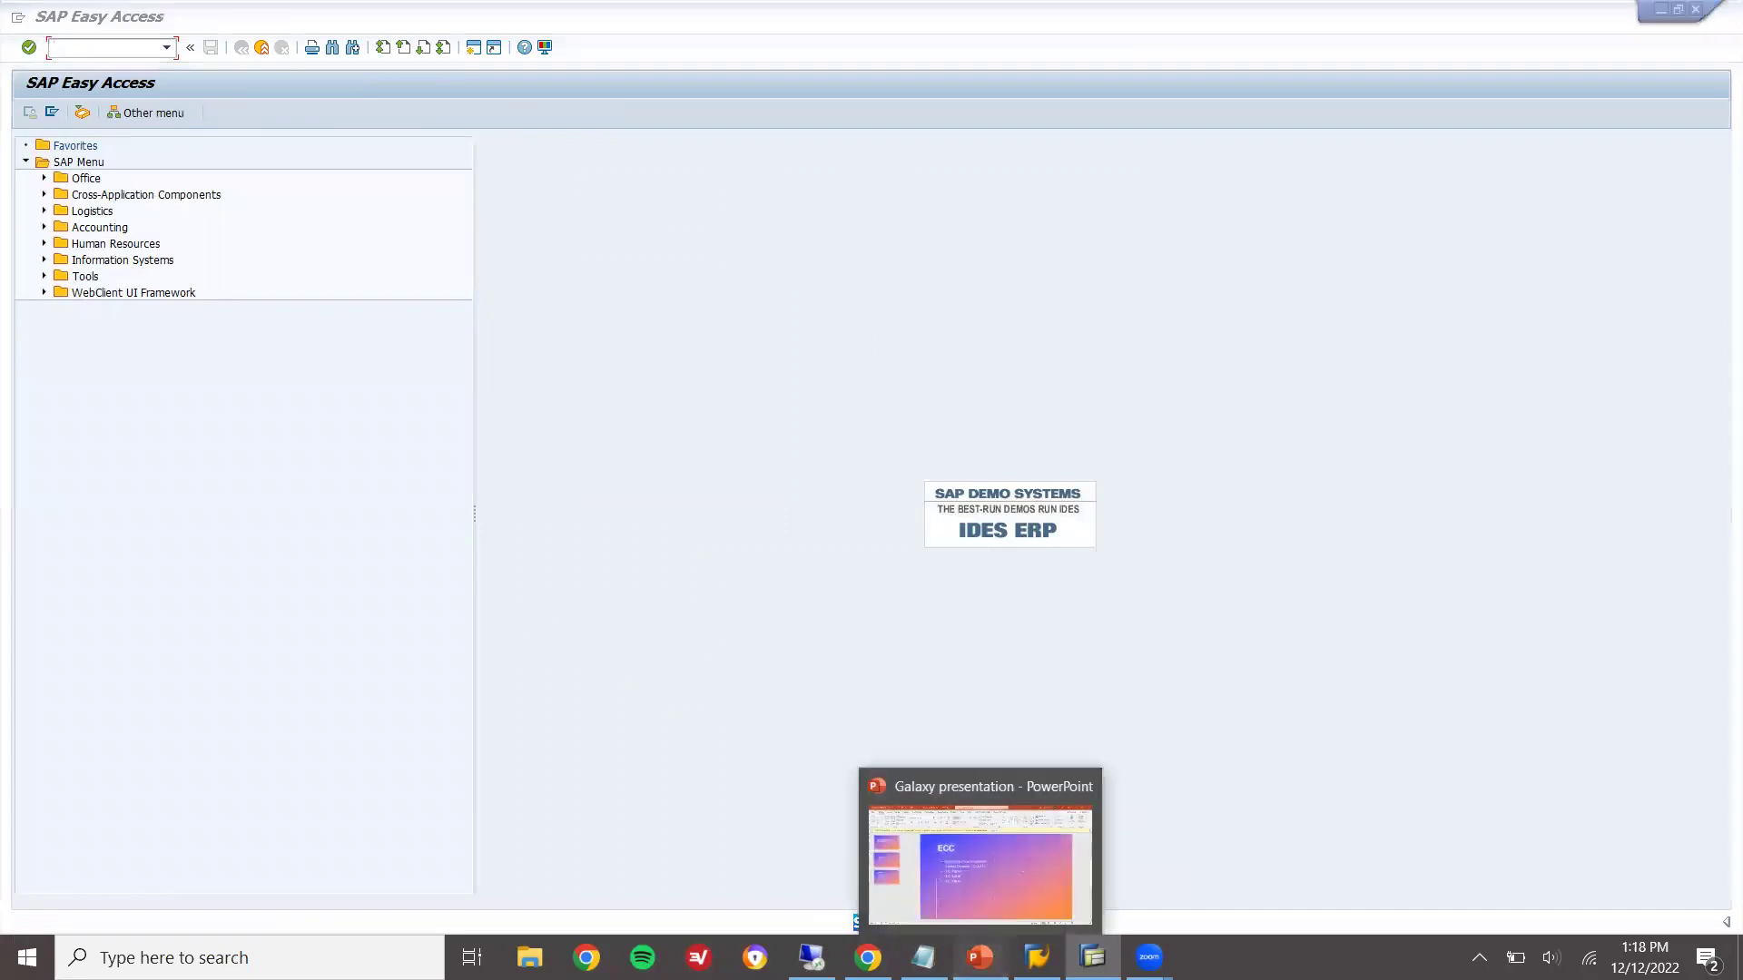
Highlight the MB1A–MB1C bullets and the MB1B, MB1C codes, then move to slide 3
left_click(979, 956)
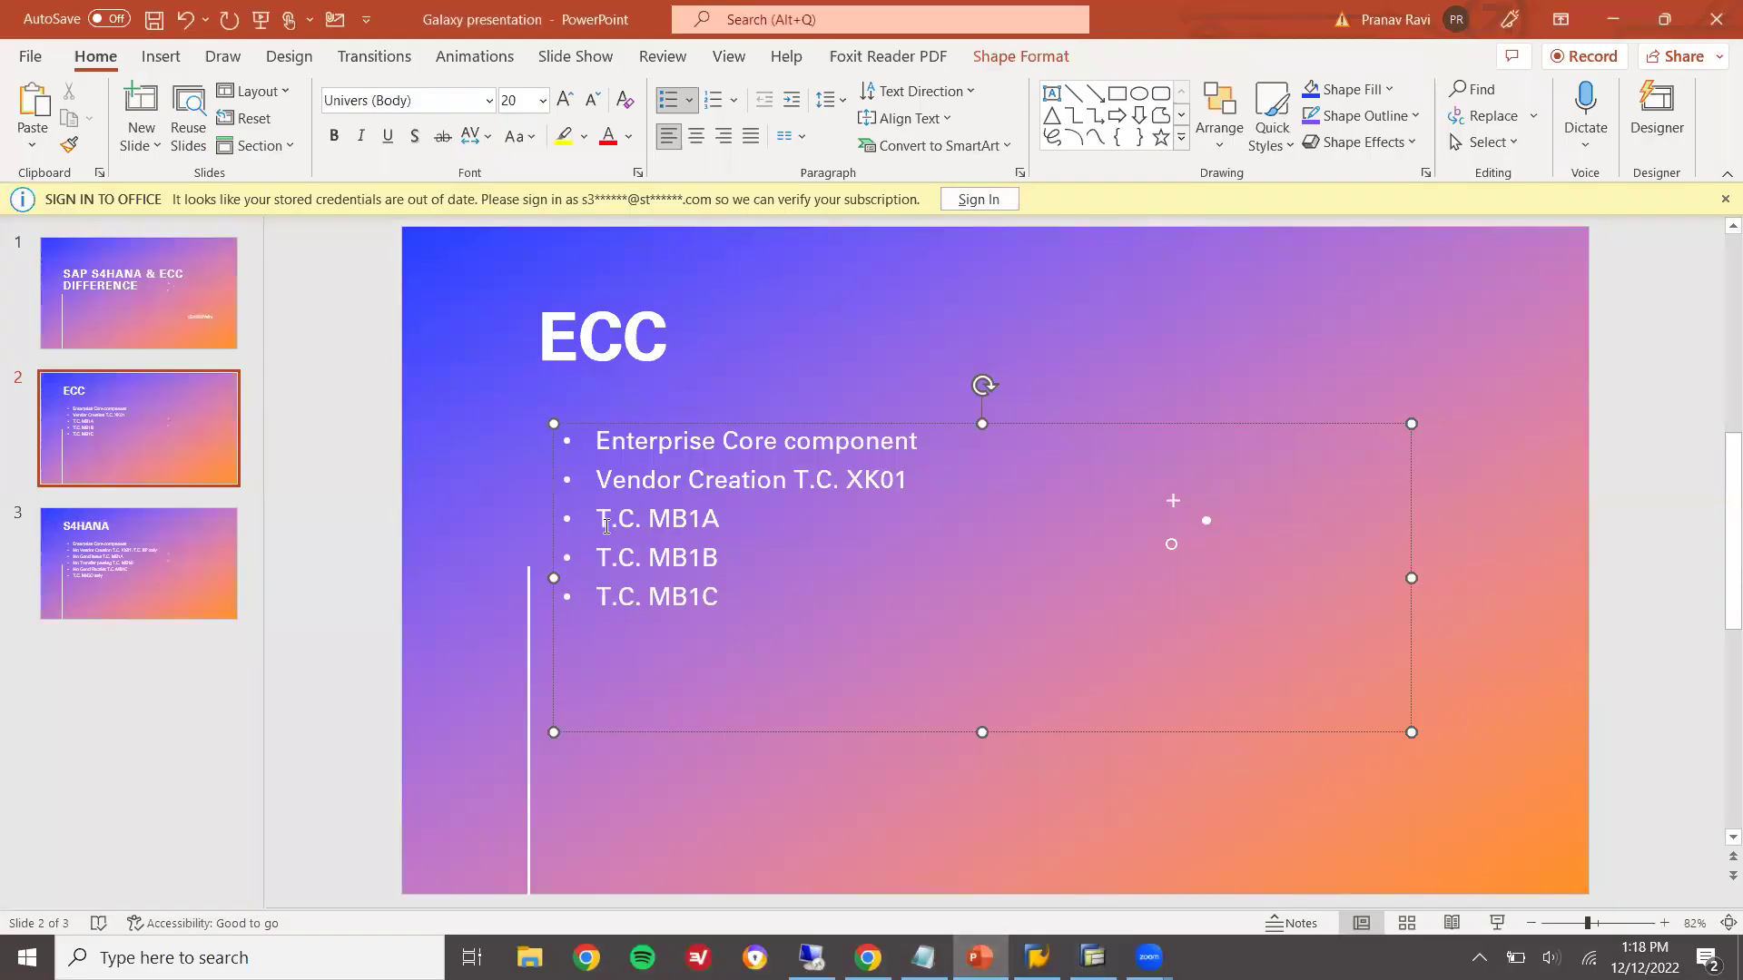
left_click_drag(607, 526, 754, 597)
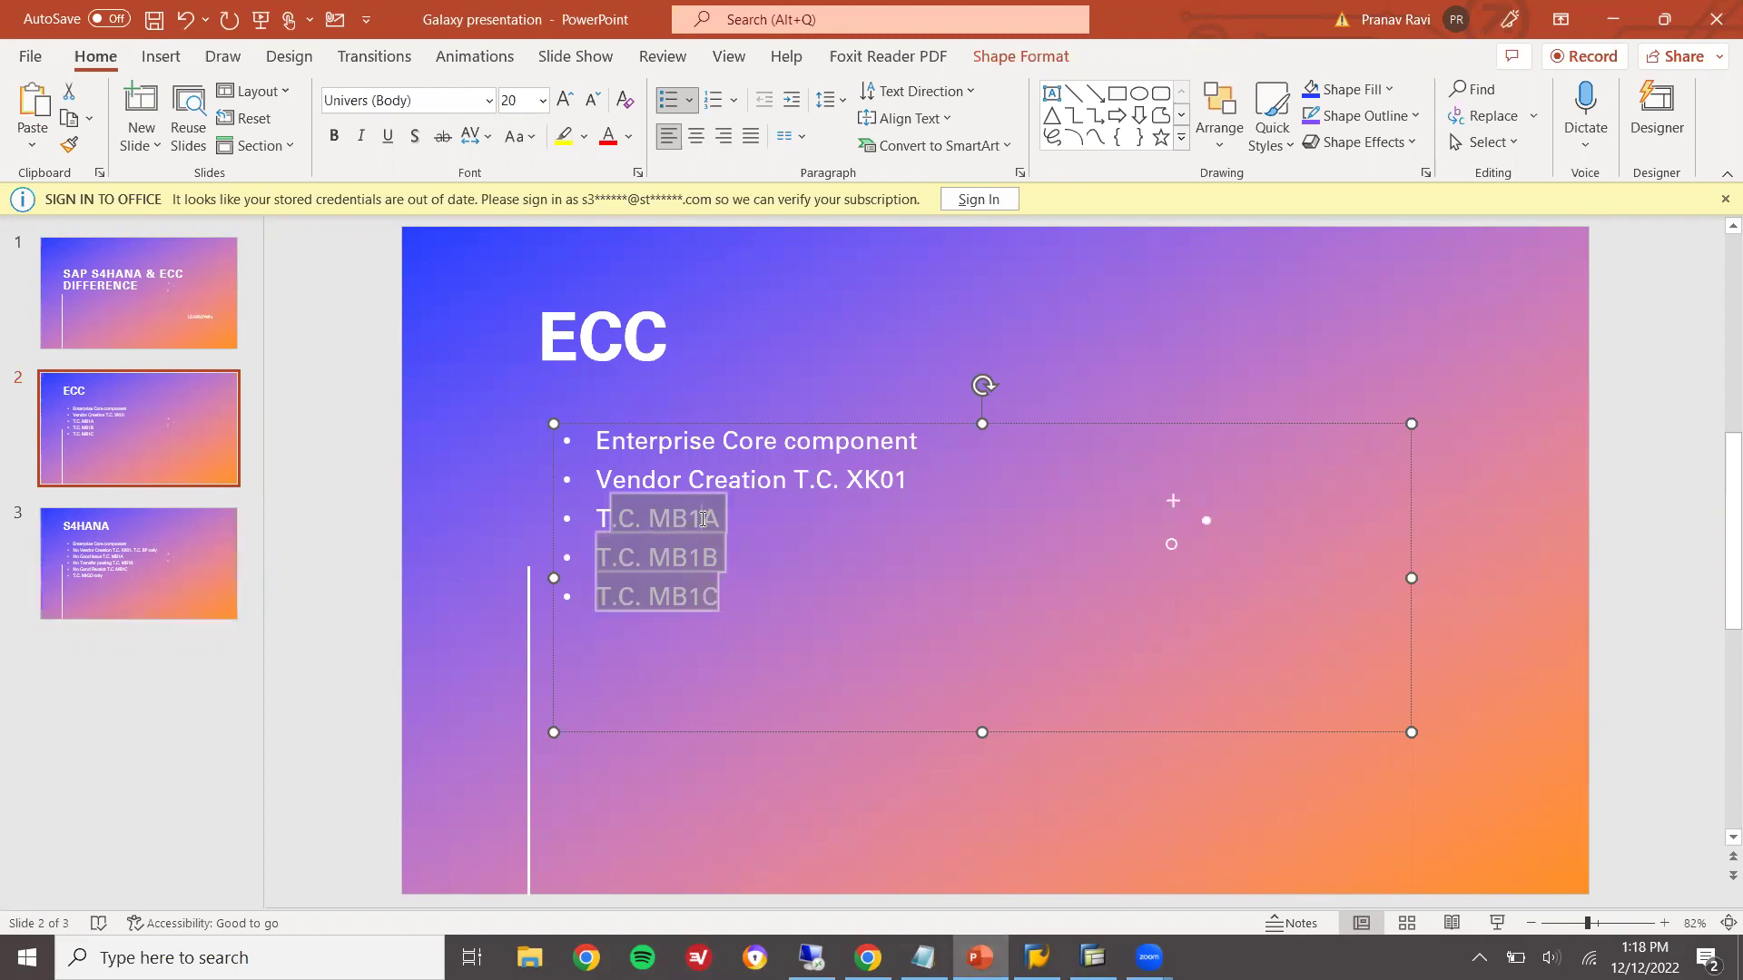
left_click(704, 518)
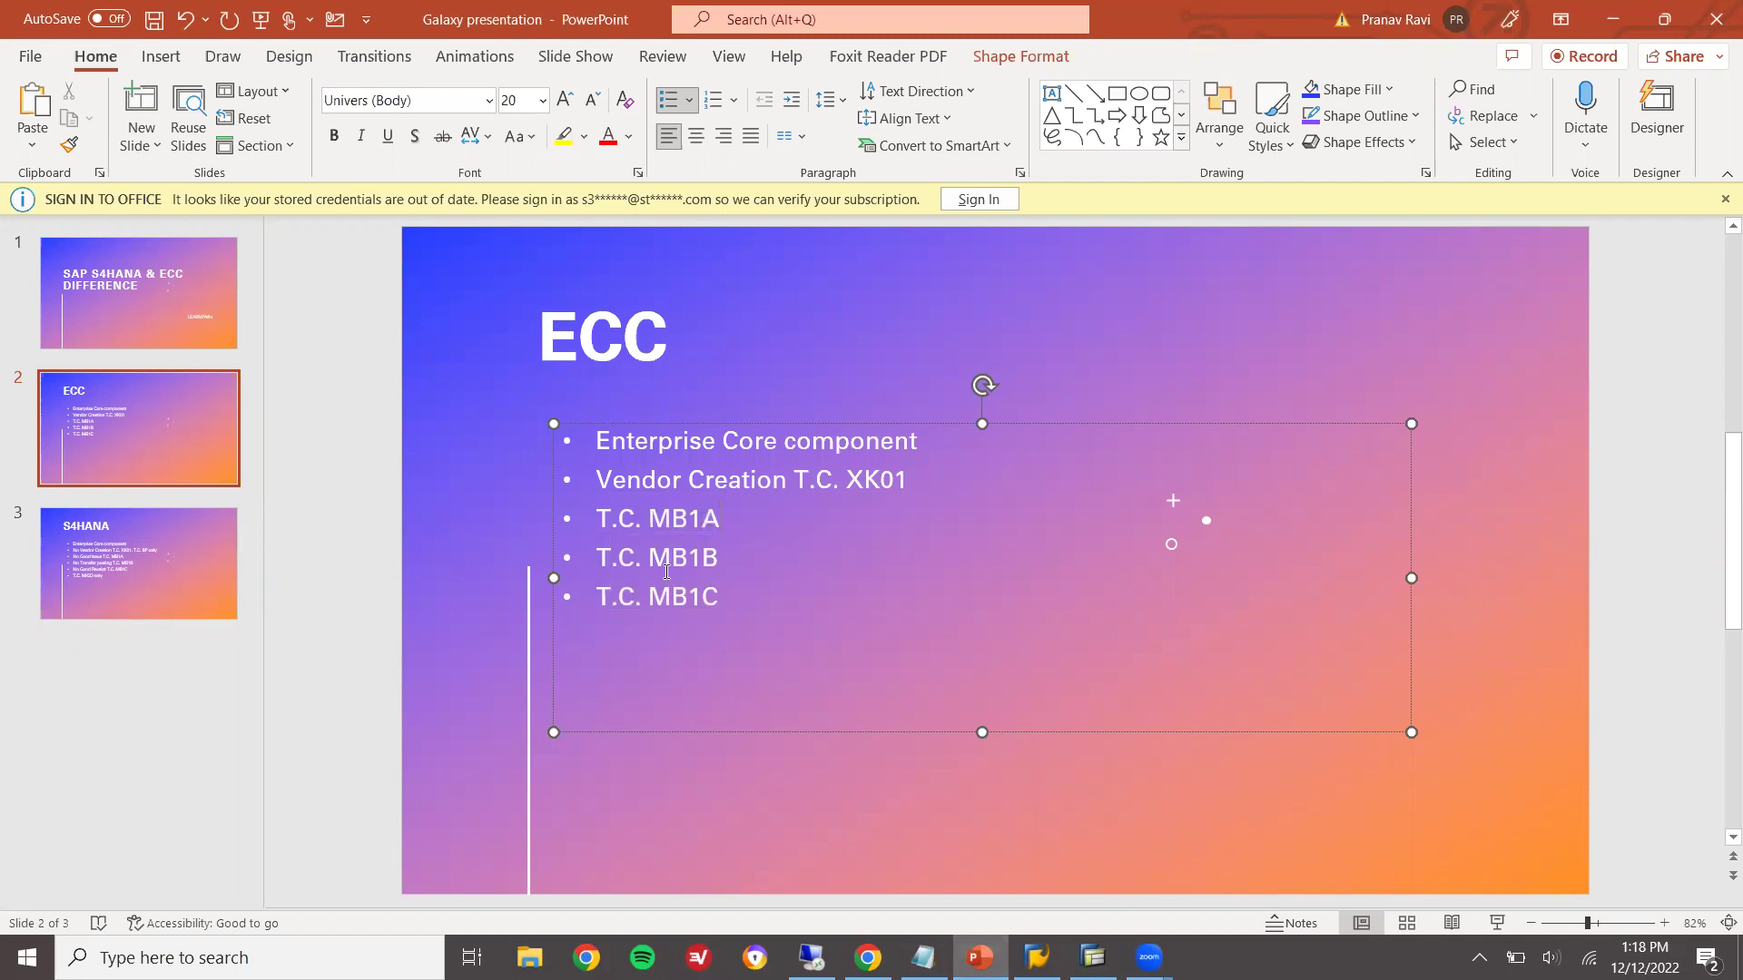
double_click(666, 572)
double_click(694, 601)
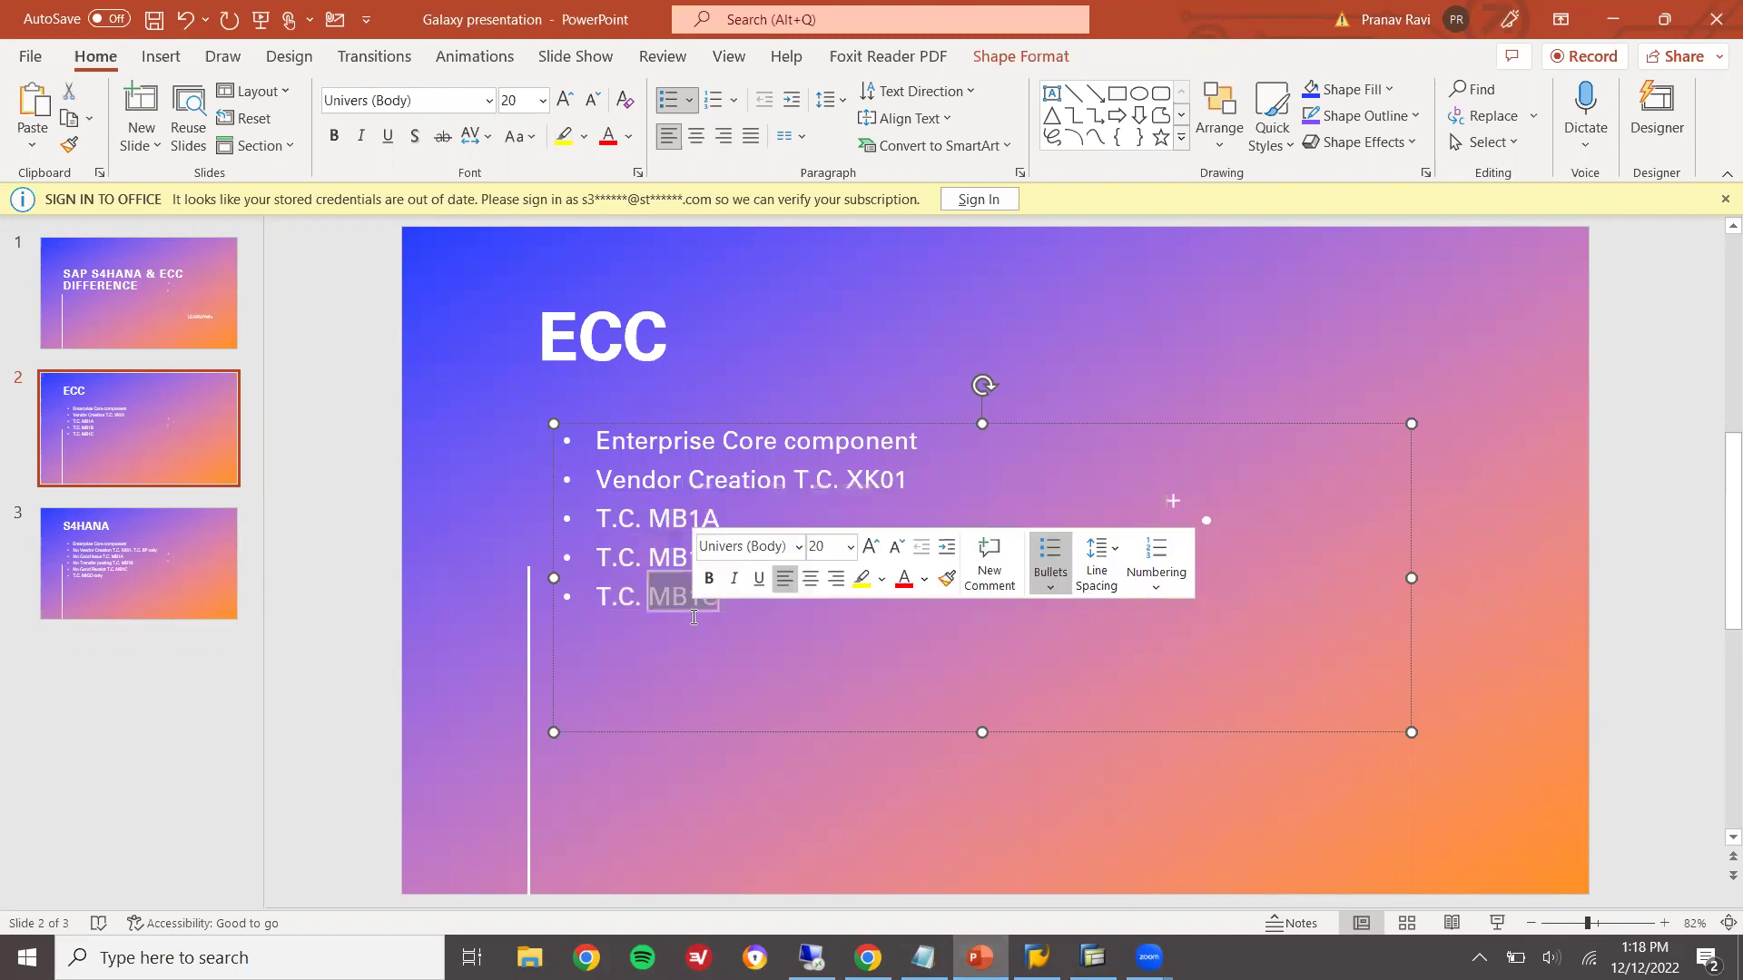
double_click(668, 558)
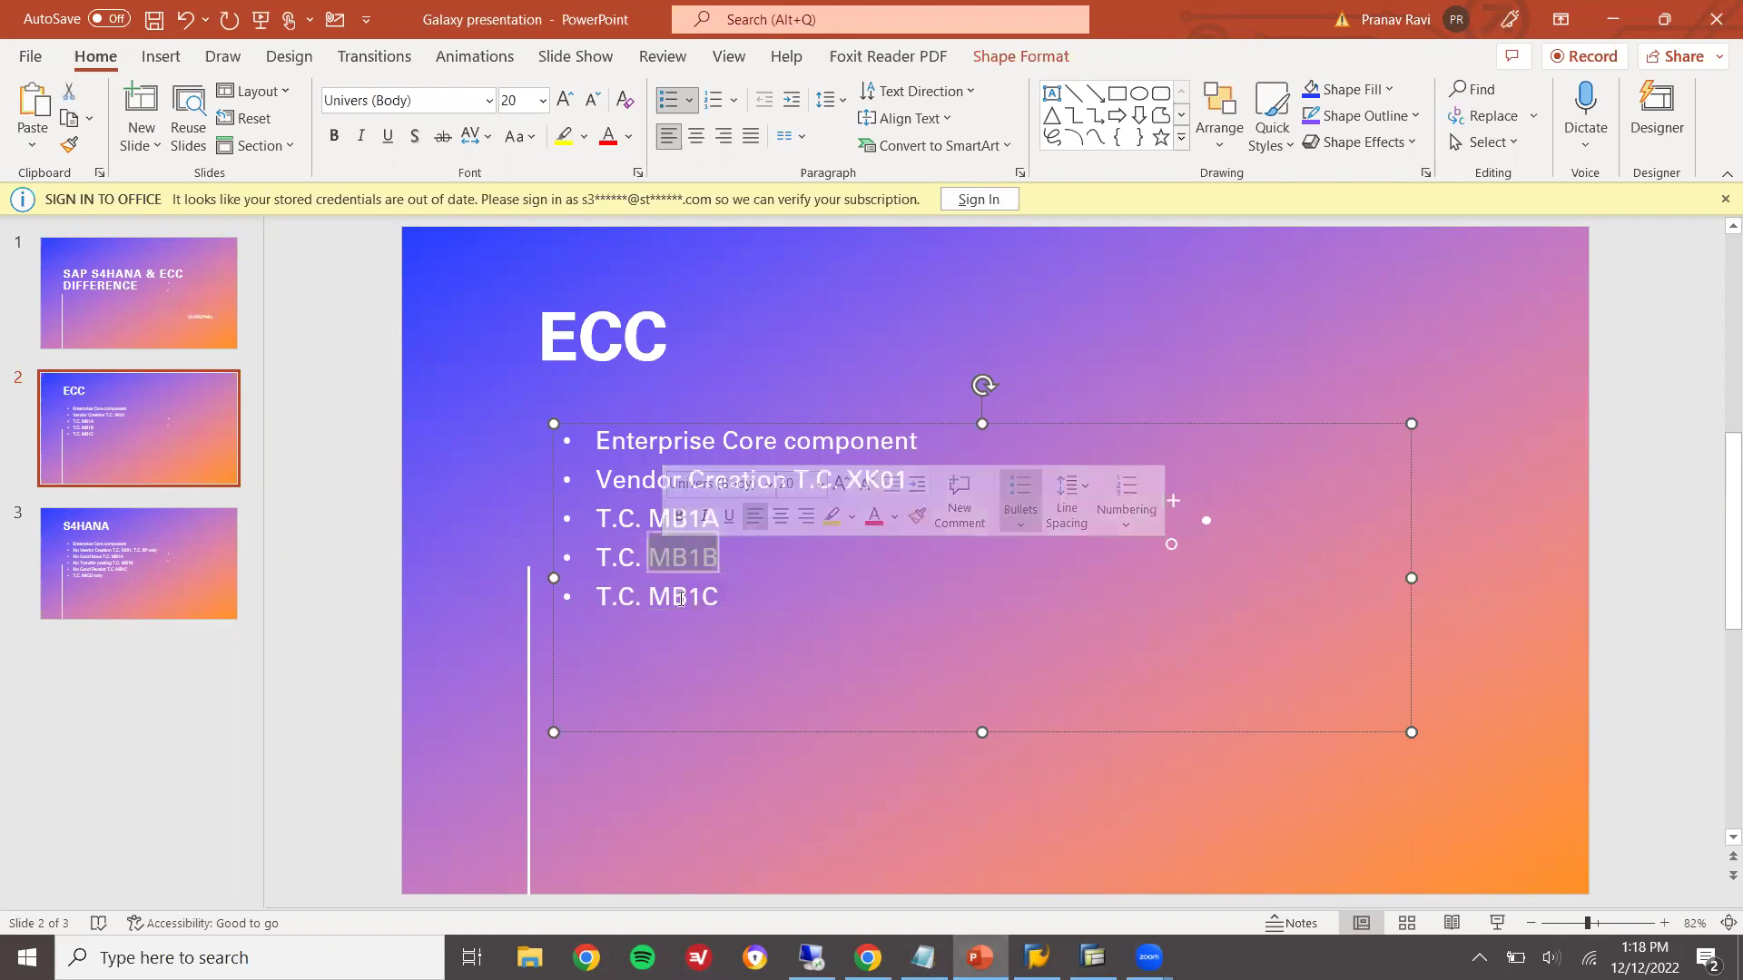
double_click(681, 599)
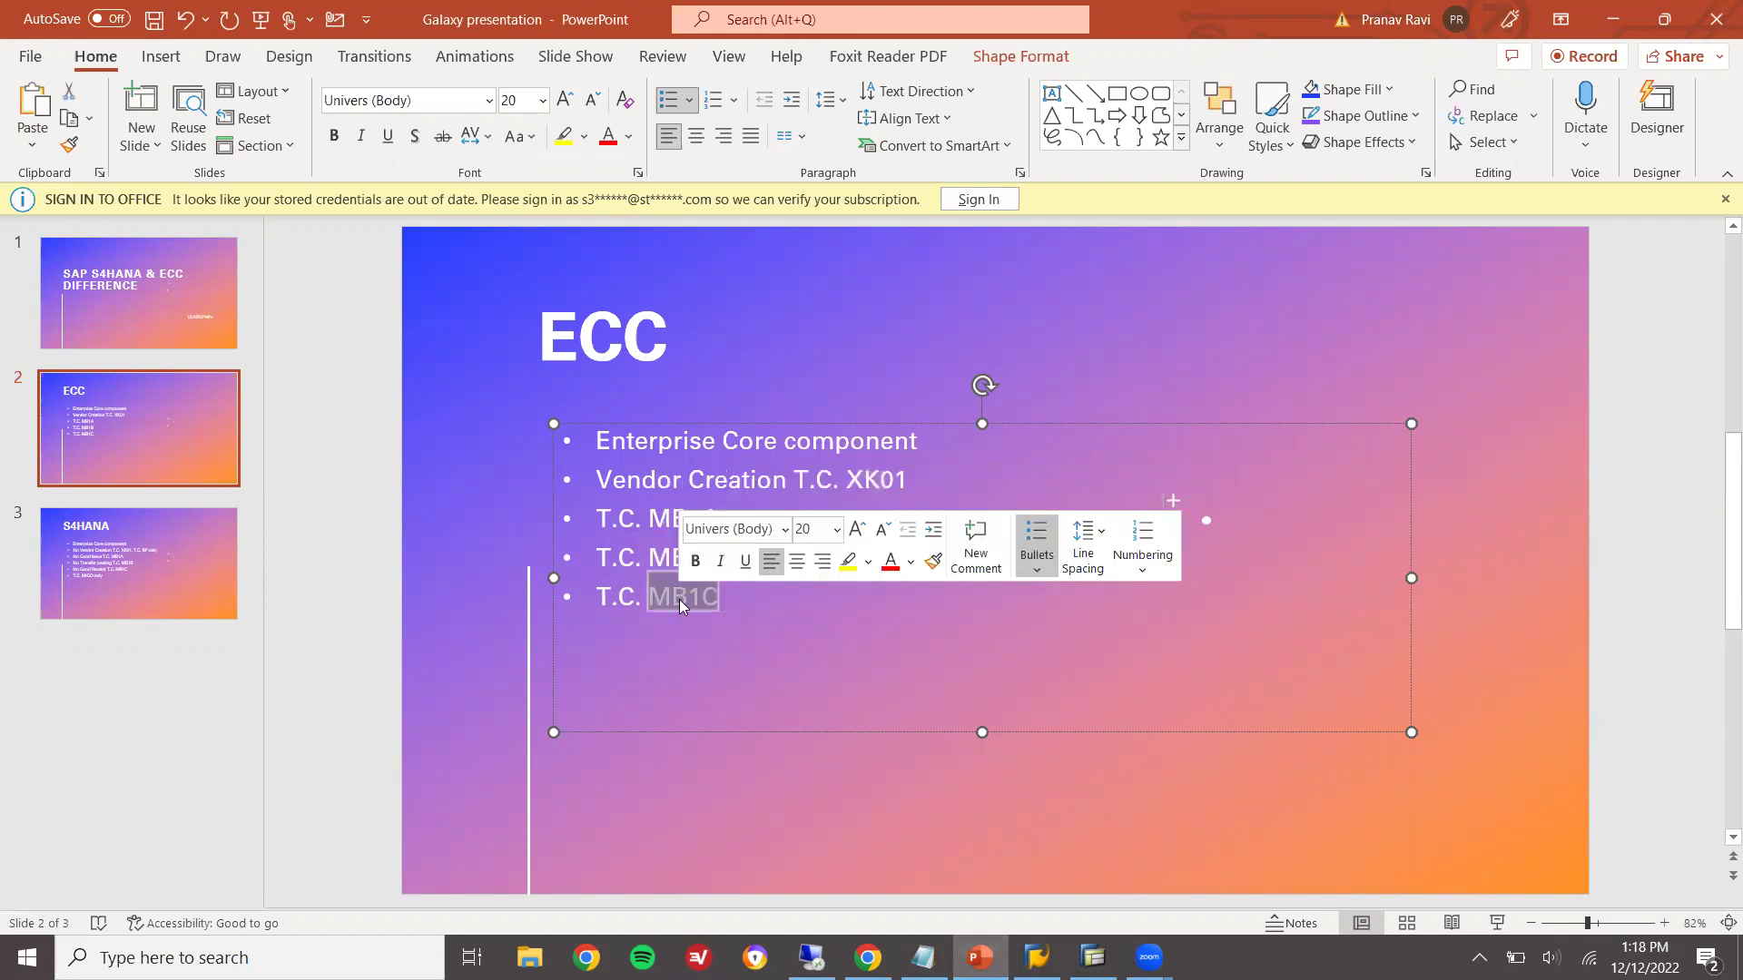
left_click(125, 555)
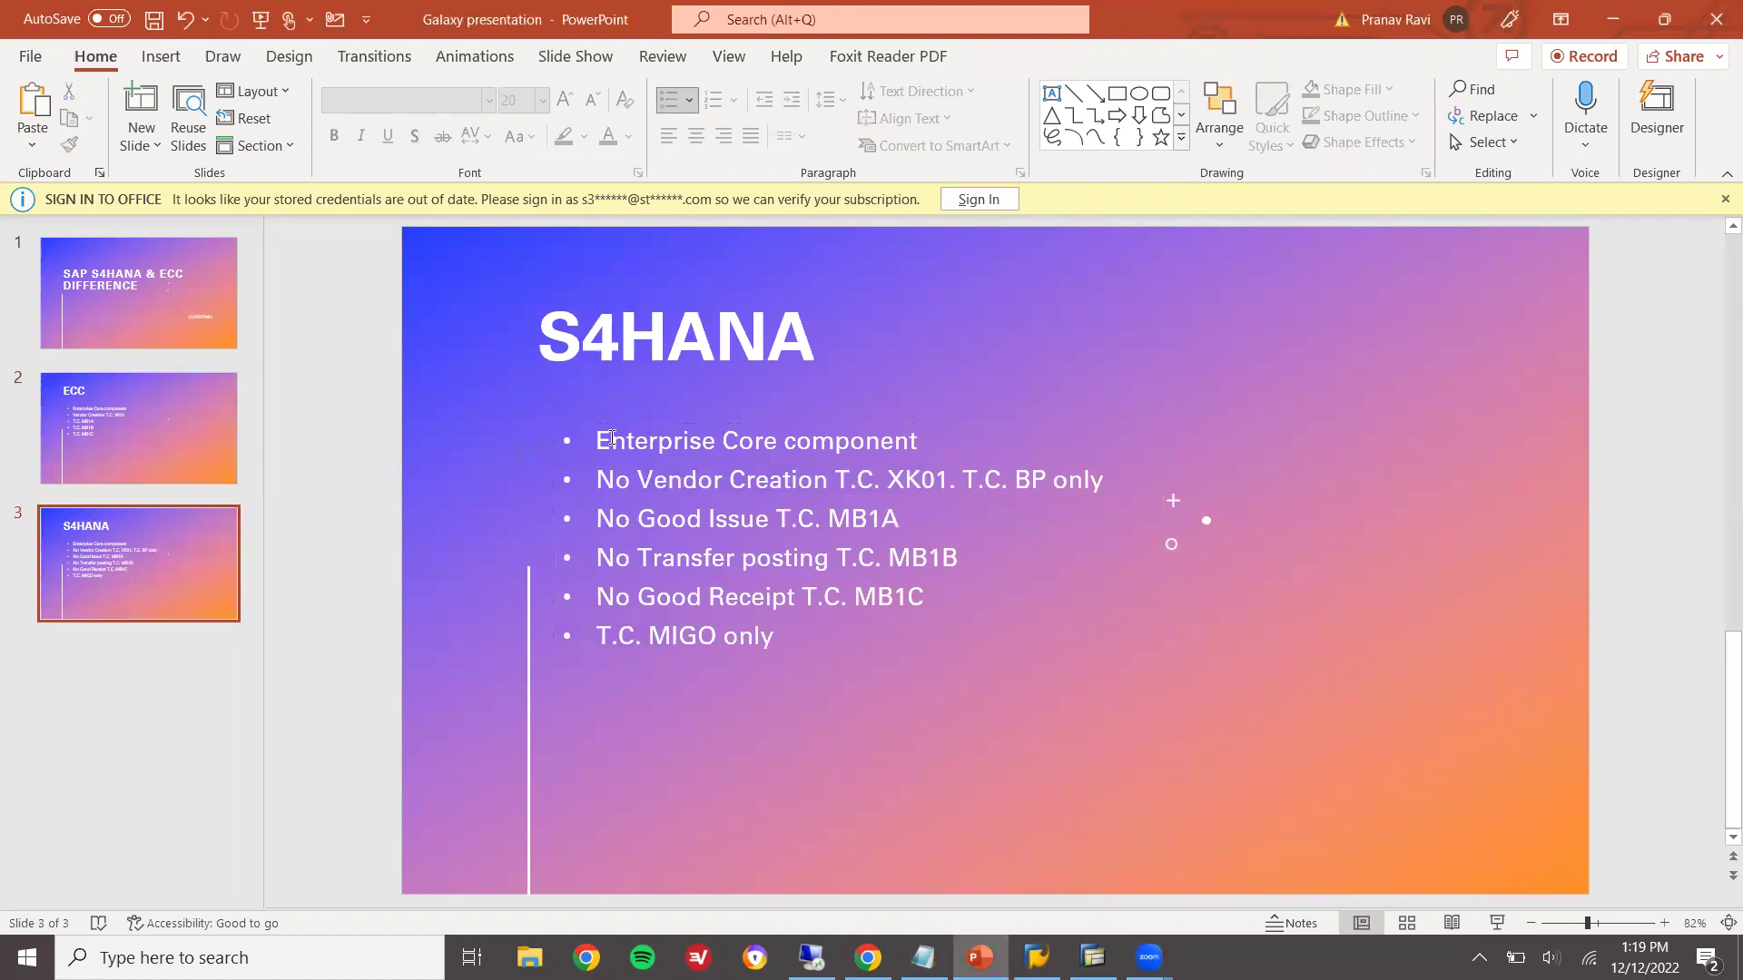
Replace the first bullet with 'SUITE 4 HIGH PERFORMANCE ANALYTIC APPLICANCE' and select that line
left_click_drag(597, 441, 872, 443)
type("SUITE")
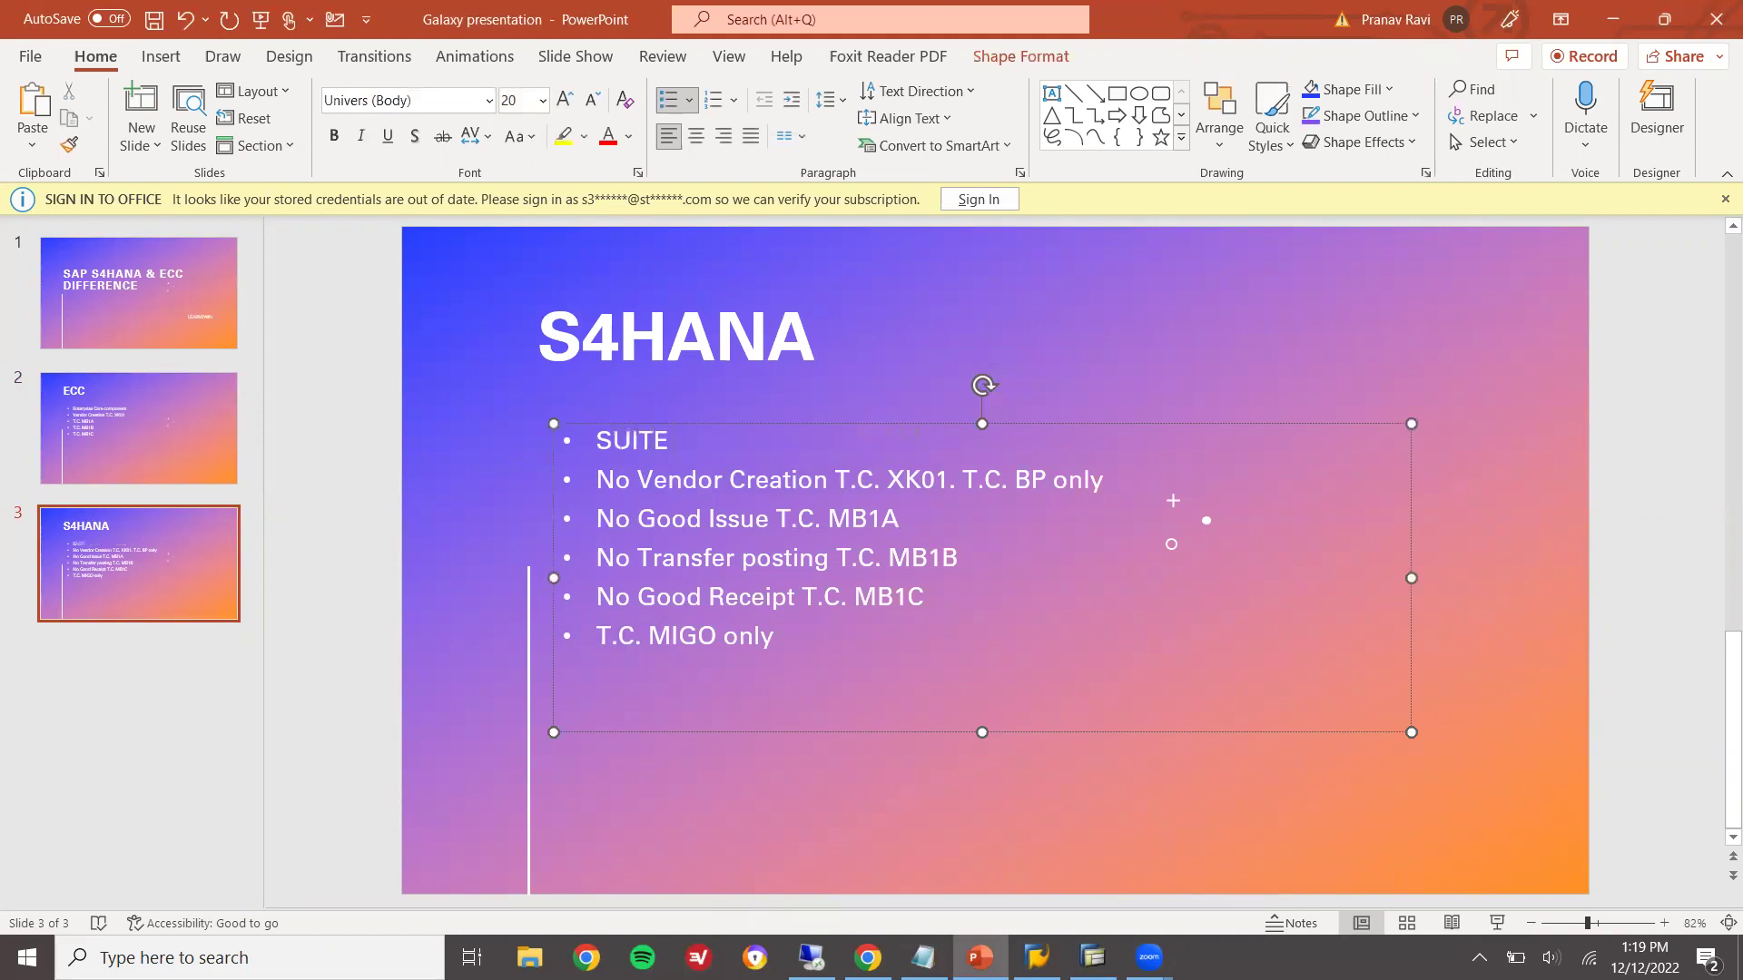
type(" 4 HIGH PERFORMANCE")
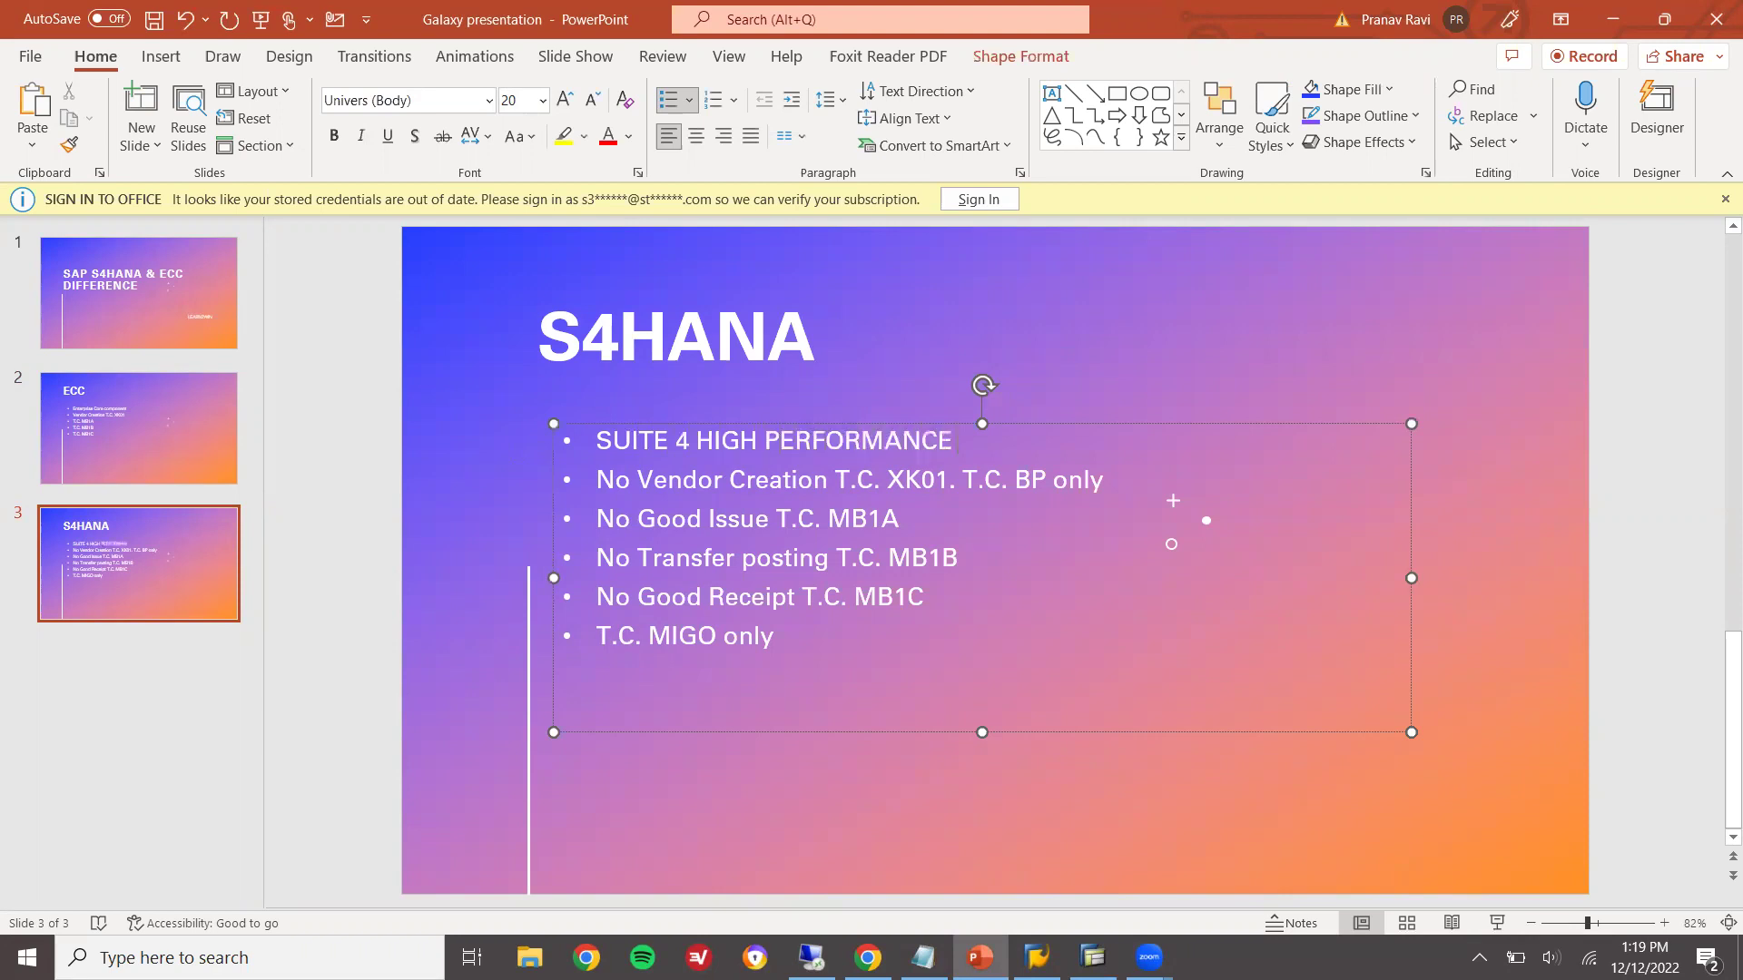
type(" ANALYTIC APP")
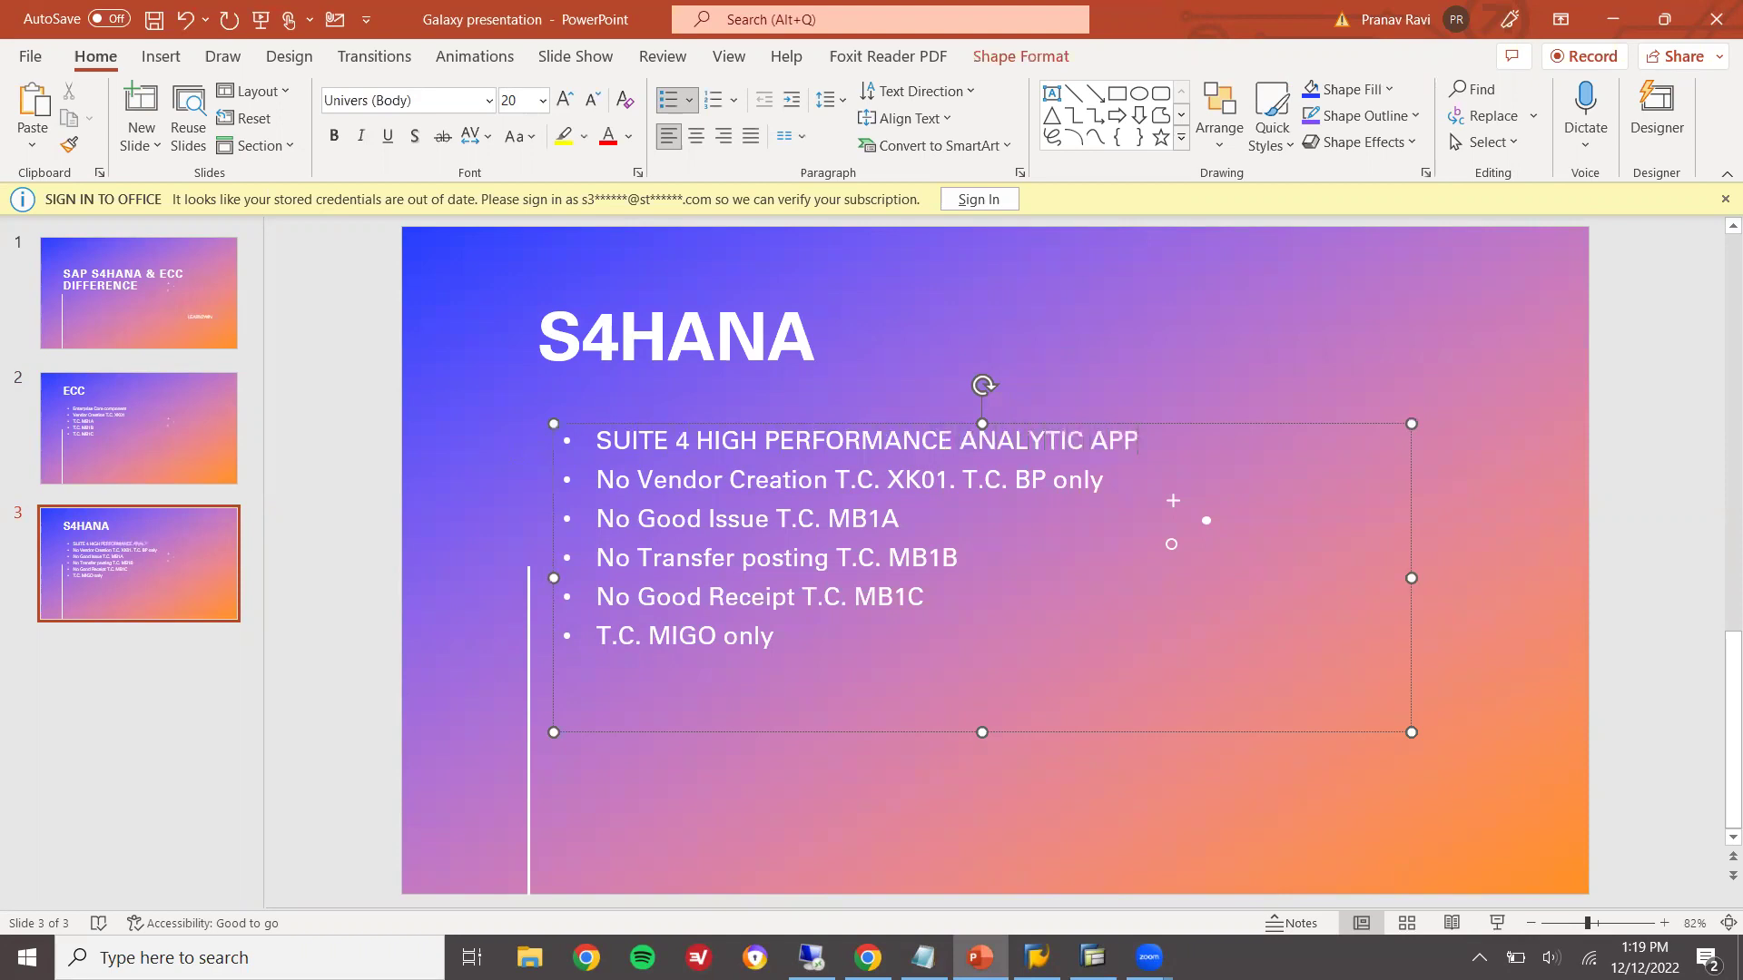
type("LICANCE")
key("shift+Home")
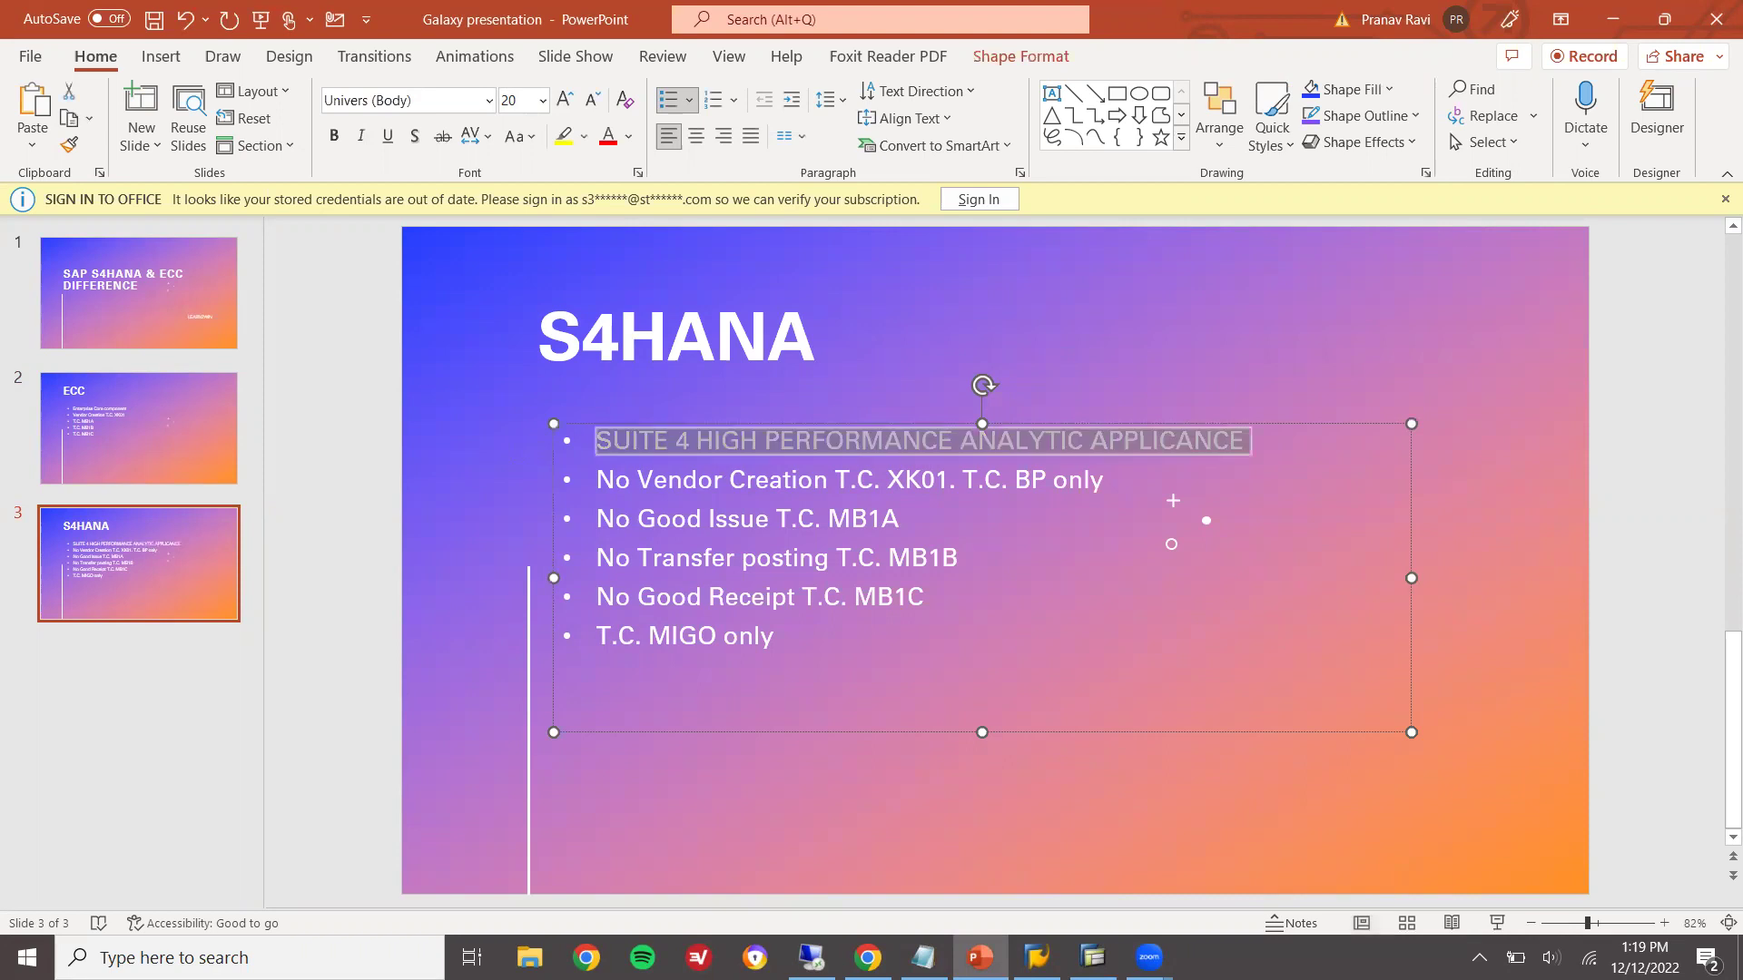
Highlight the obsolete XK01 bullet and its BP replacement
left_click_drag(597, 481, 960, 479)
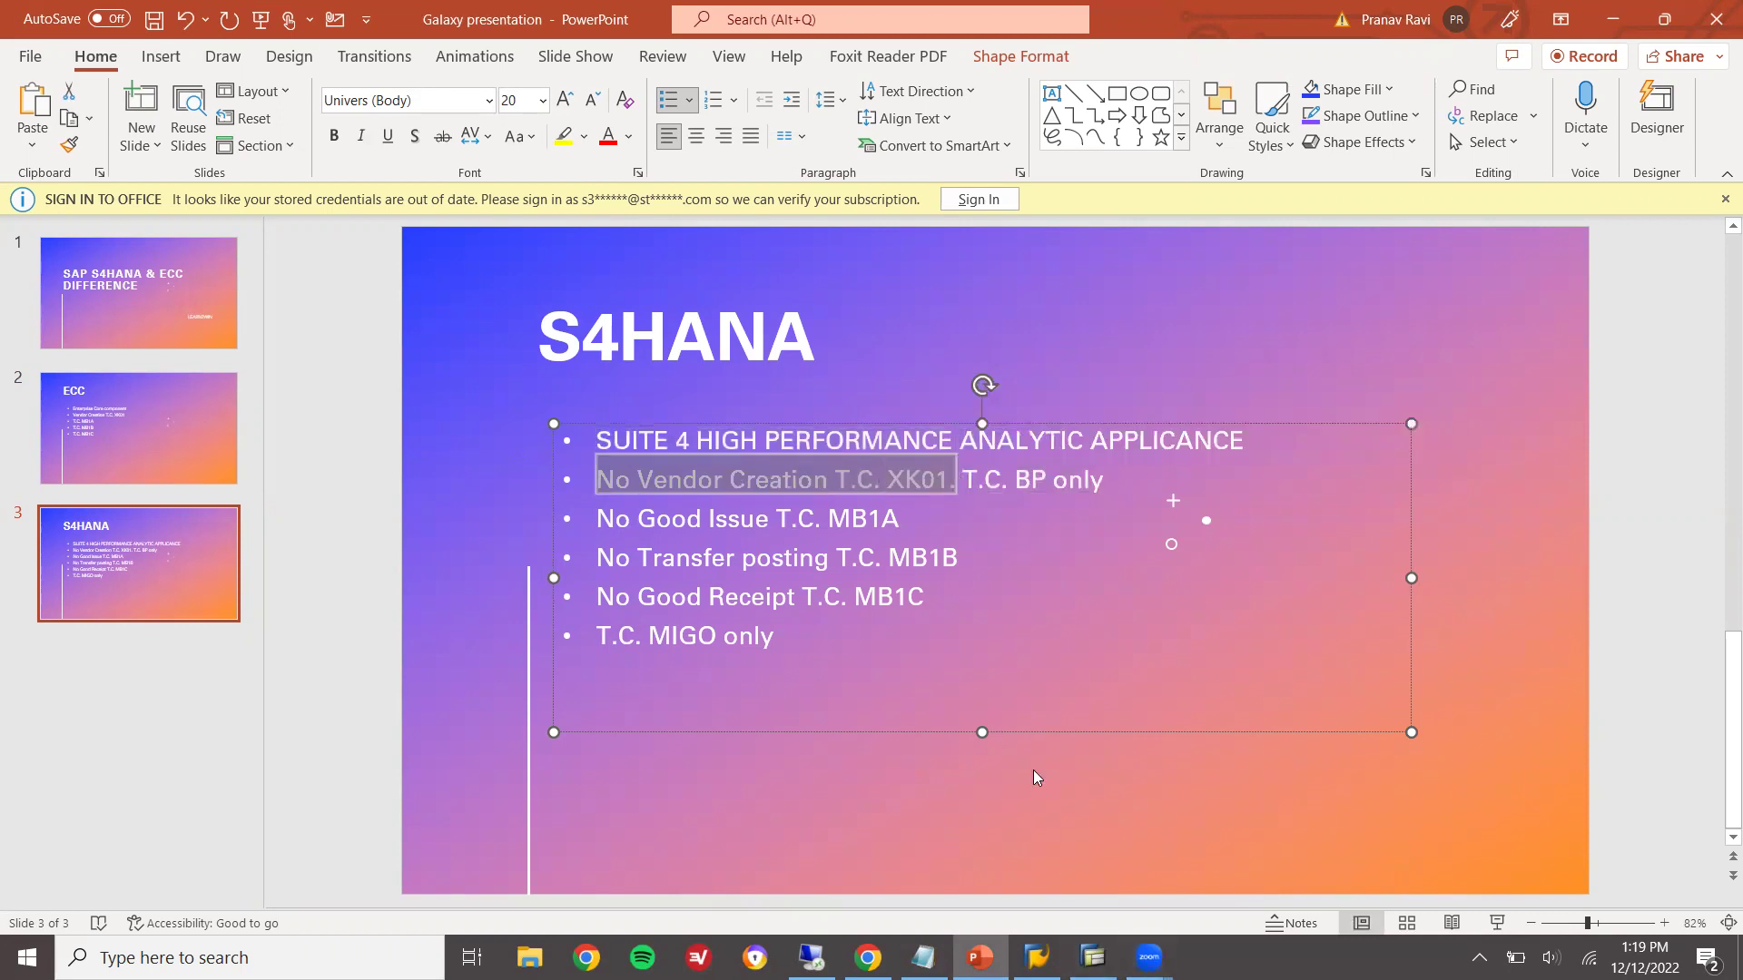
left_click_drag(1038, 480, 1021, 482)
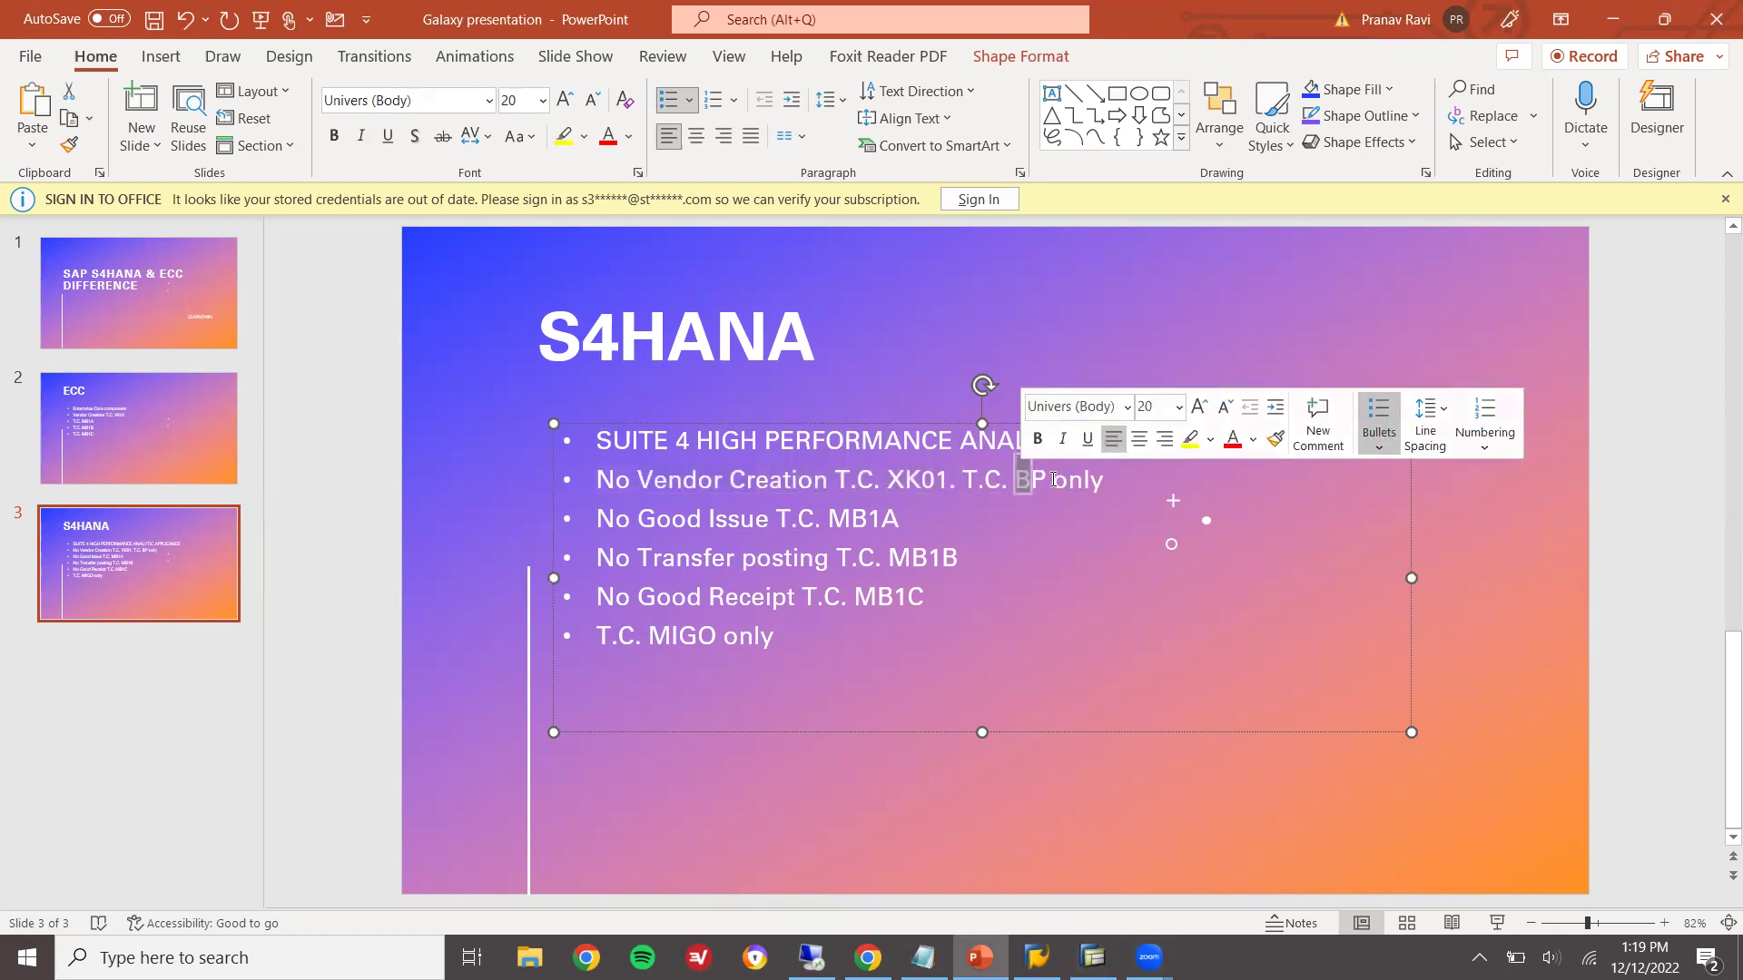
left_click(1053, 479)
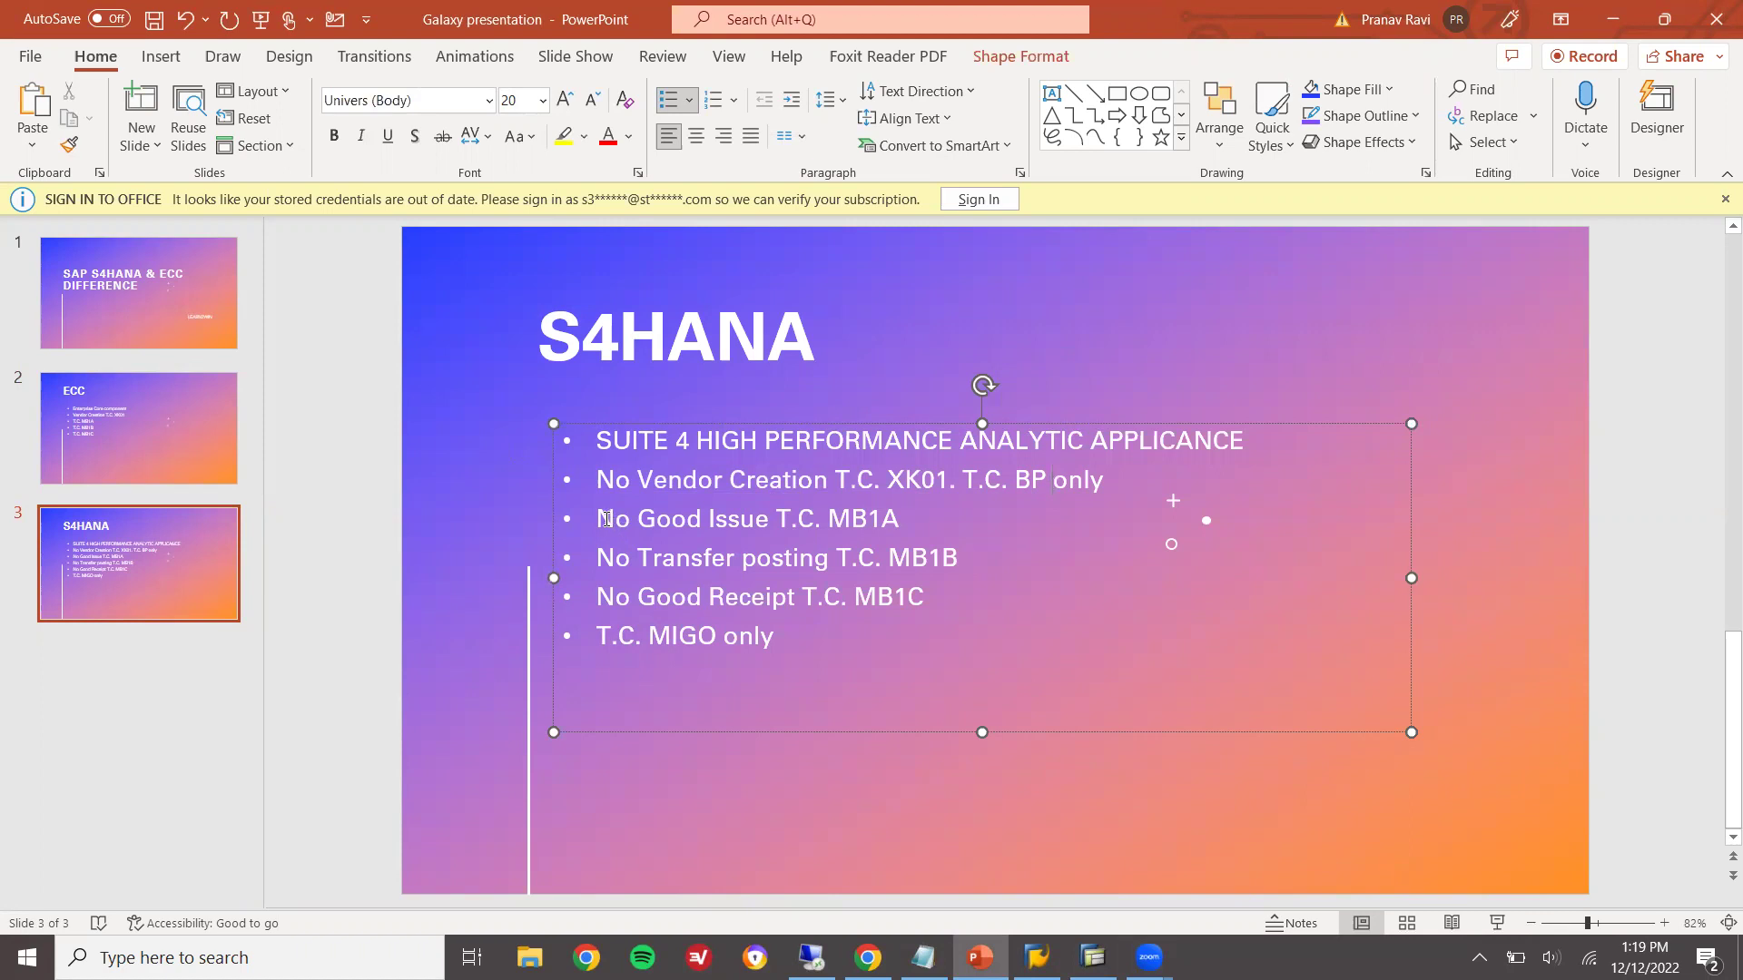
Highlight the MB1A line and MB1B, MB1C codes, then switch to the S/4HANA session
left_click_drag(597, 519, 790, 519)
left_click_drag(912, 503, 907, 519)
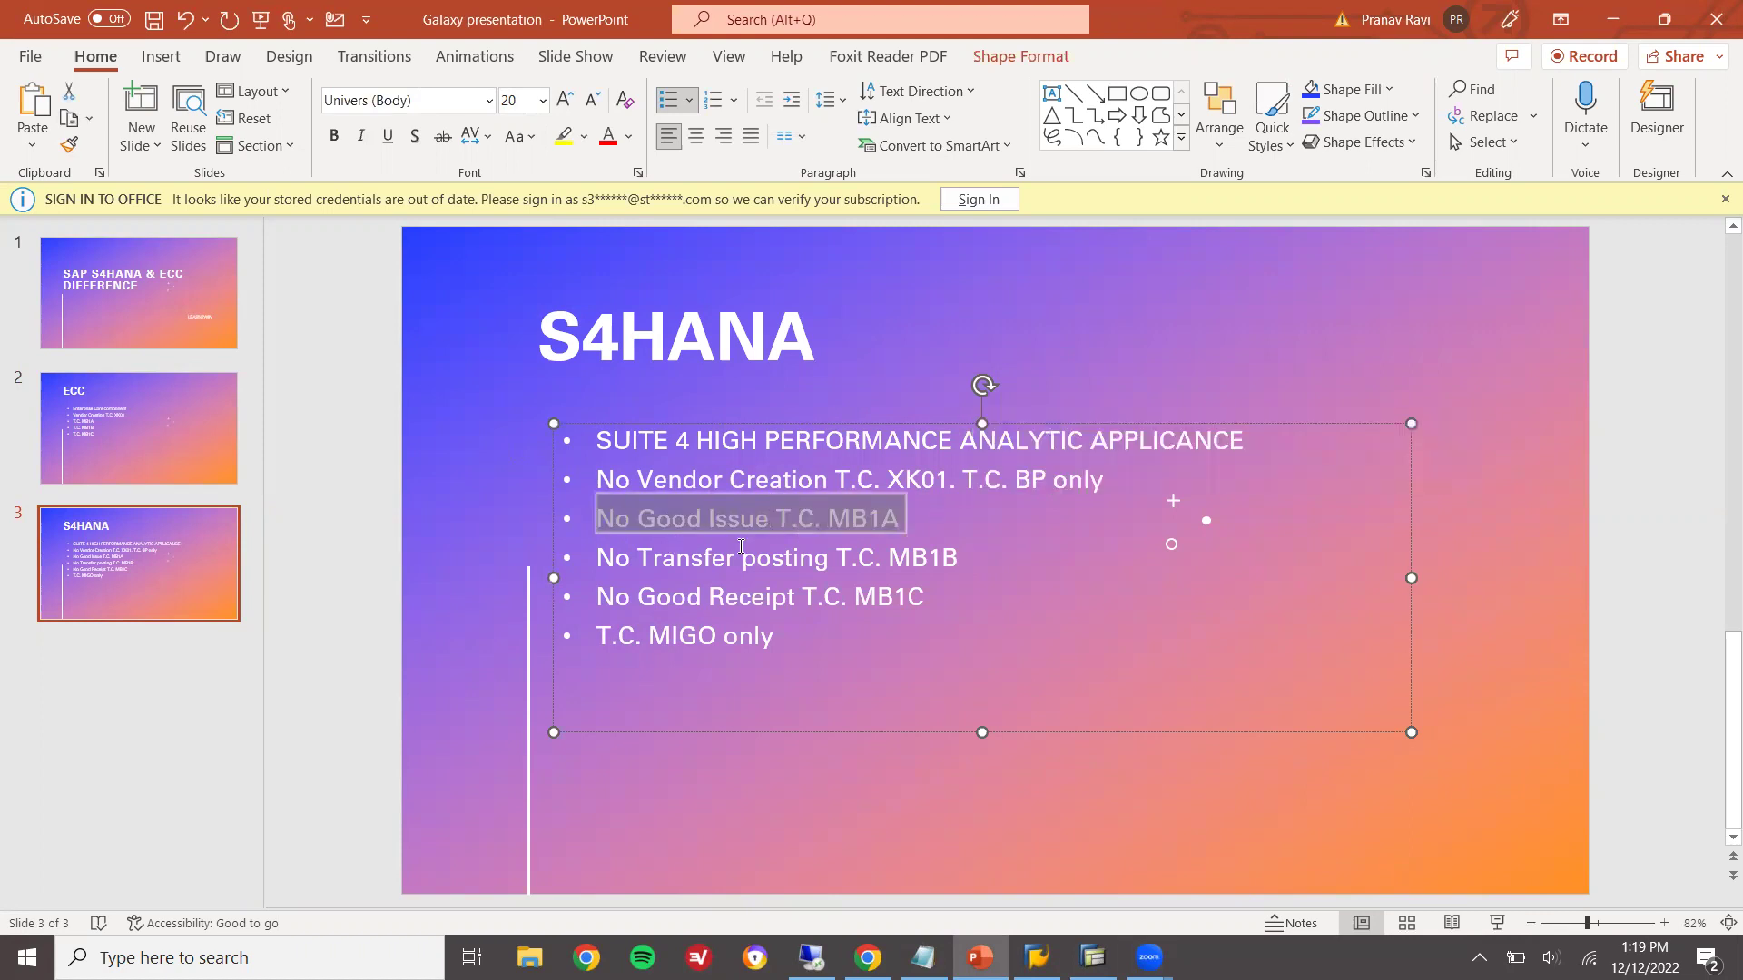
double_click(911, 551)
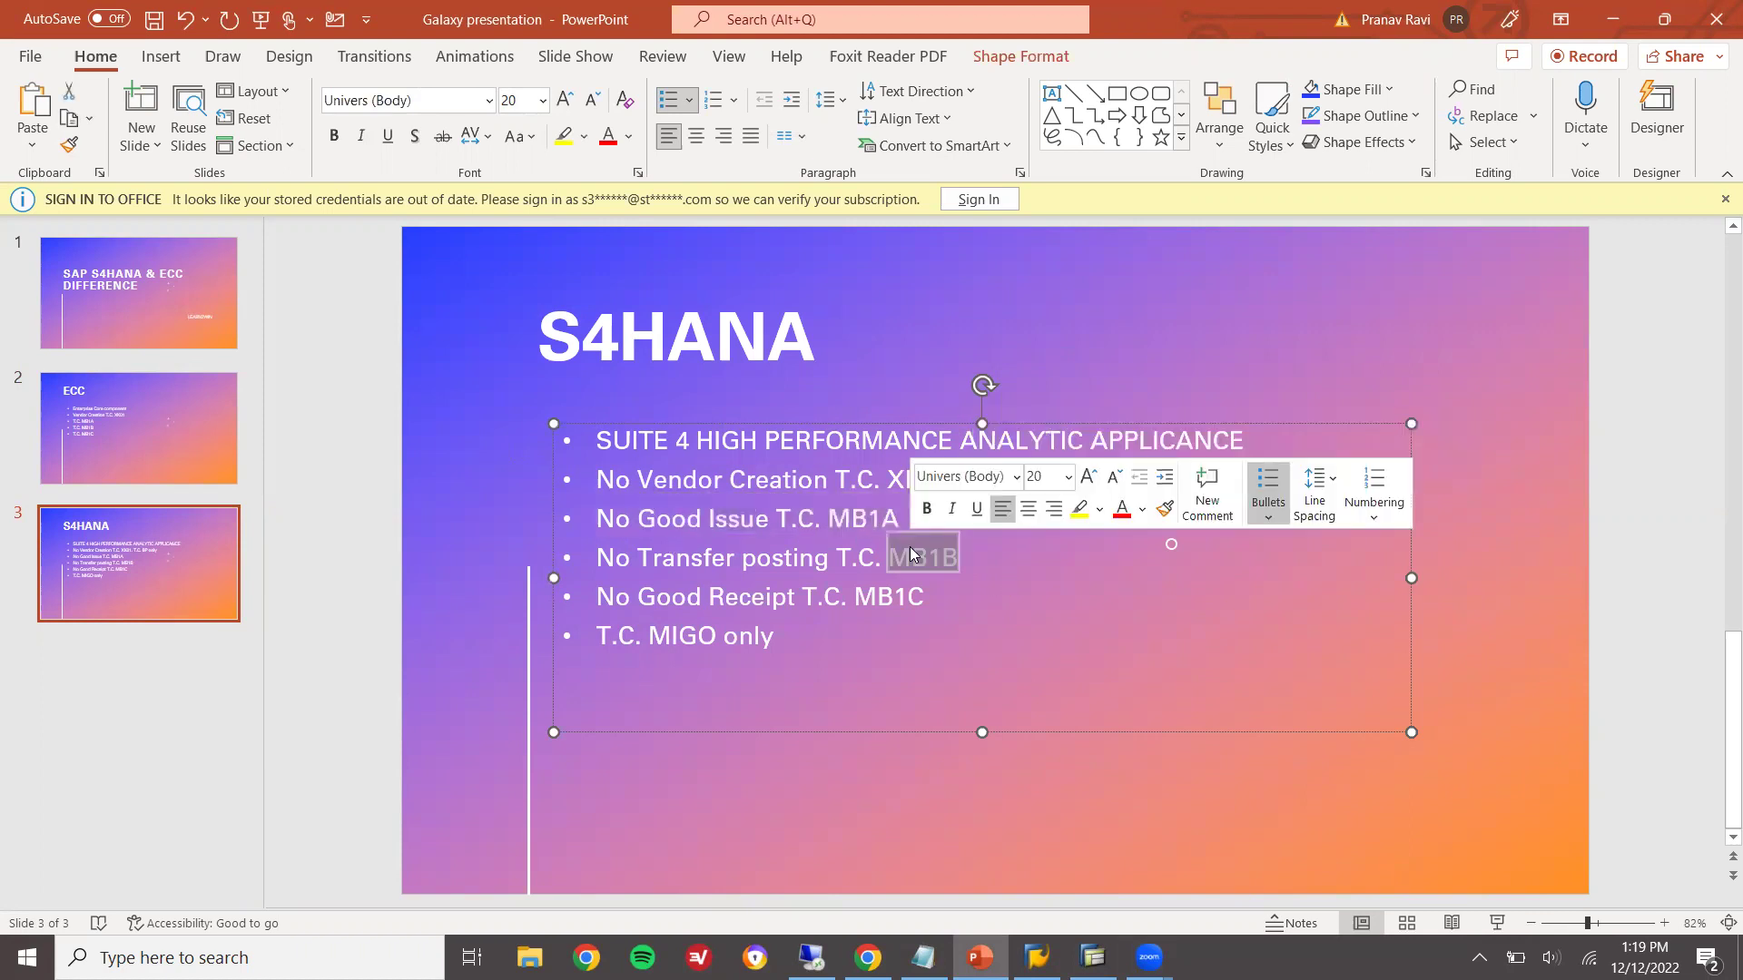
double_click(901, 595)
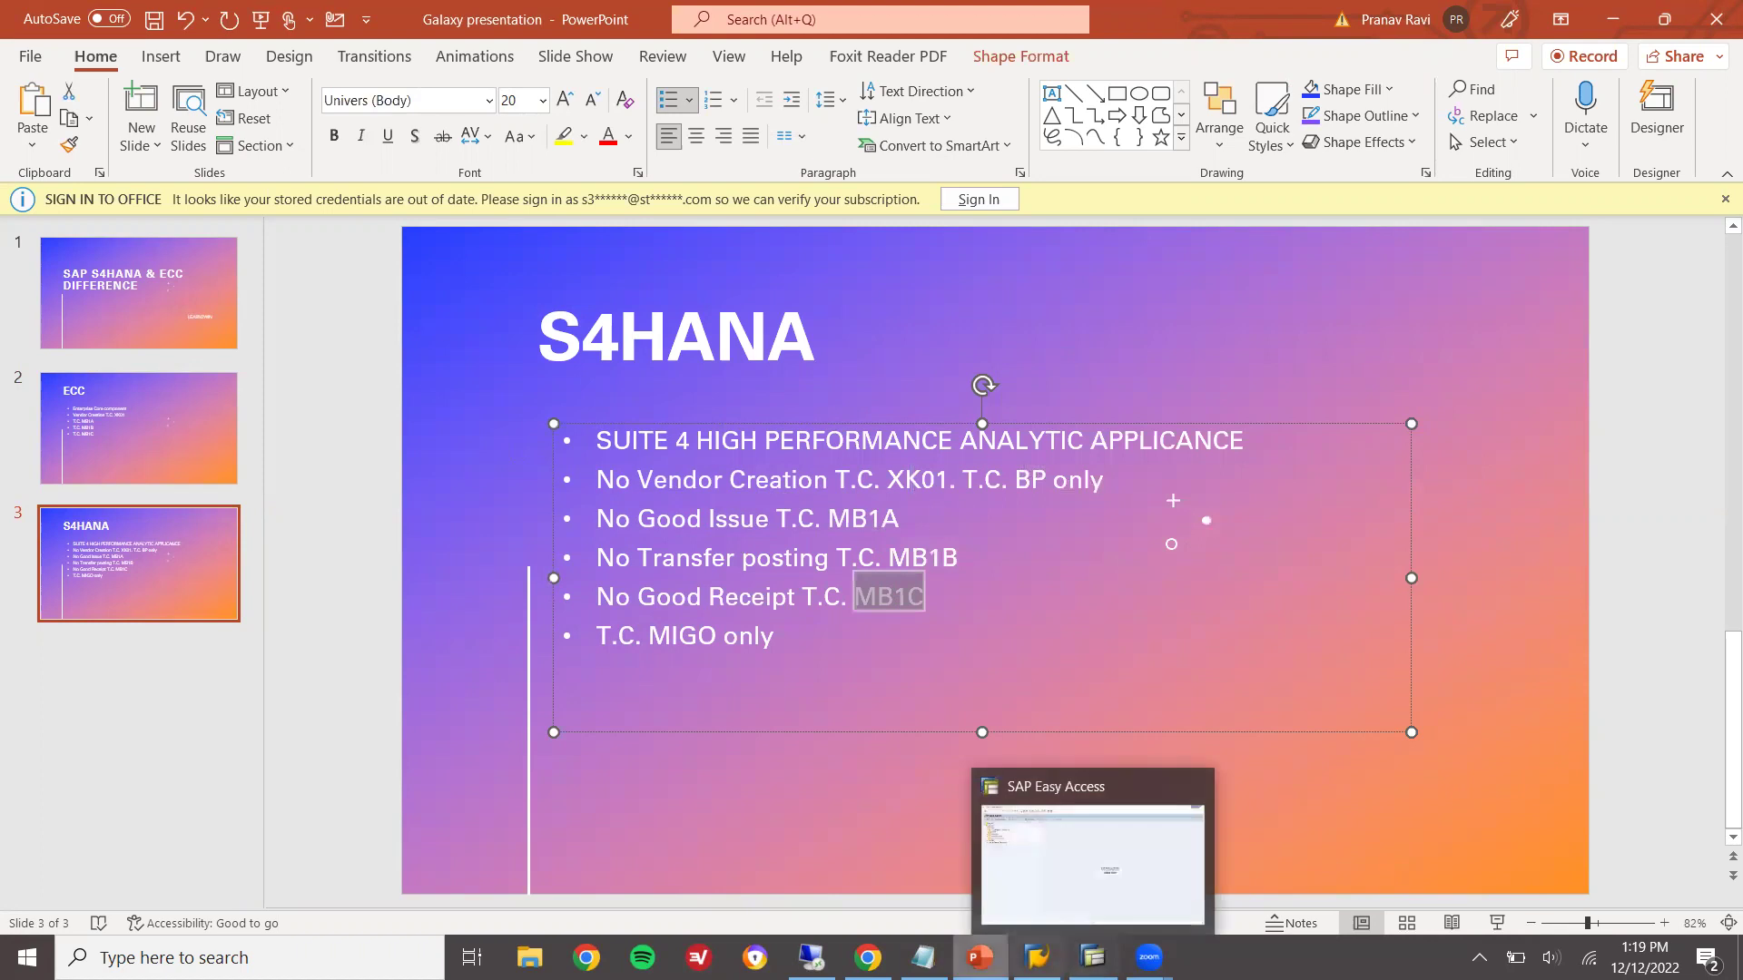
mouse_move(923, 958)
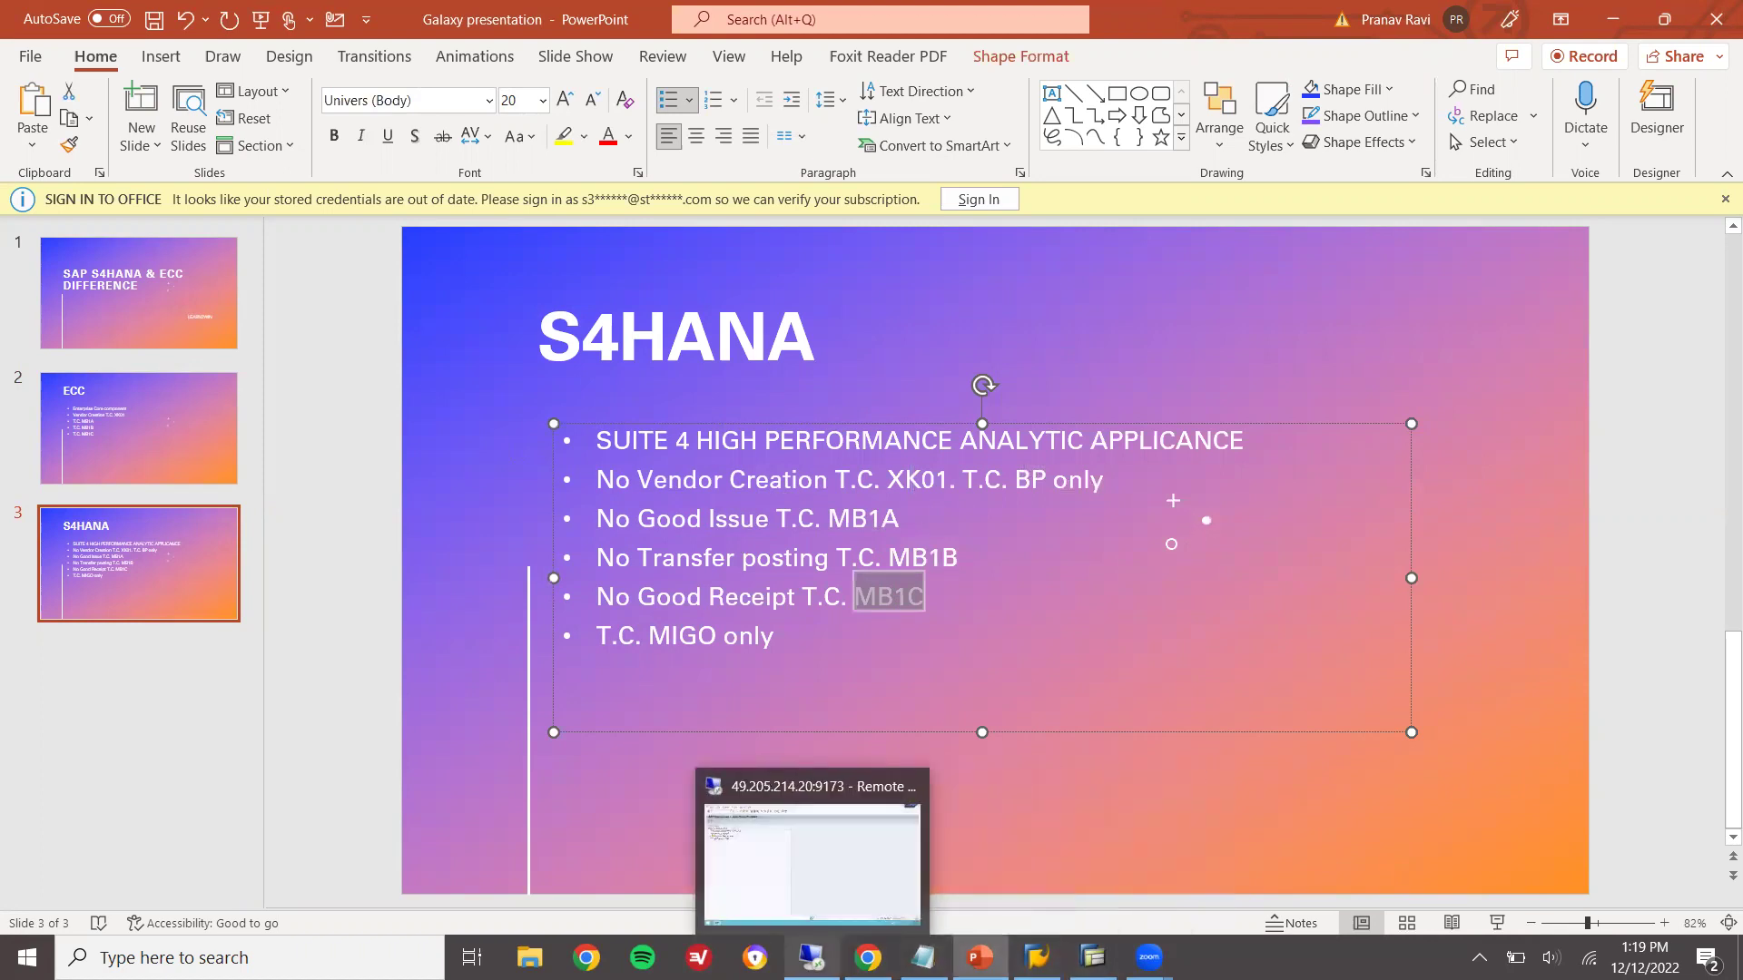
left_click(810, 958)
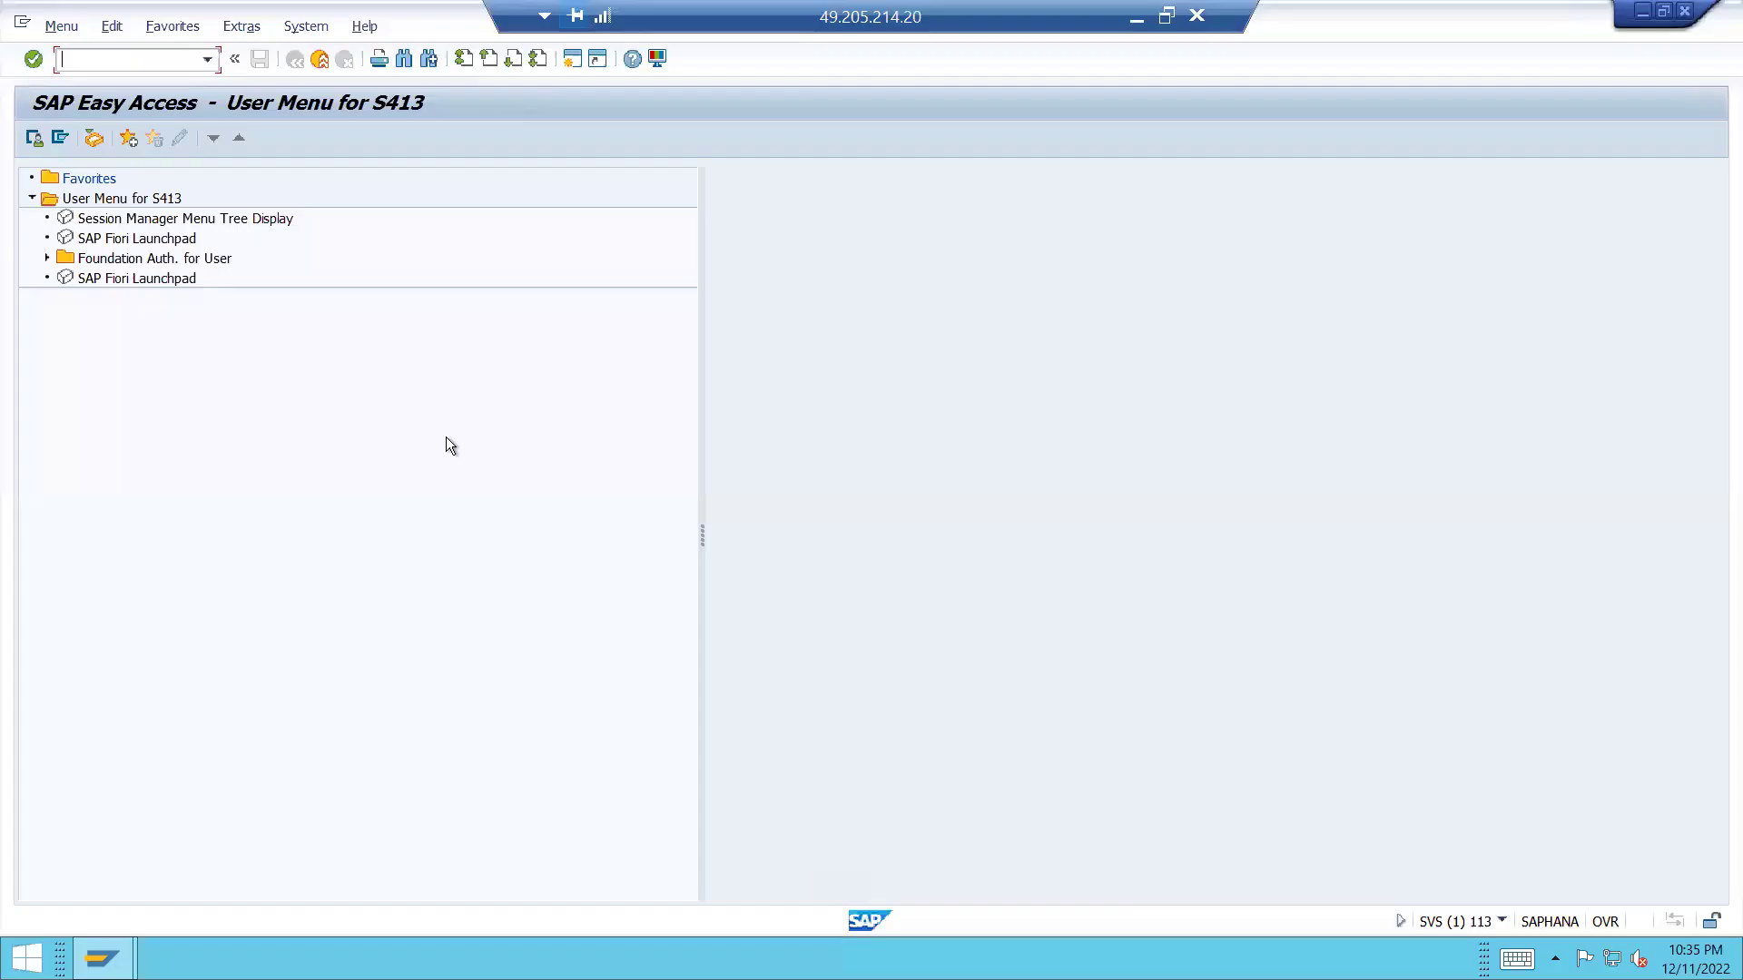
type("MIGO")
key("Return")
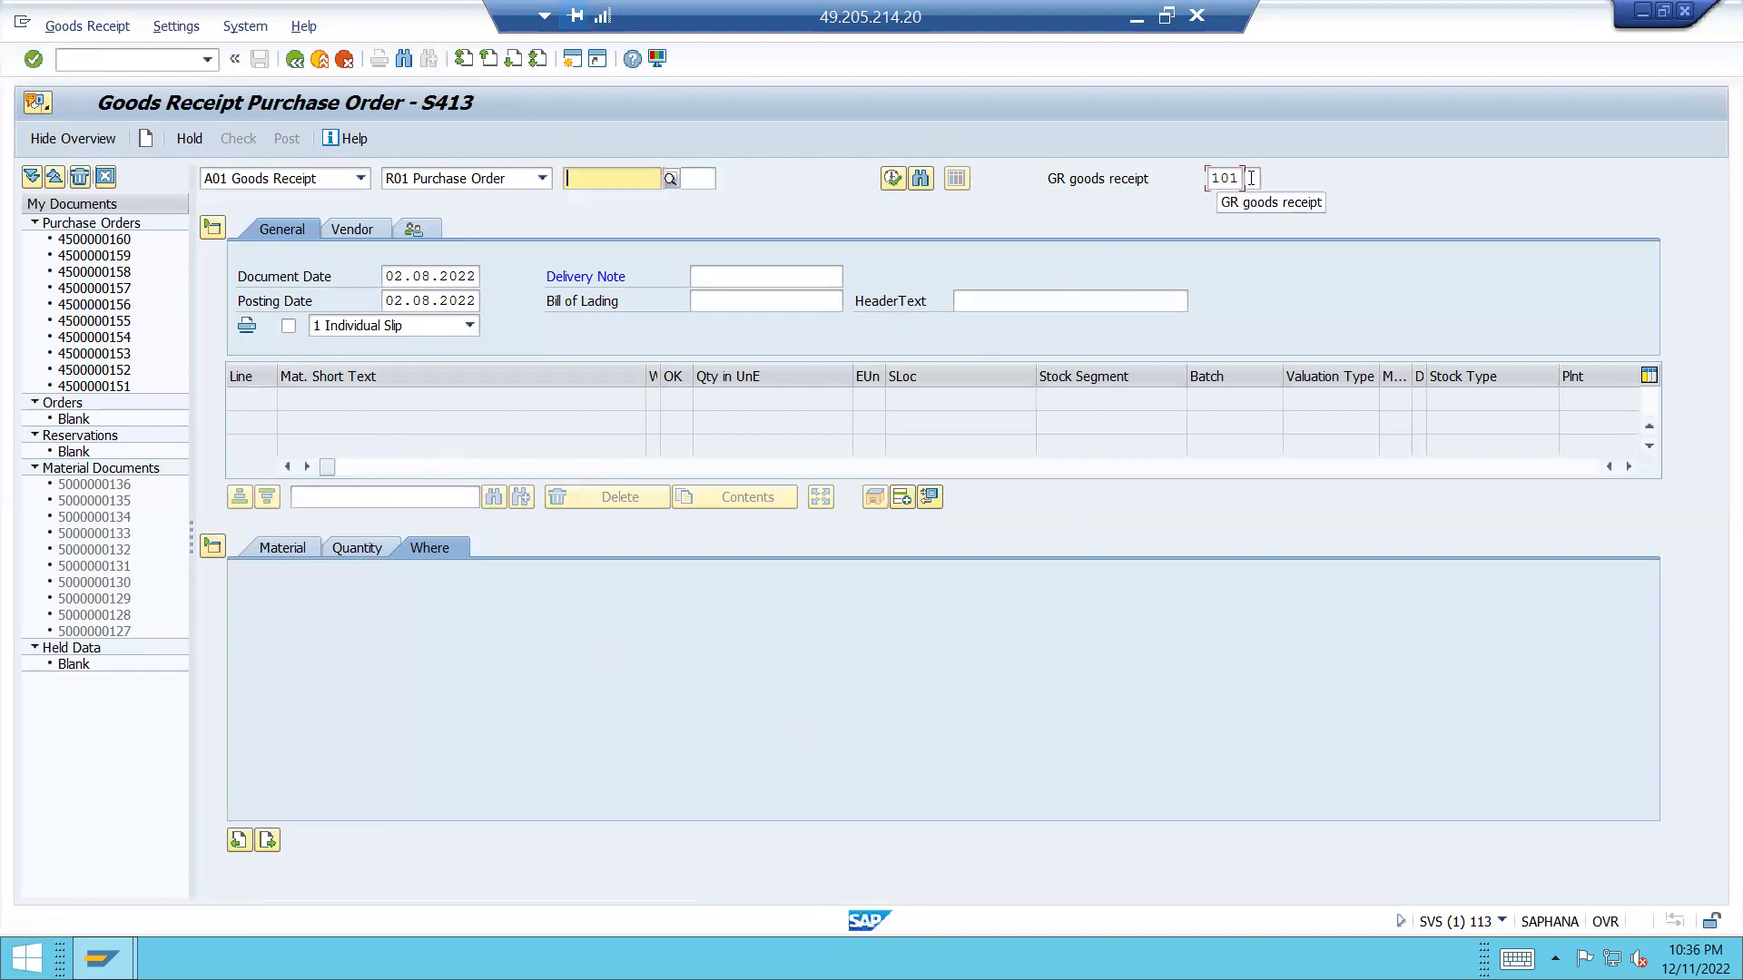
double_click(1215, 178)
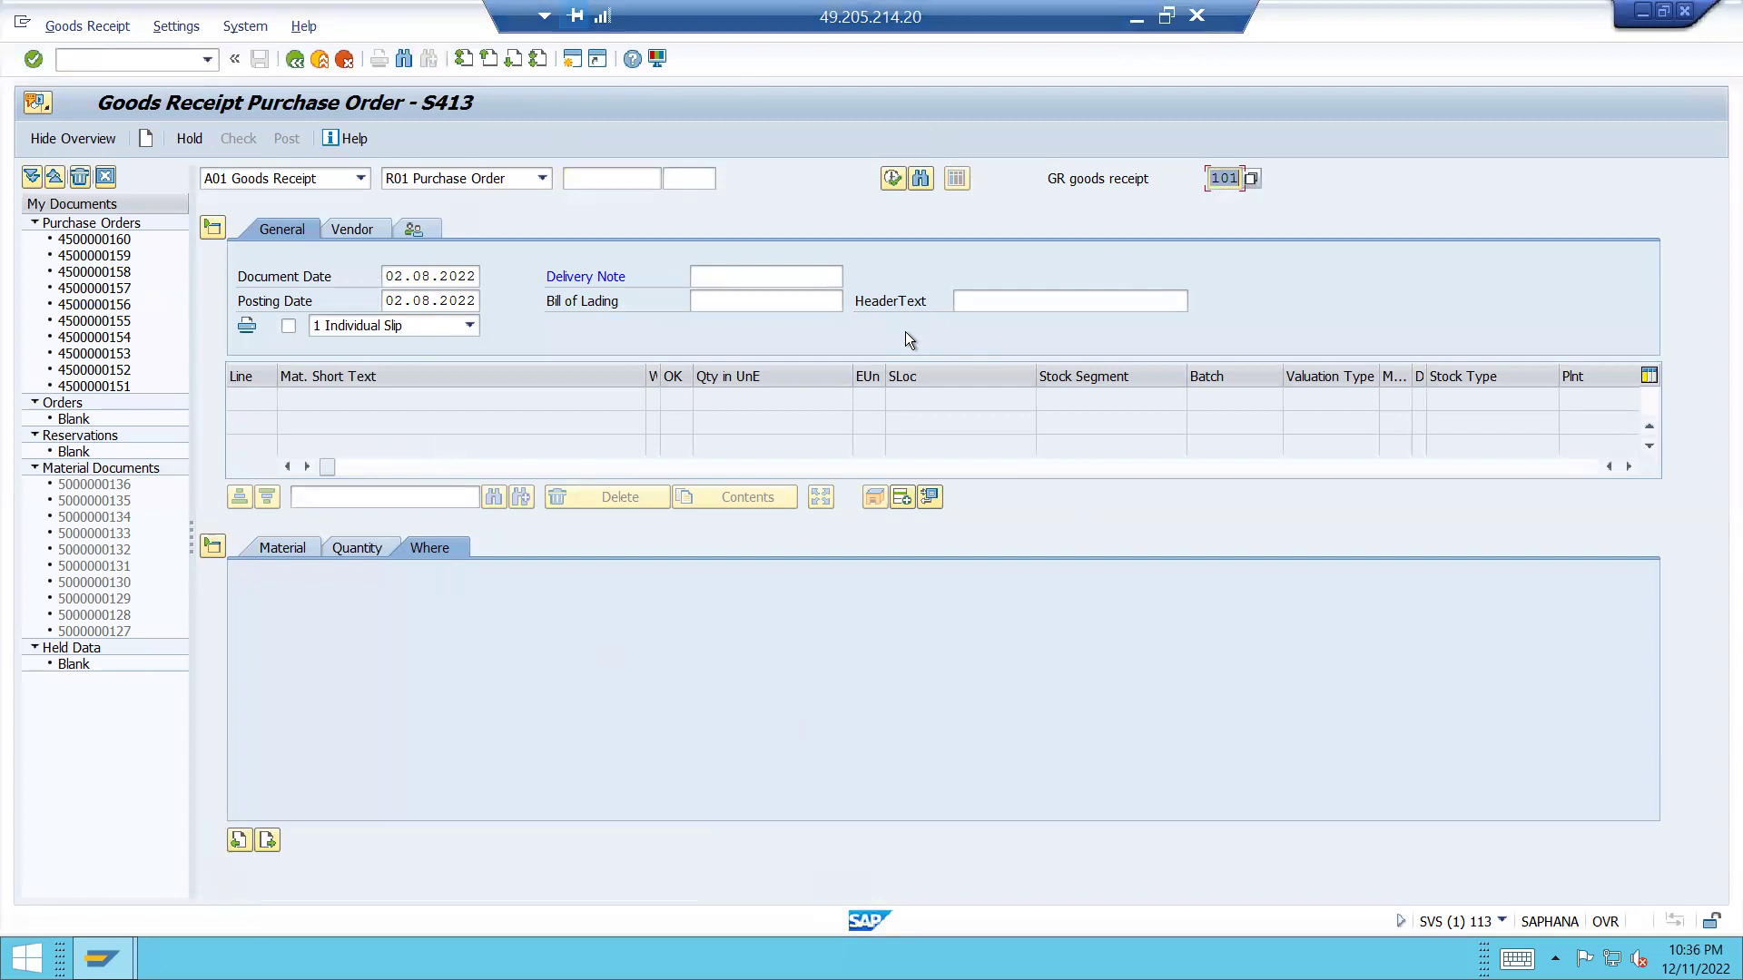
key("Return")
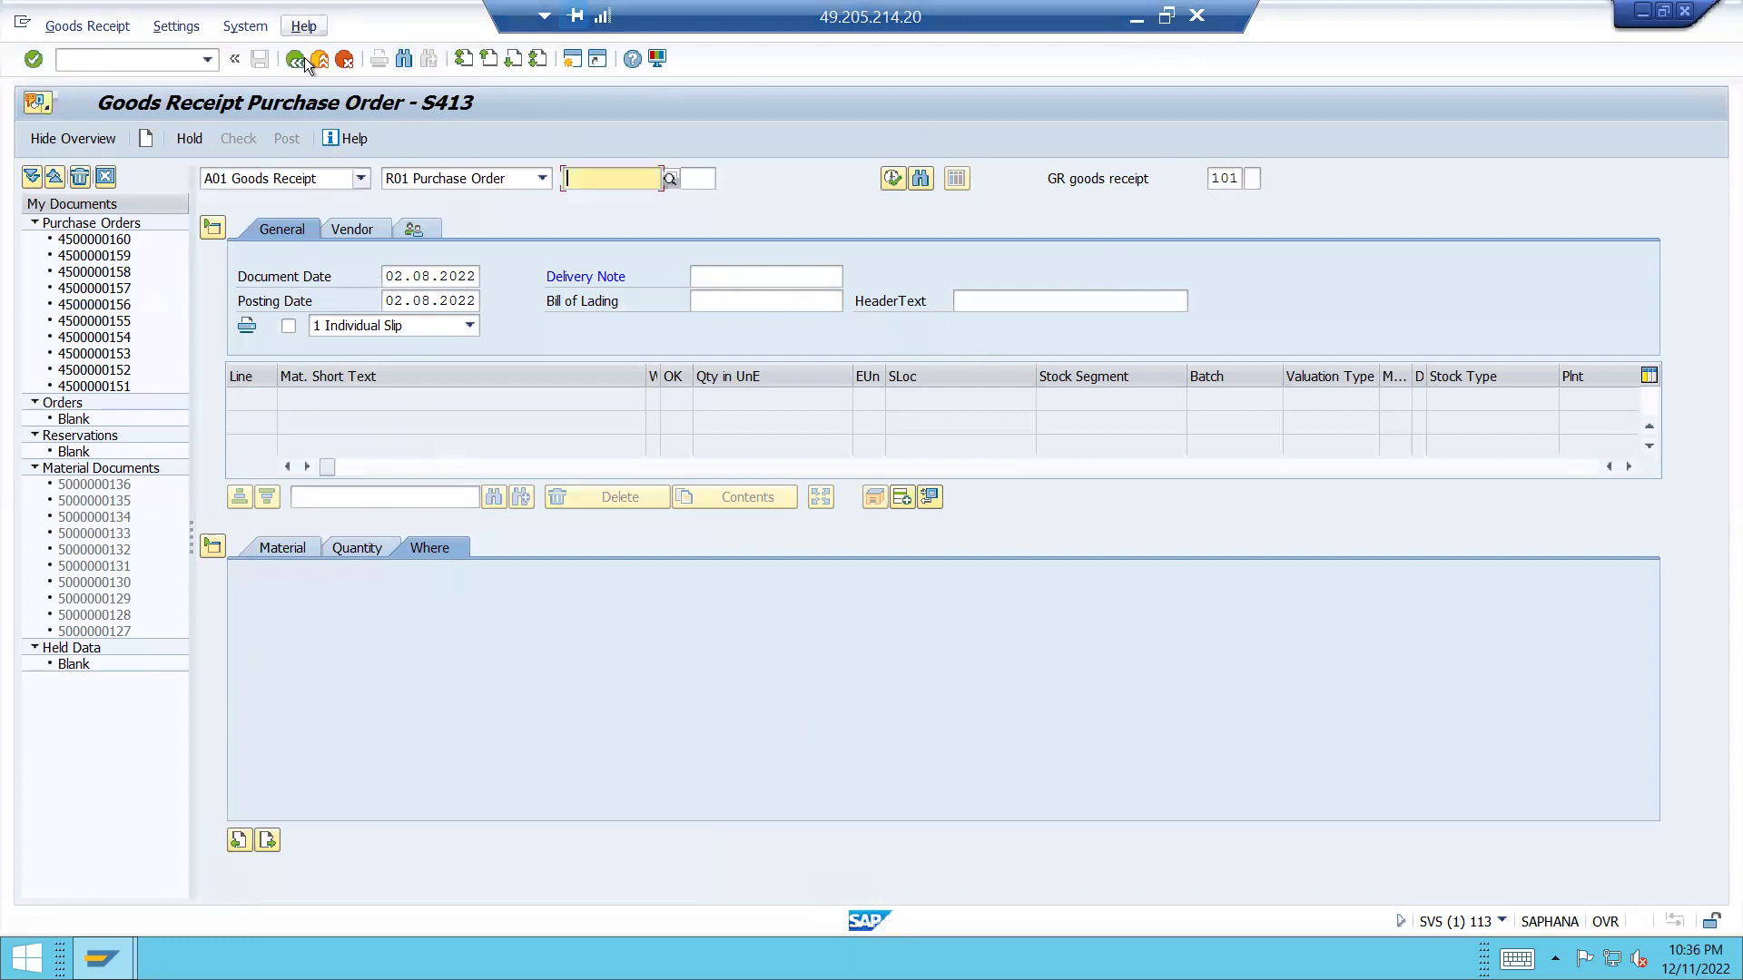
left_click(313, 63)
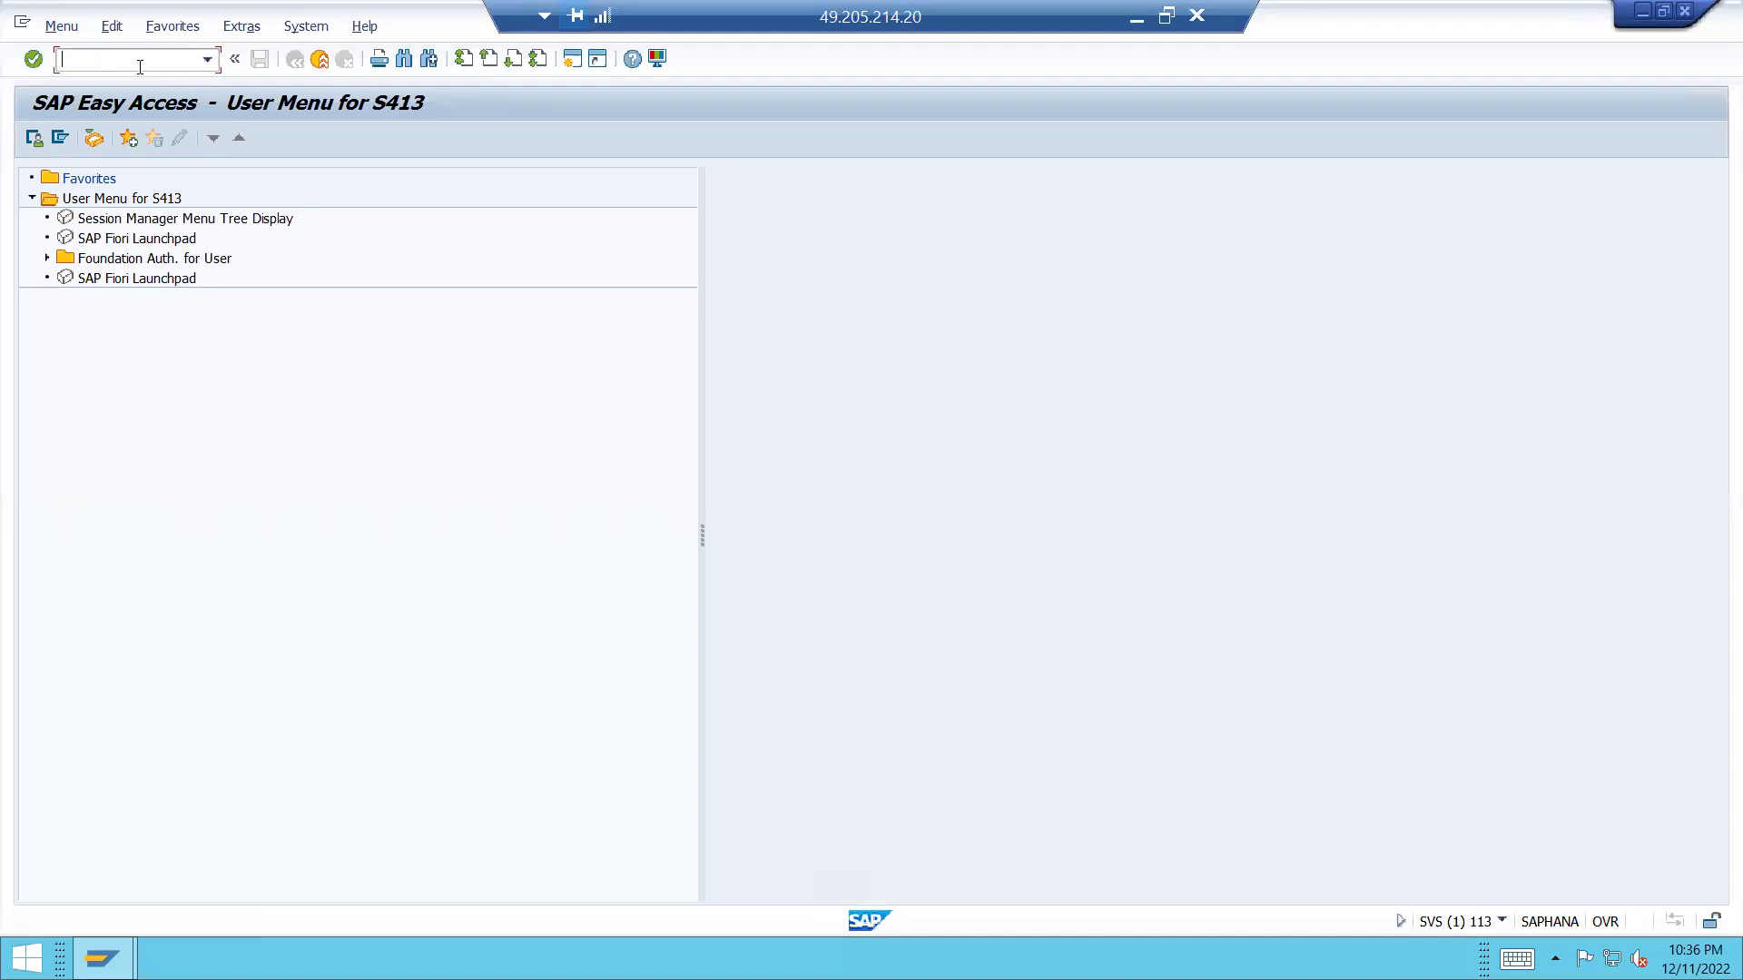
Open table EBAN's selection screen in the S/4HANA Data Browser (SE16)
type("SE16")
key("Return")
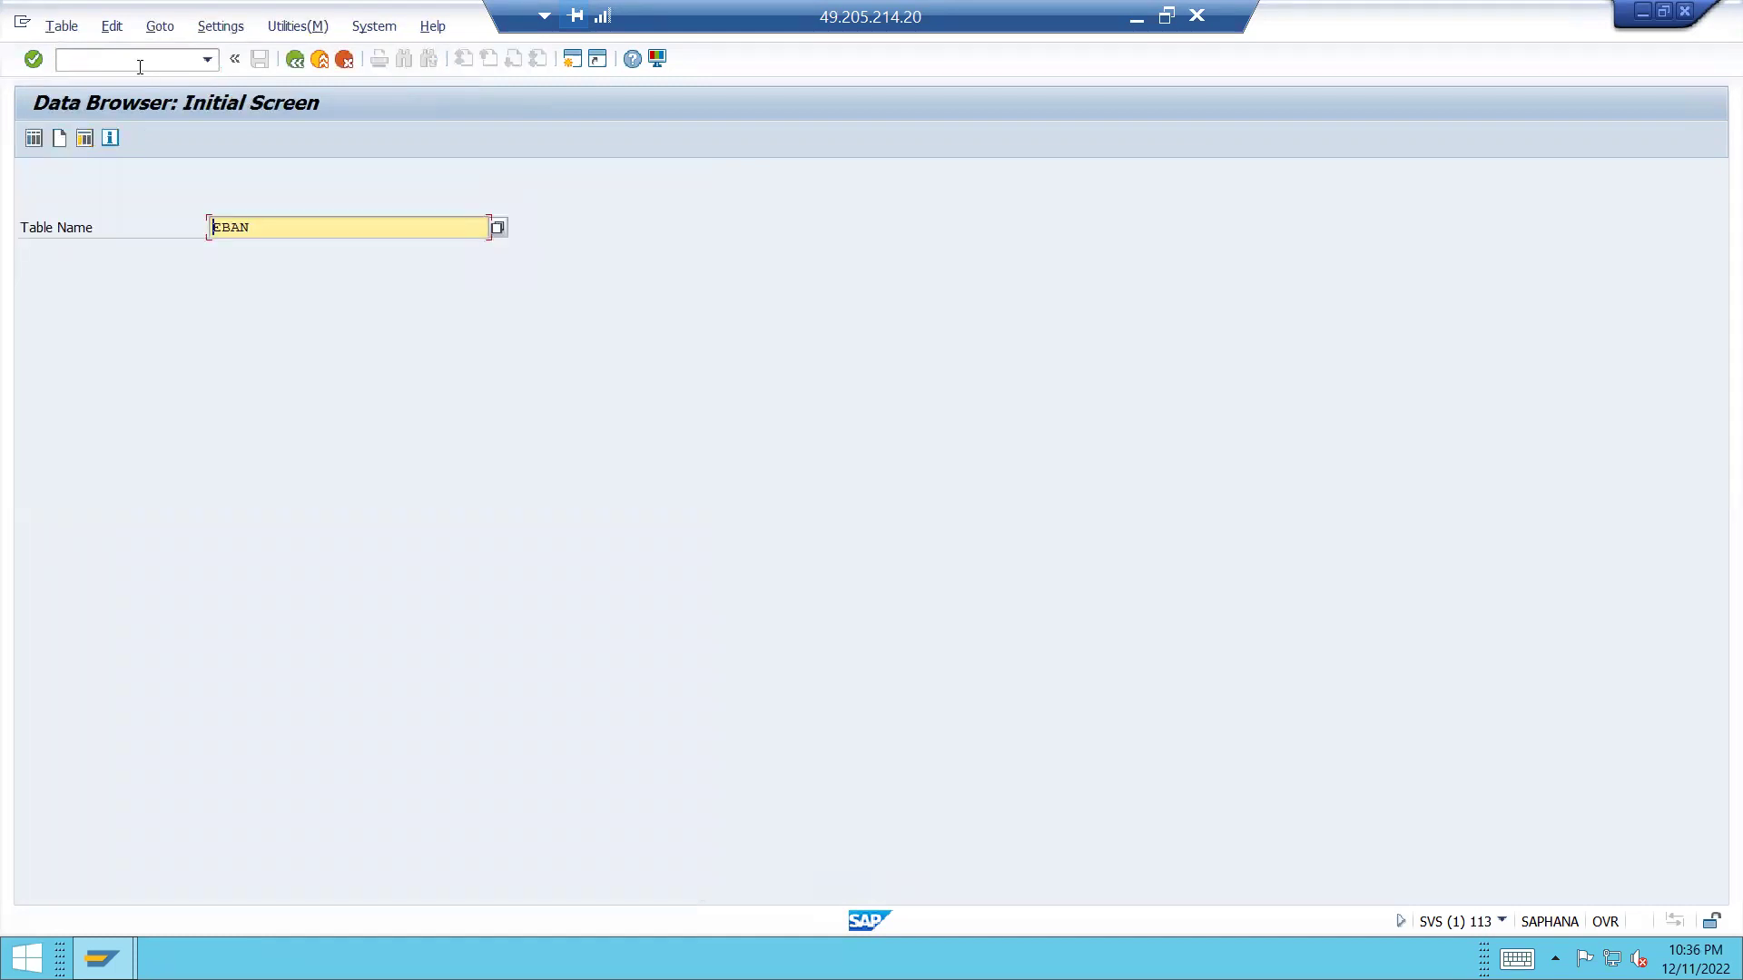
key("Return")
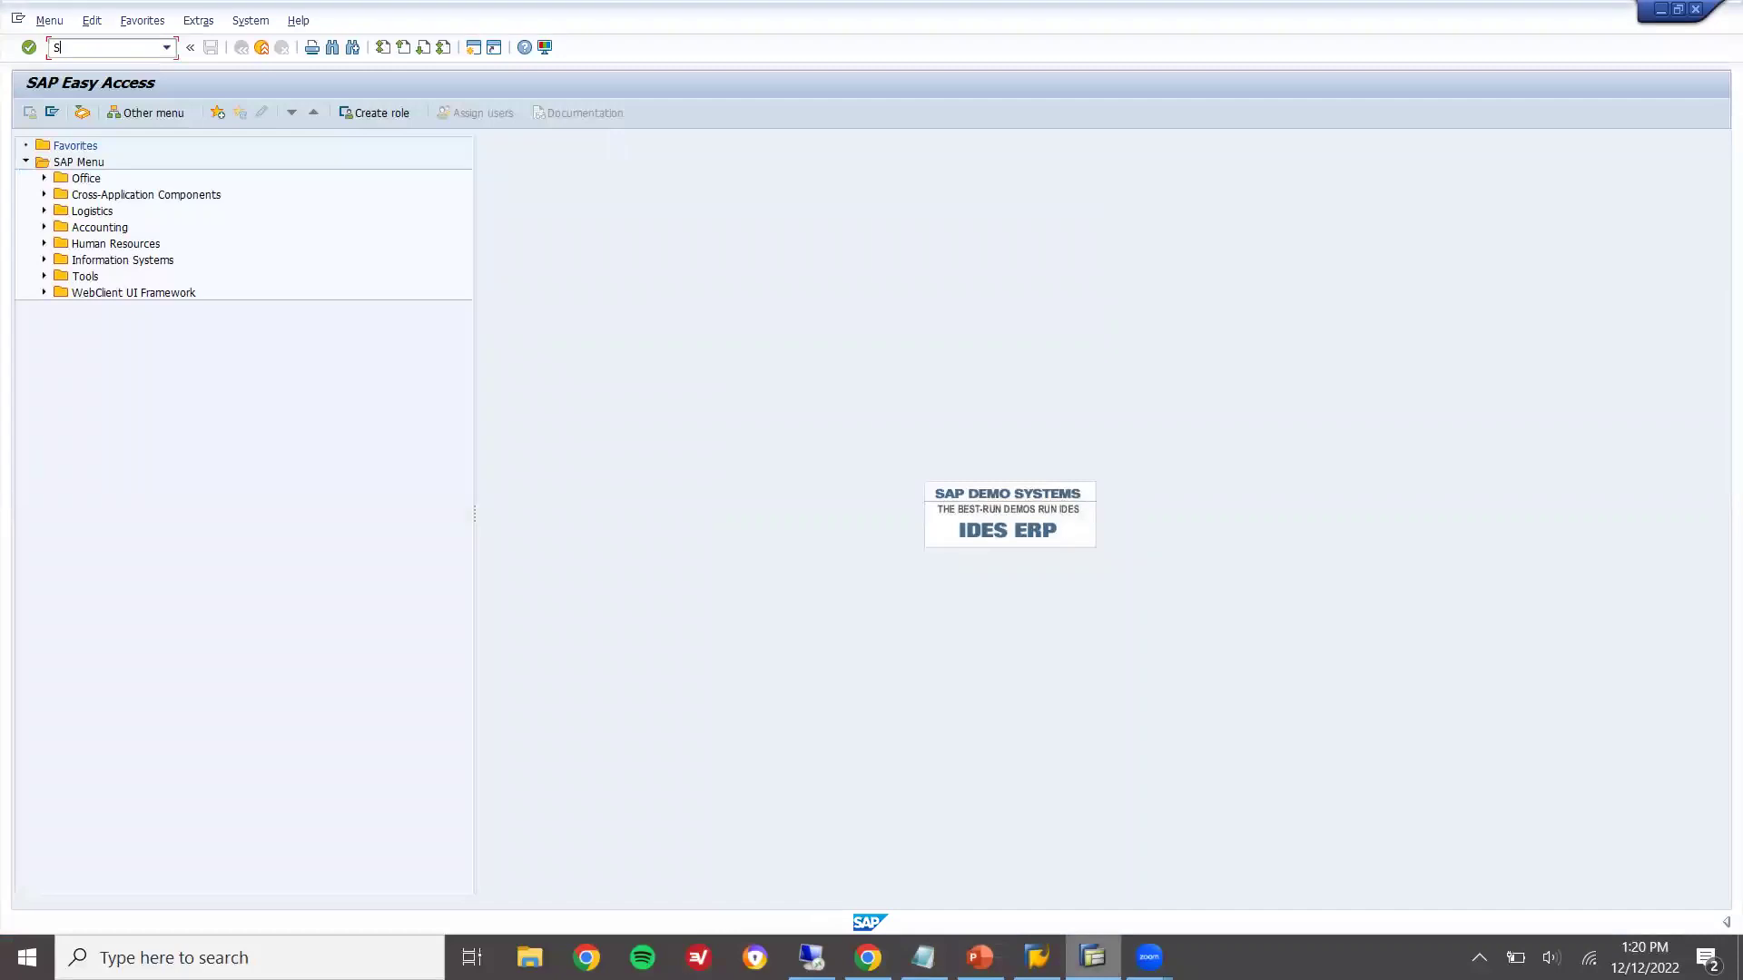
Open EBAN's selection screen via SE16 in ECC, then return S/4HANA to the Data Browser initial screen
type("E16")
key("Return")
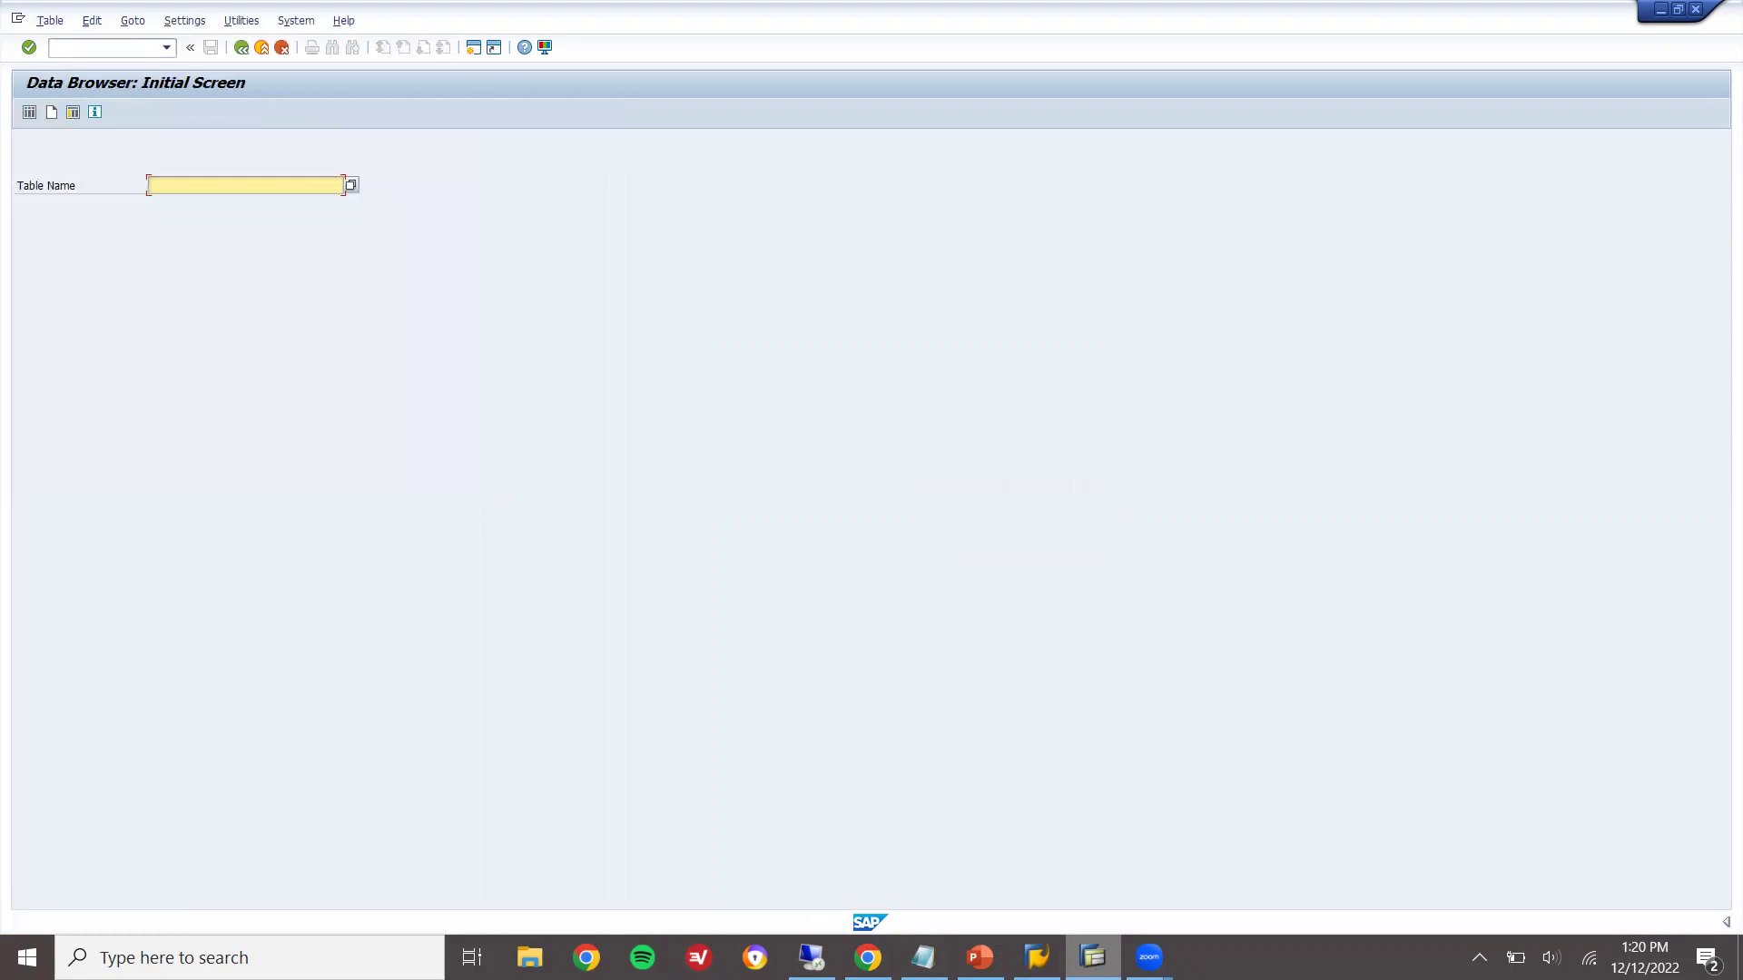
type("EBAN")
key("Return")
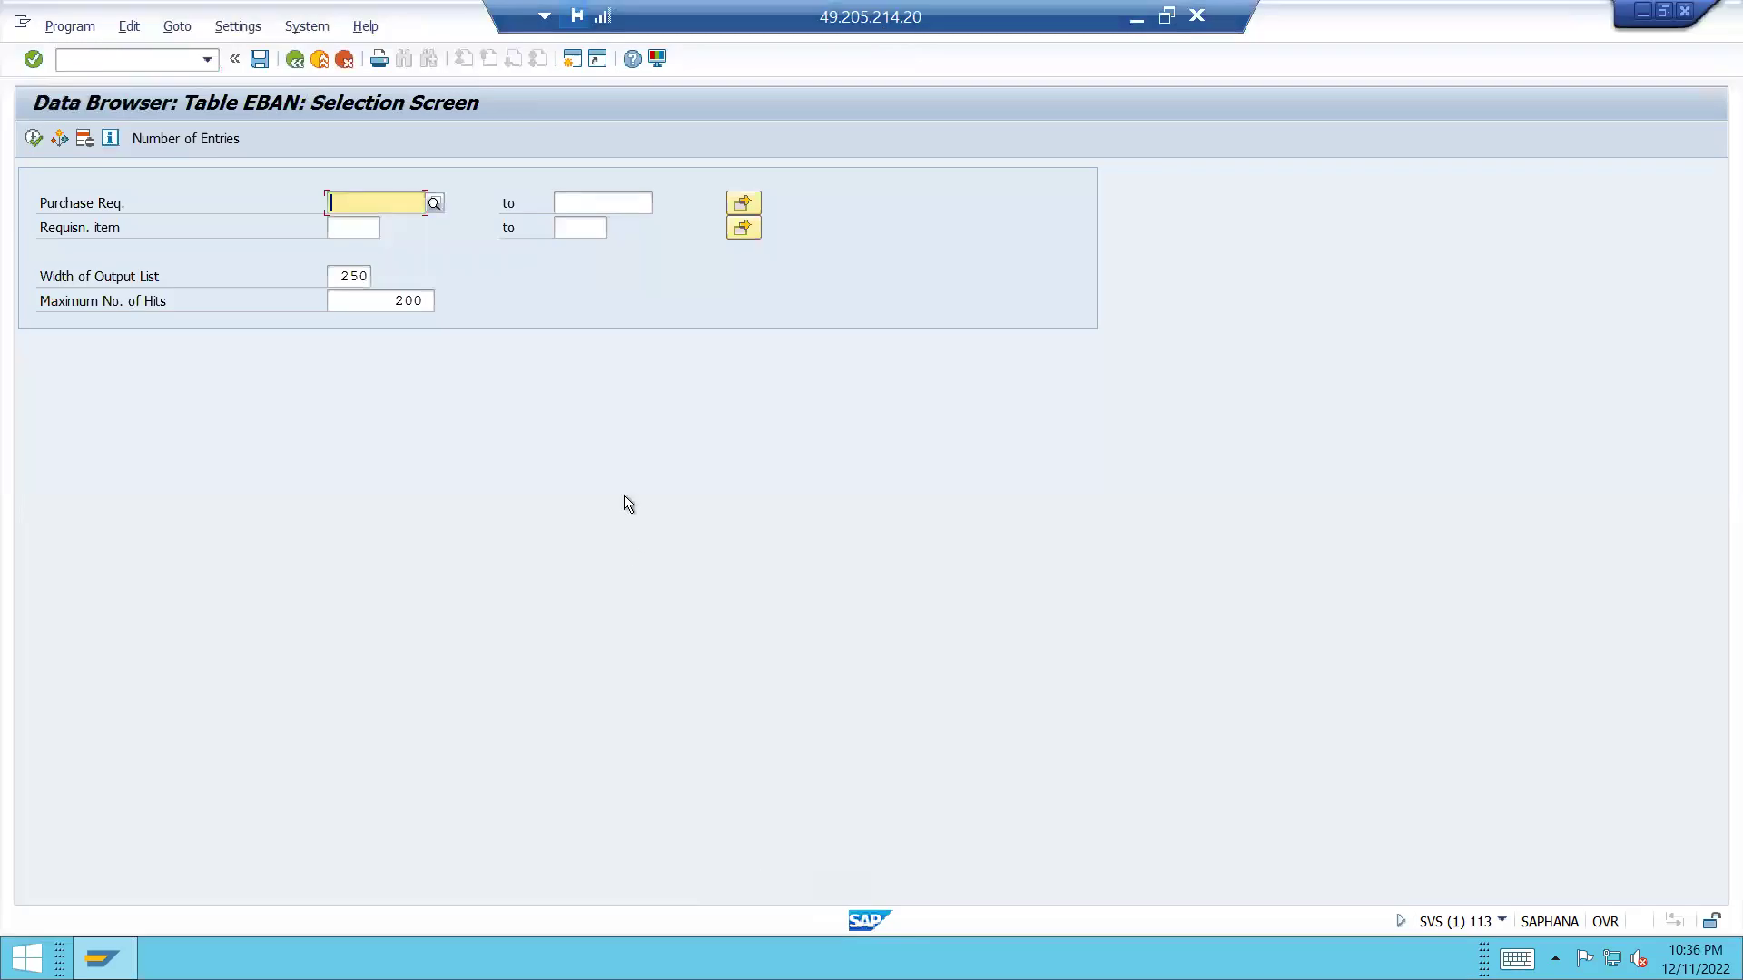
key("F3")
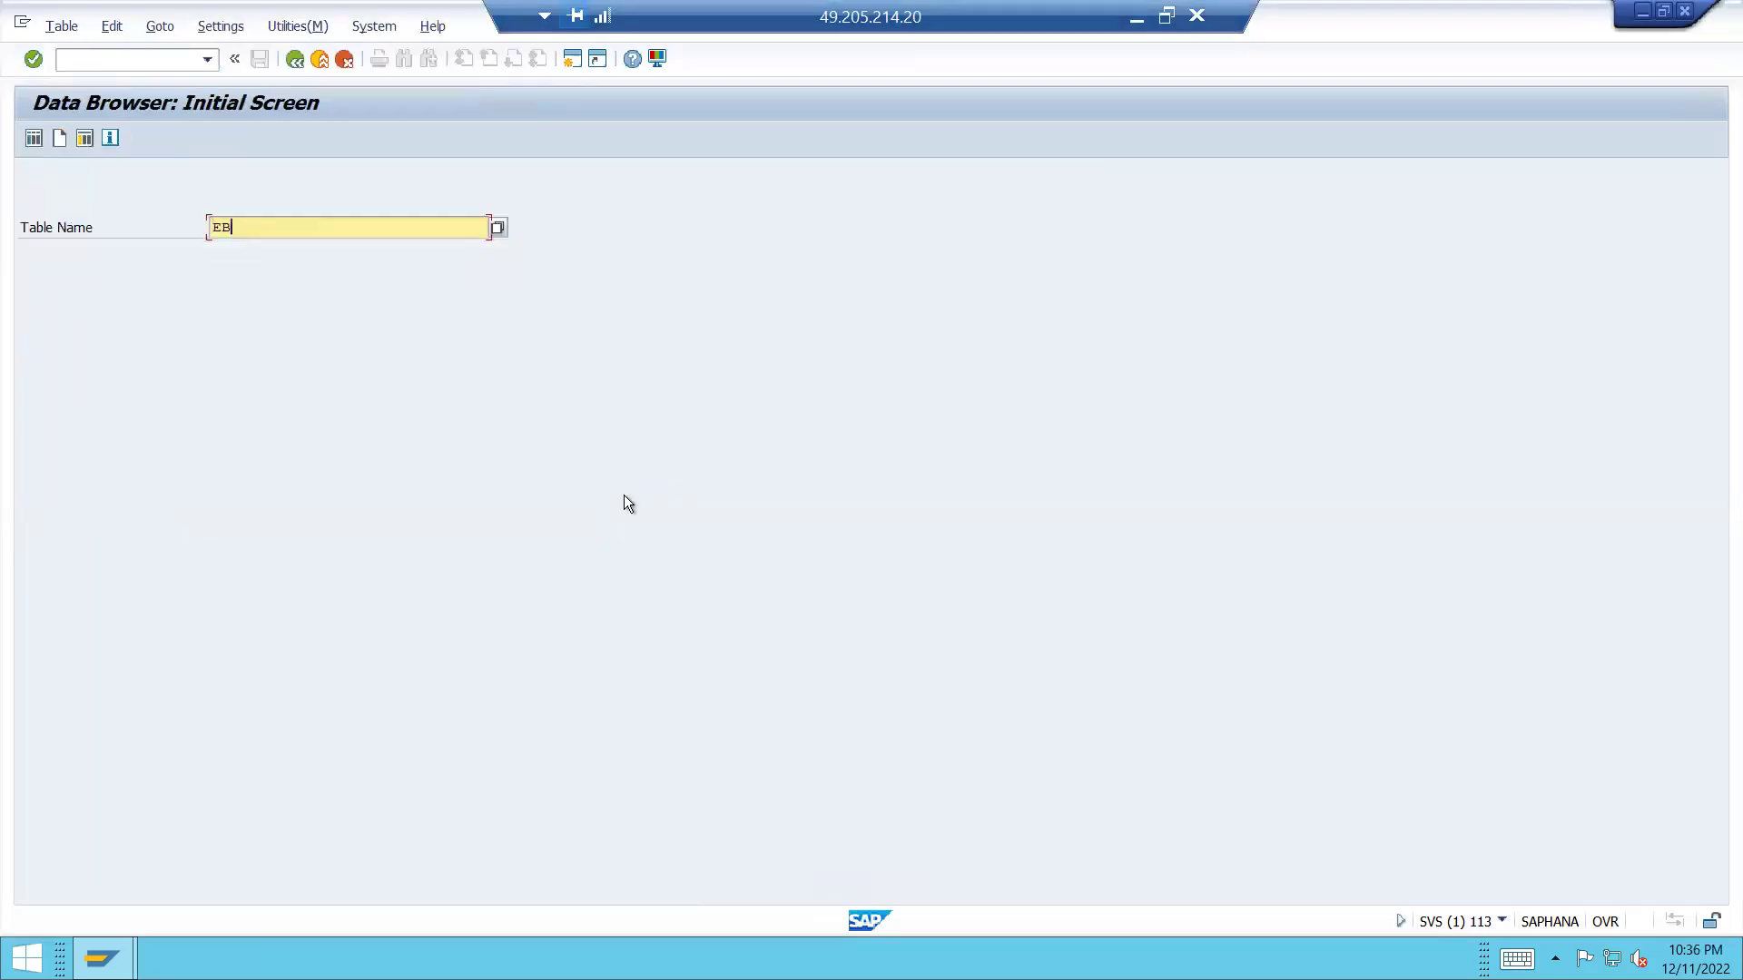
Open table EKKO's selection screen in the S/4HANA Data Browser
type("EKKO")
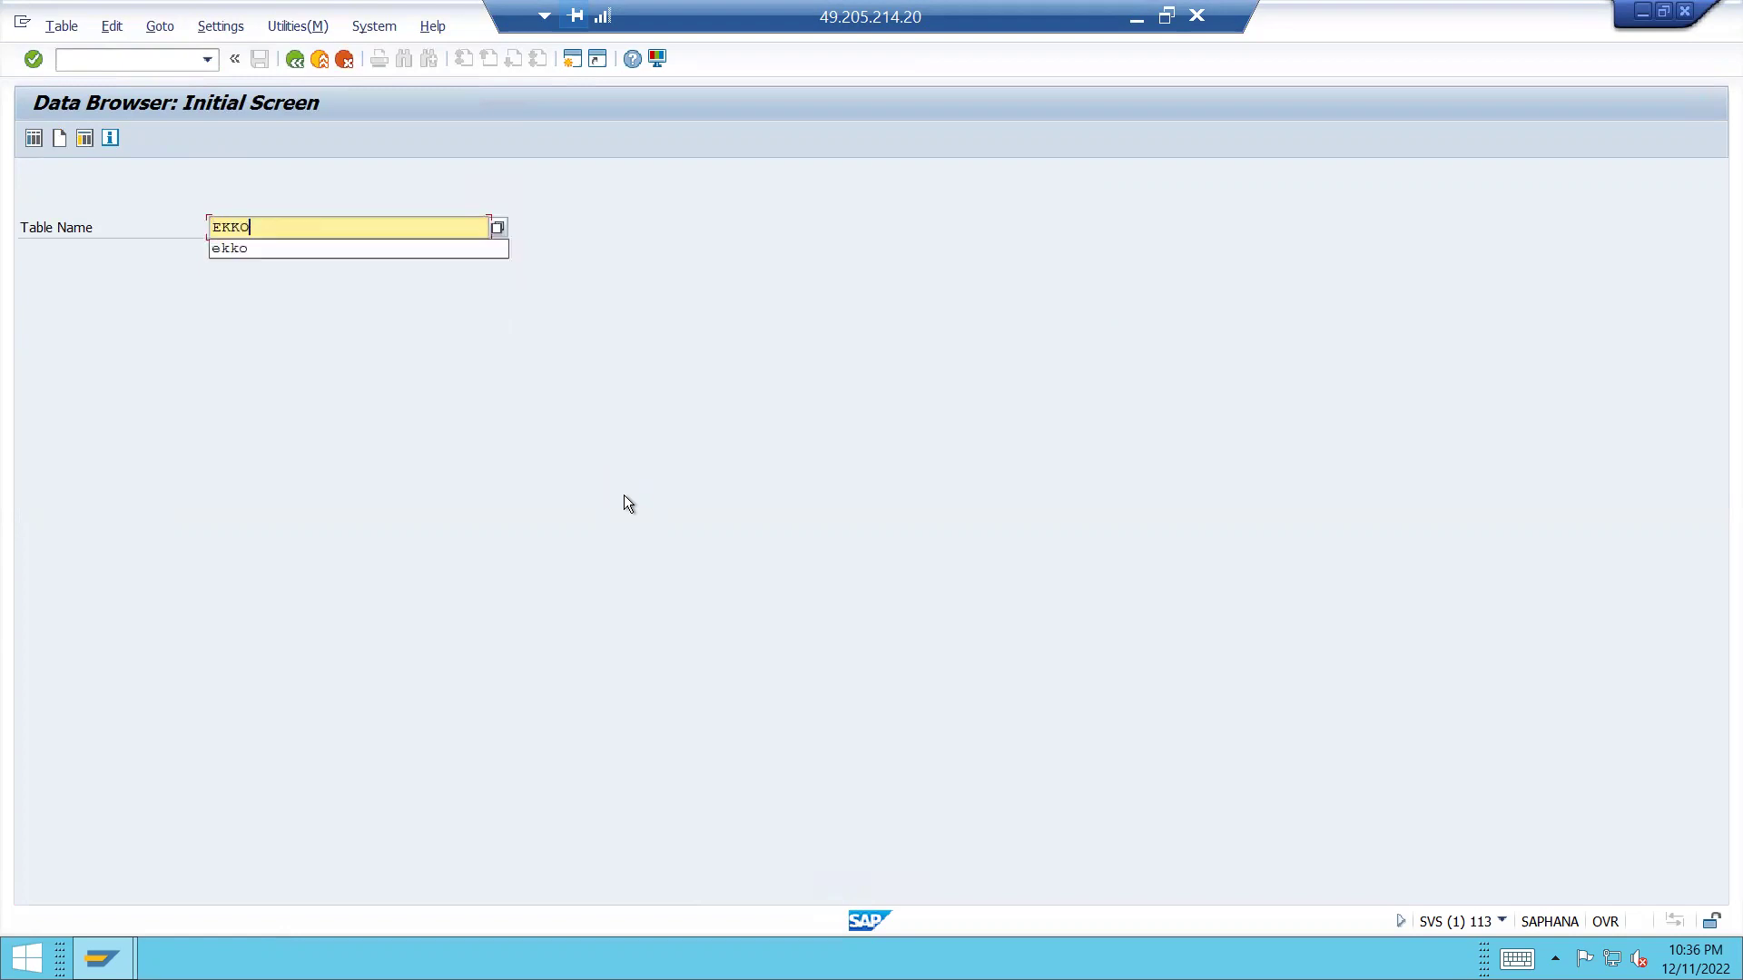
key("Return")
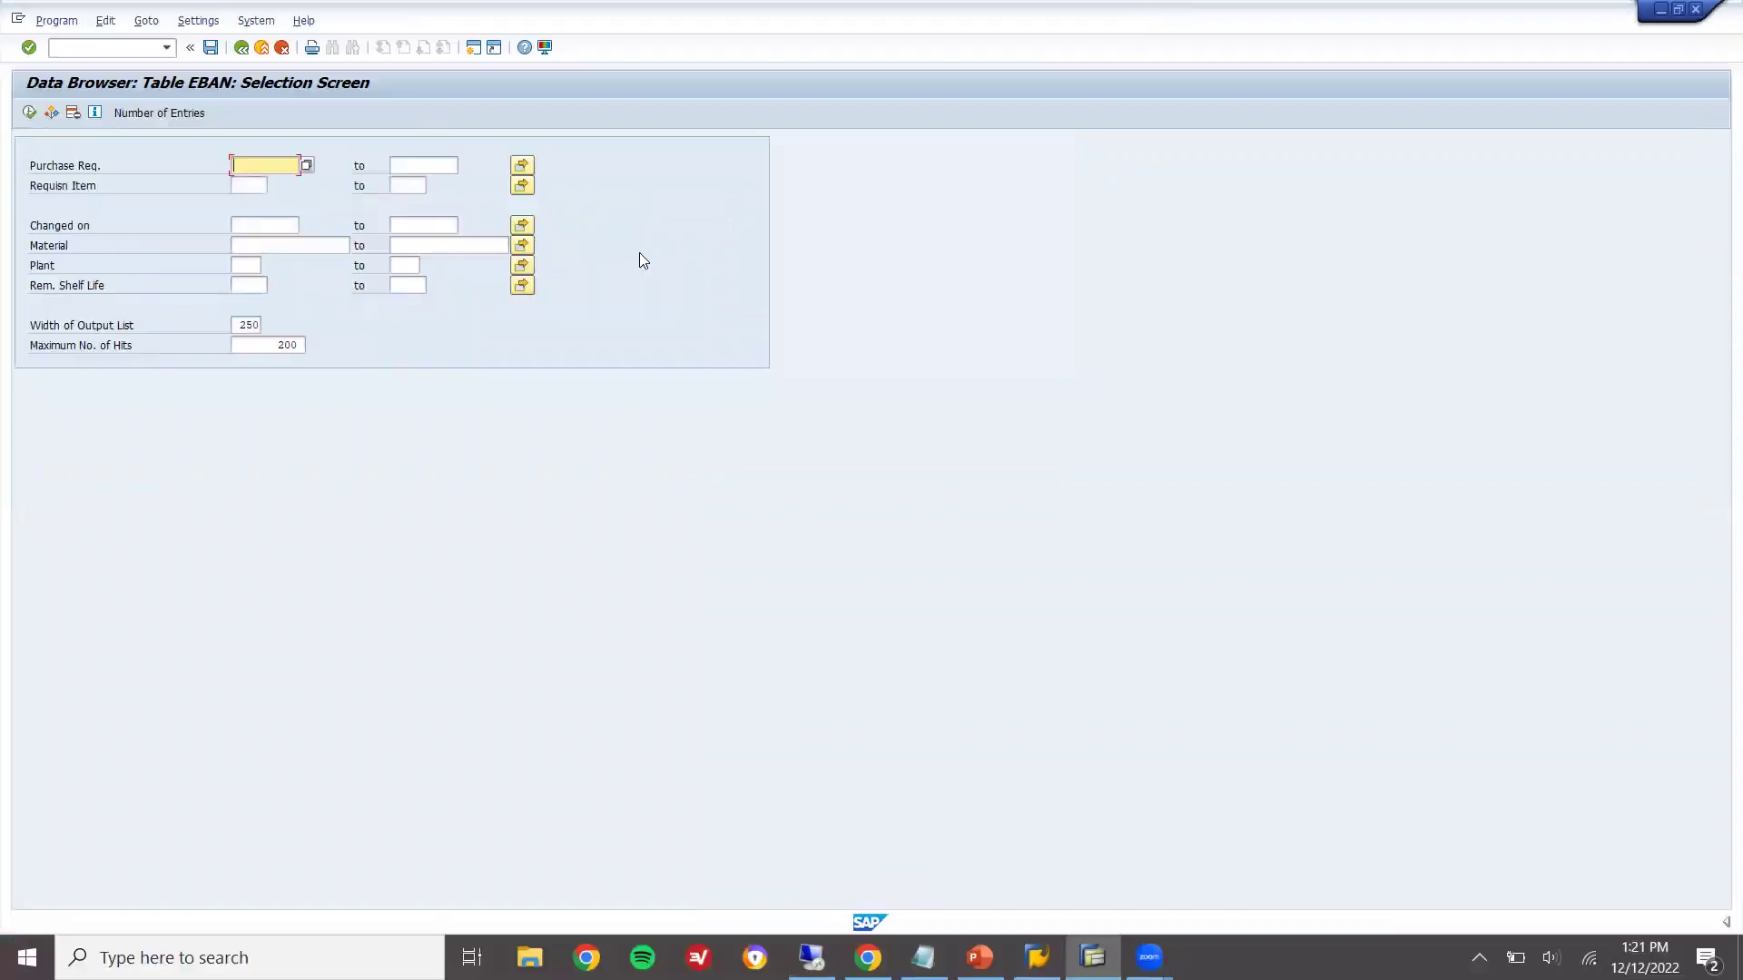
key("XF86AudioLowerVolume")
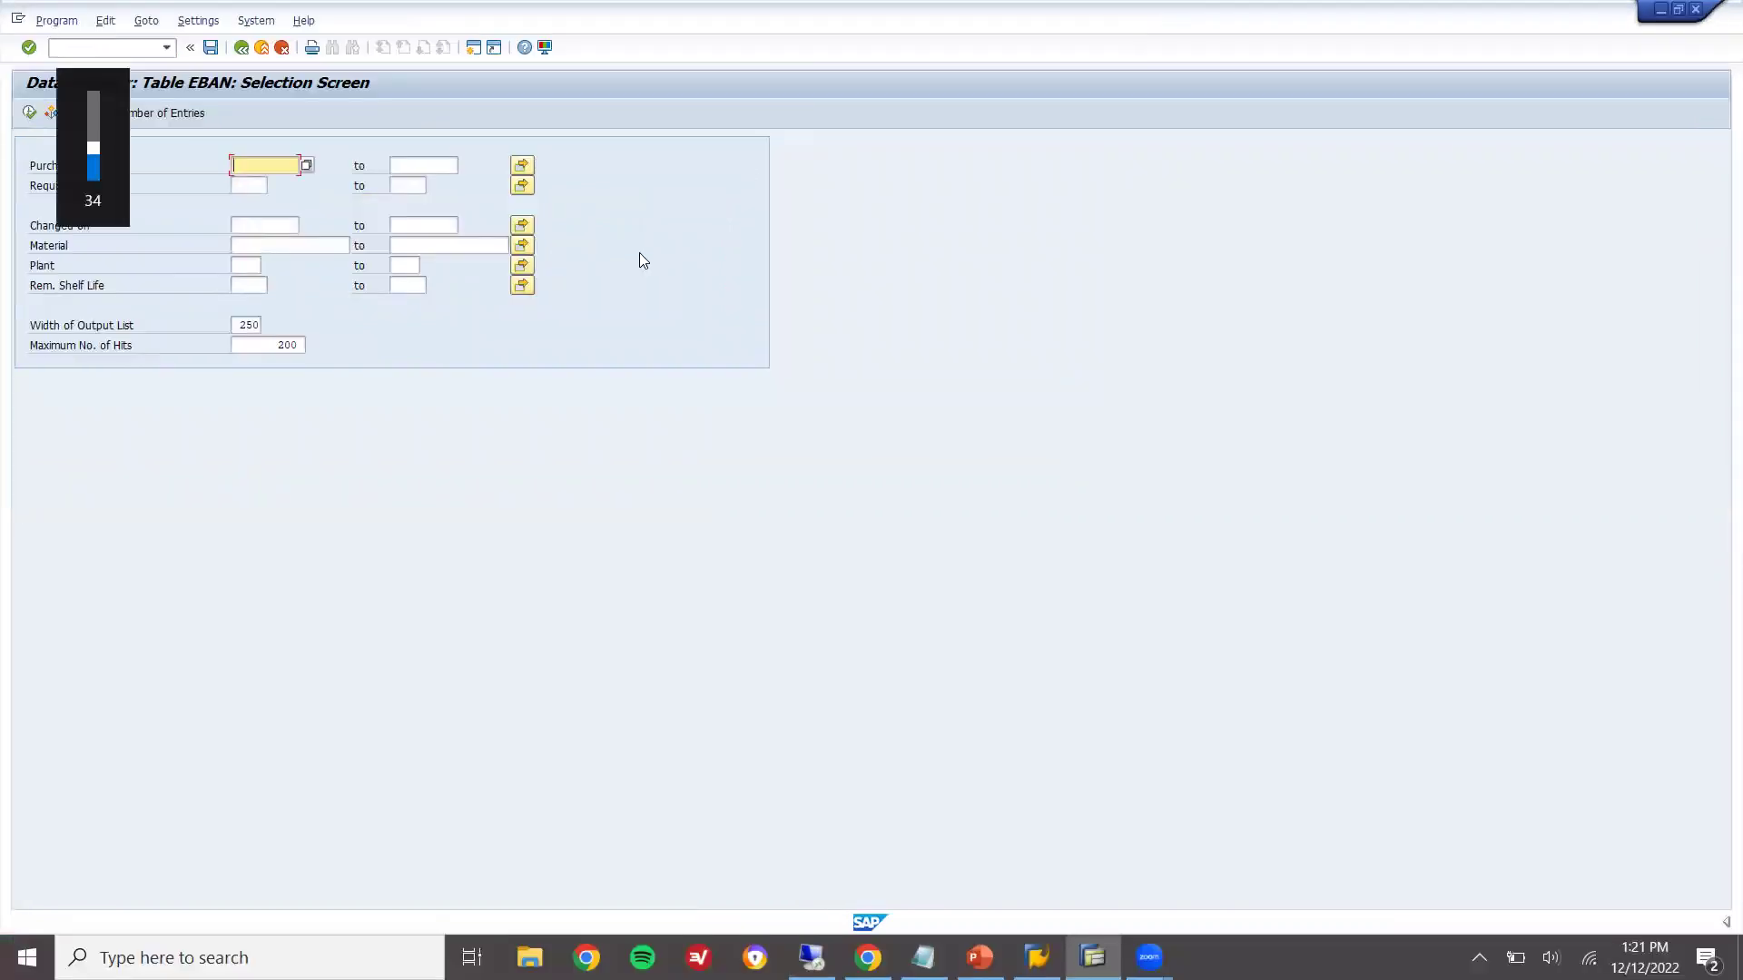
Open EKKO's selection screen in the ECC system, then bring back the S4HANA PowerPoint slide
left_click(265, 47)
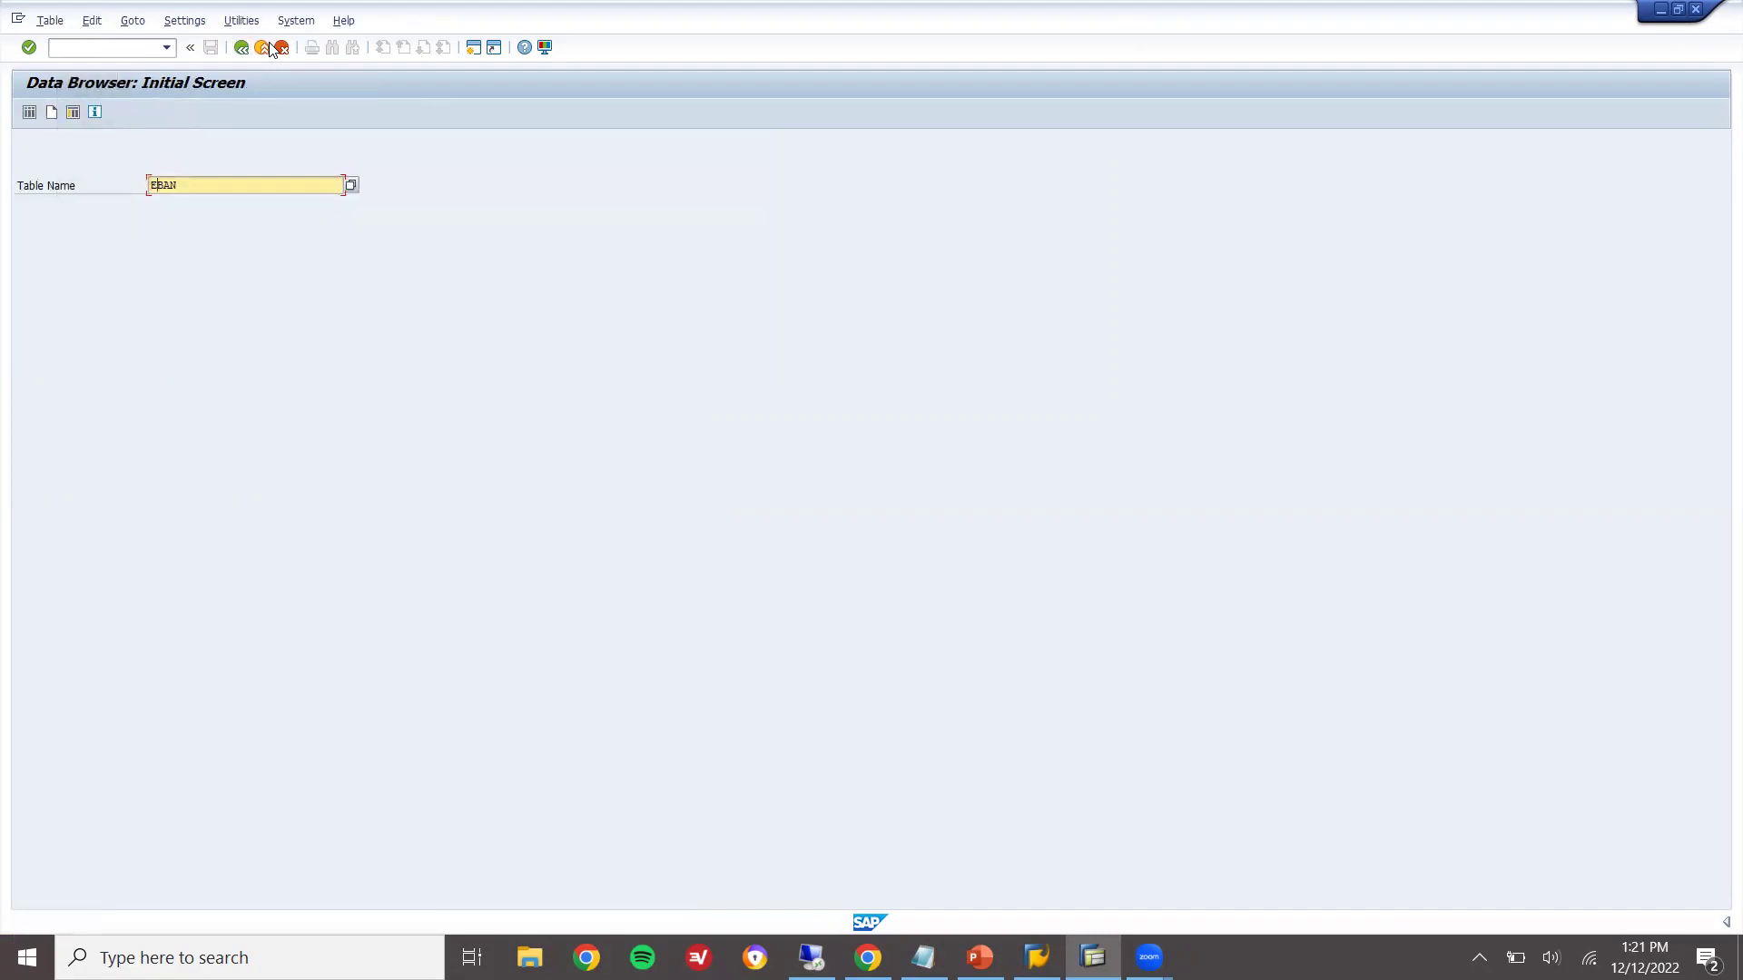
type("KKO")
key("Return")
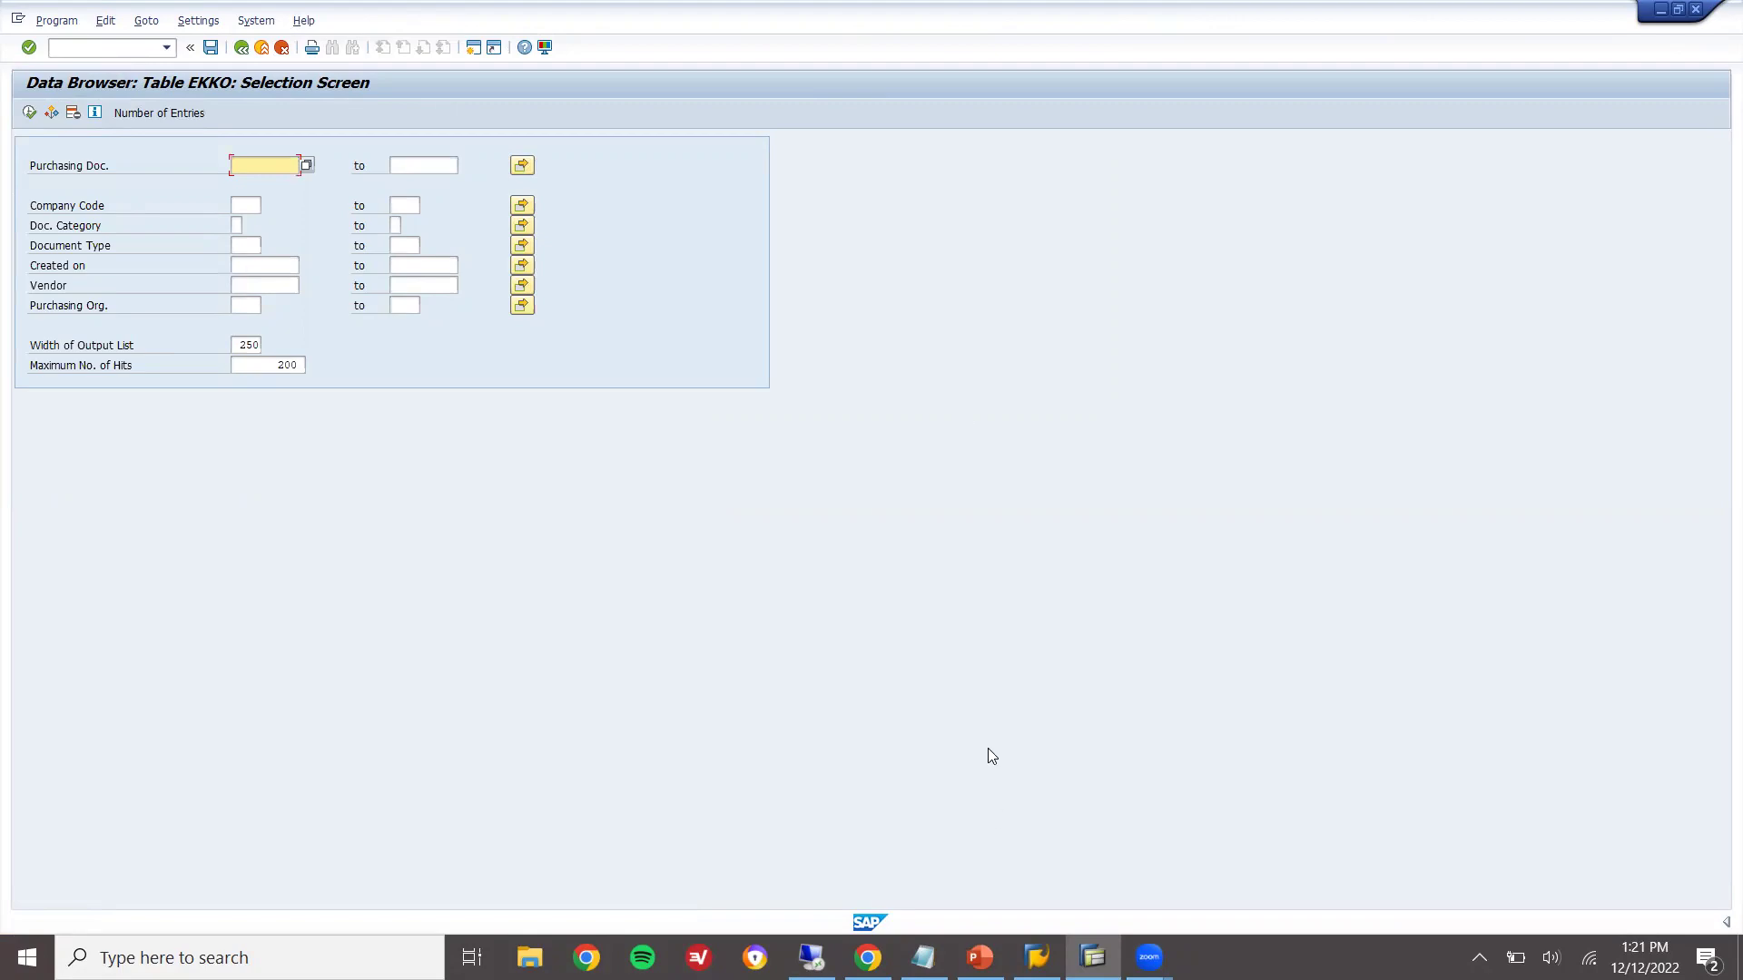
left_click(979, 957)
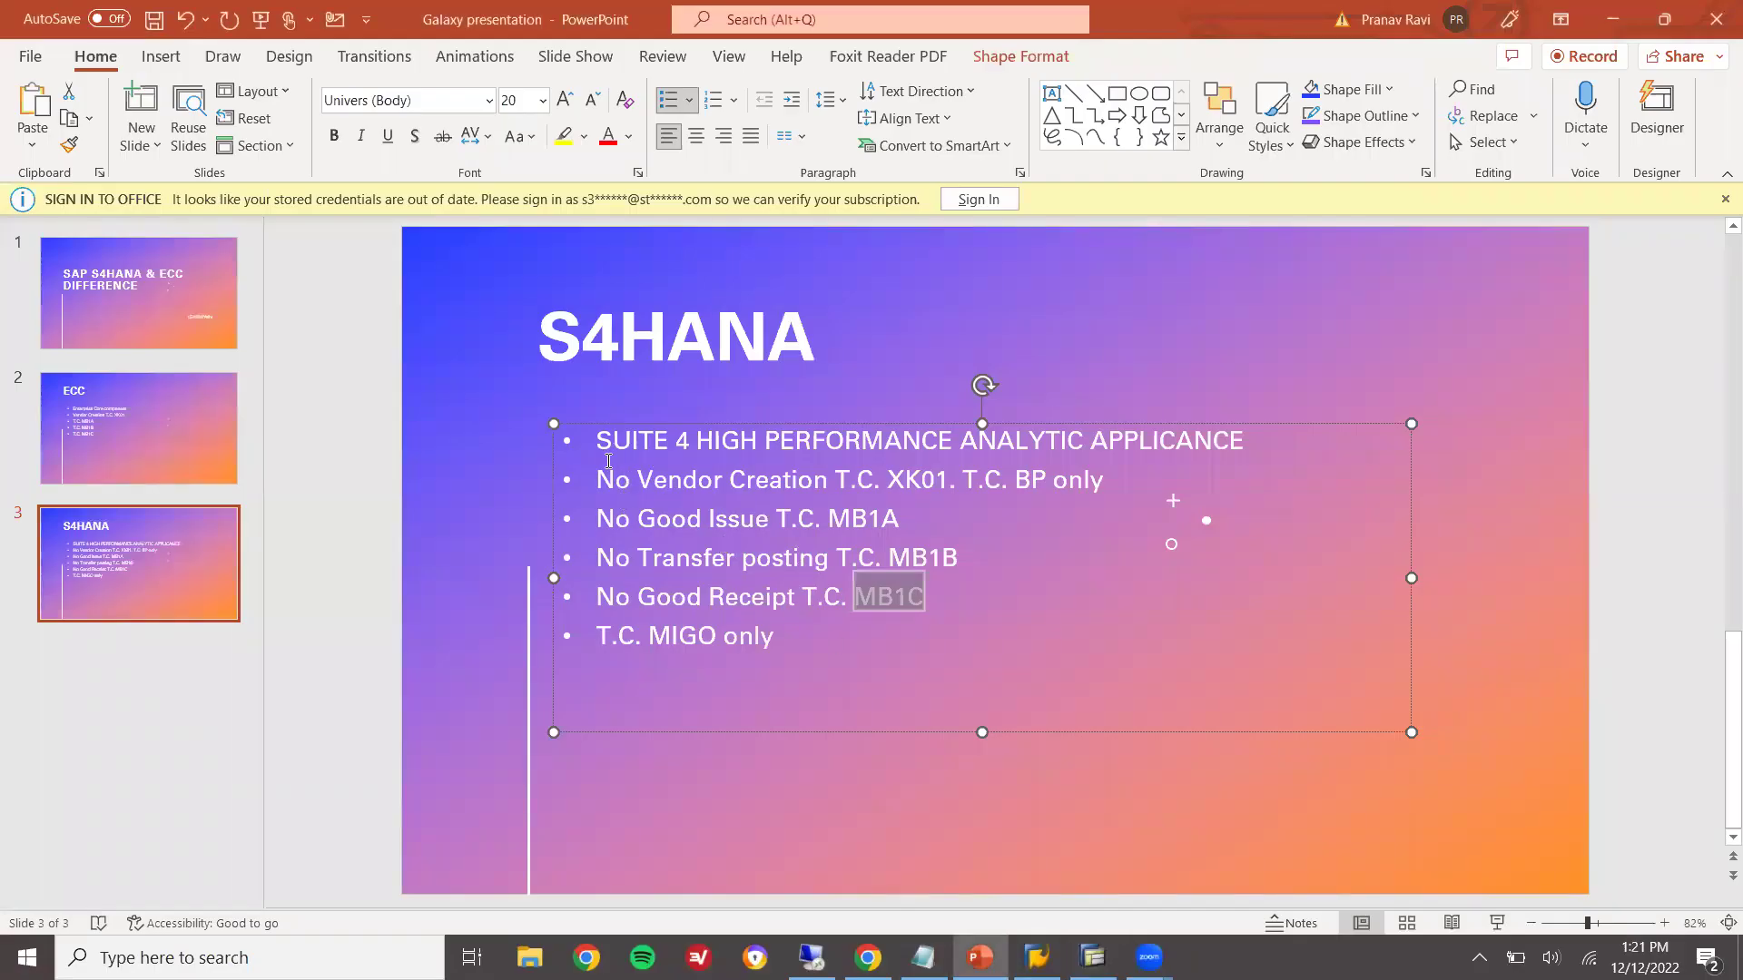
left_click_drag(599, 480, 933, 597)
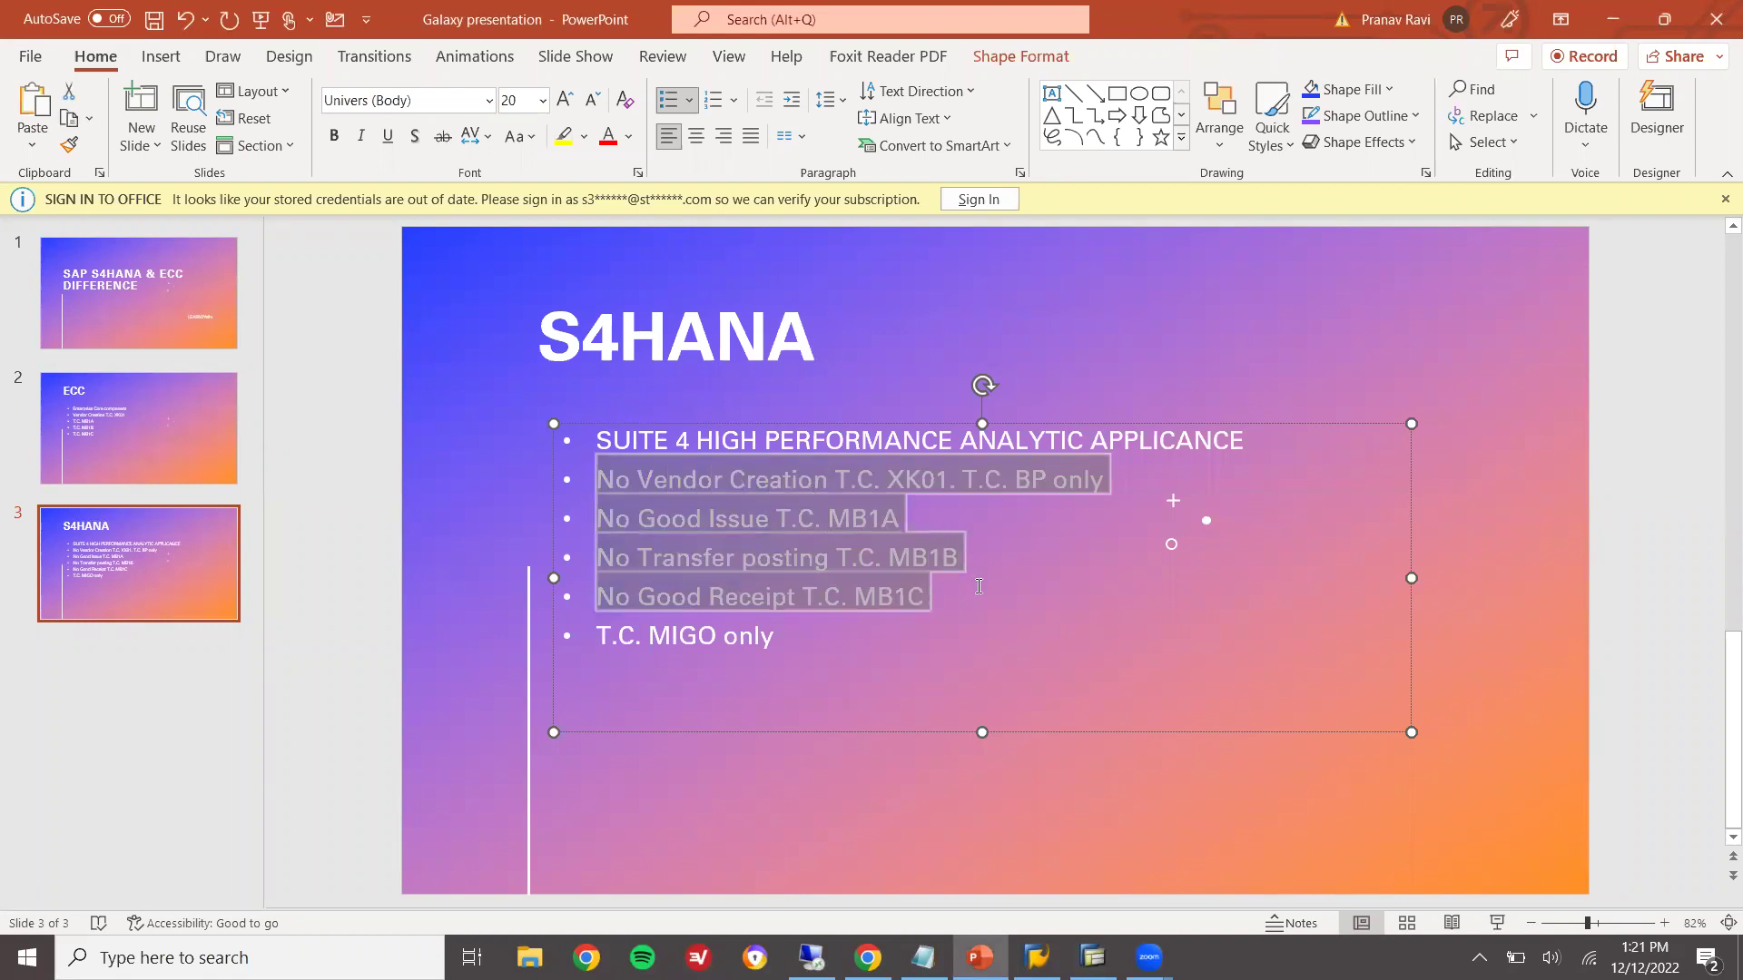
left_click(770, 642)
double_click(708, 640)
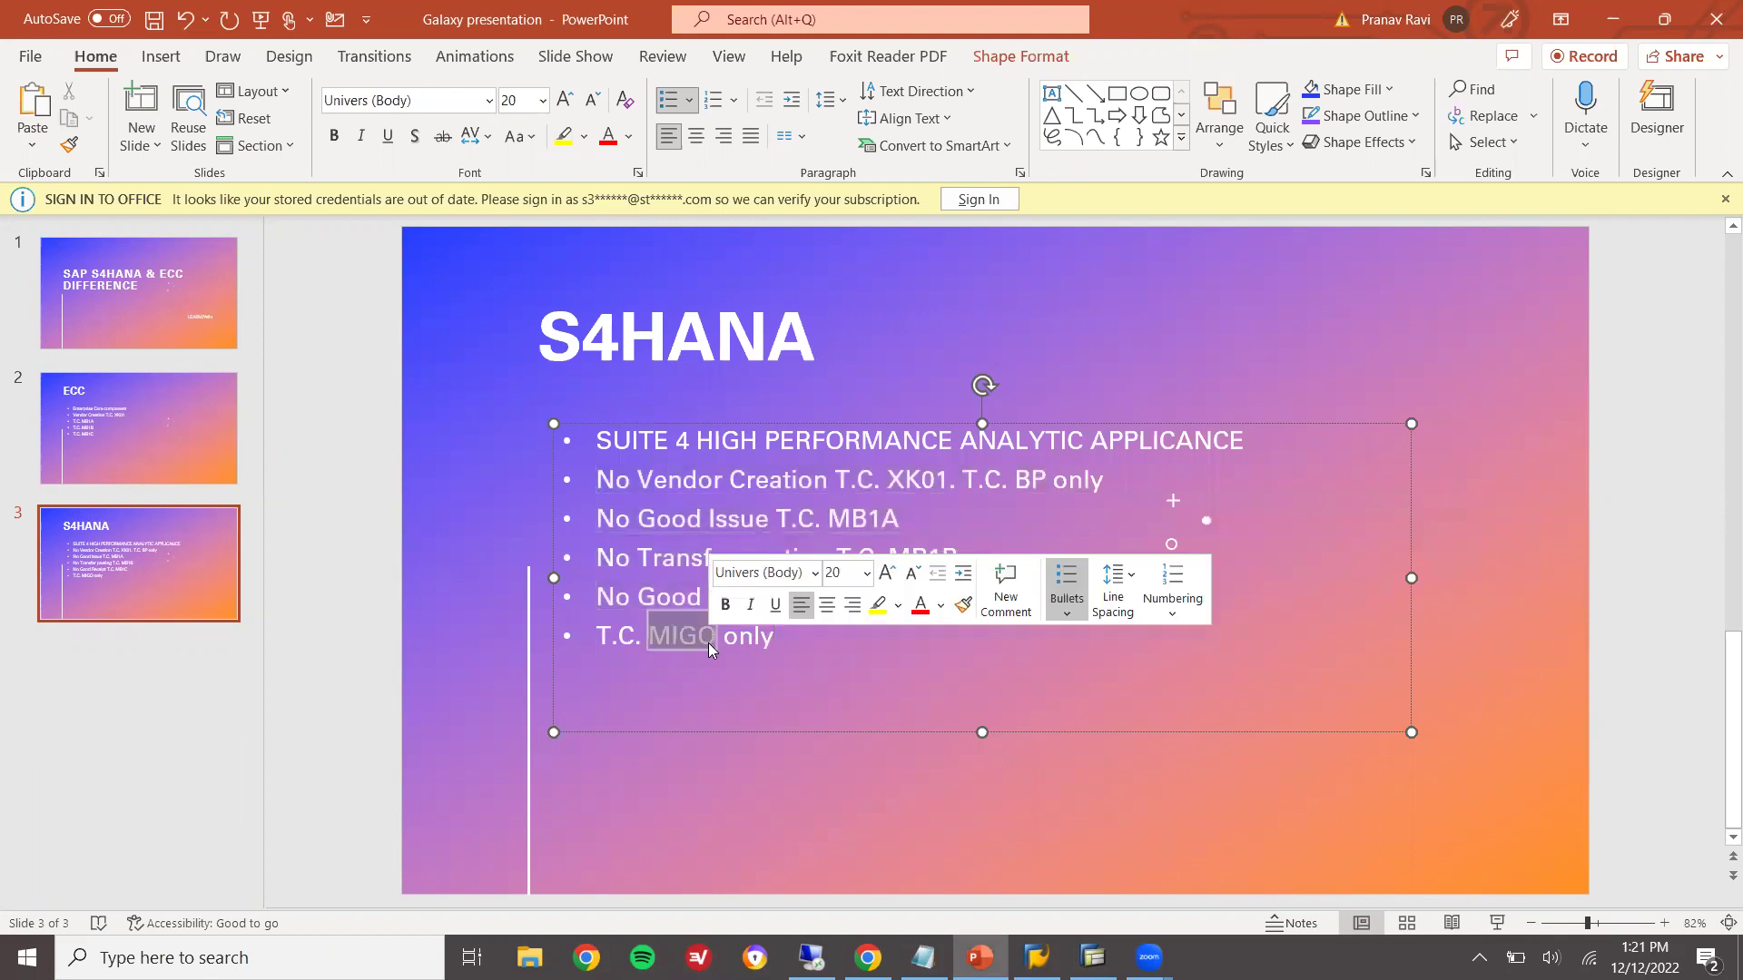